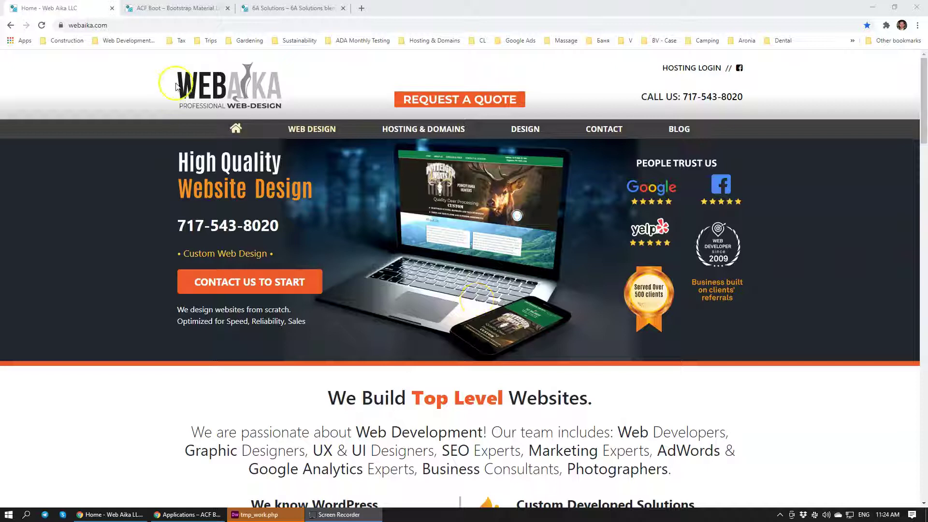
- Move the 6A Solutions tab ahead of ACF Boot and scroll through its homepage
double_click(100, 27)
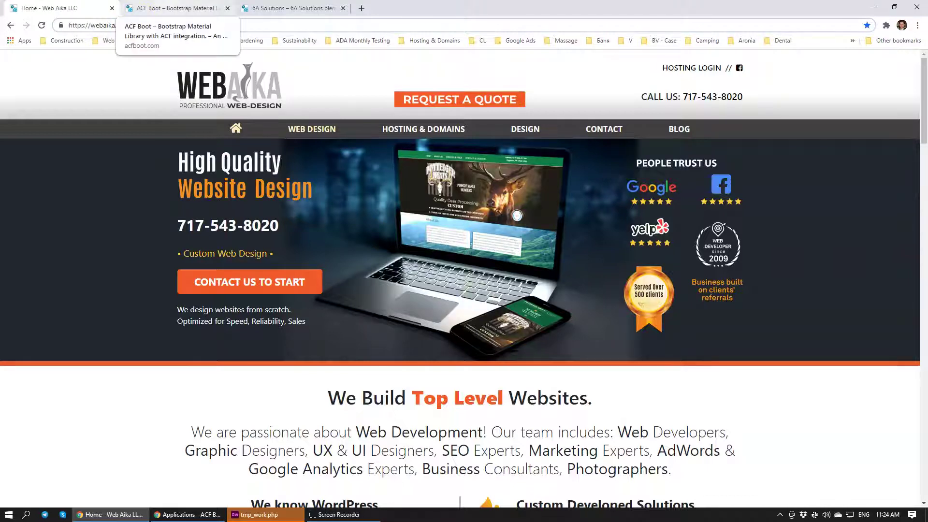
left_click(154, 8)
left_click_drag(289, 8, 171, 10)
scroll(422, 312, "down", 2)
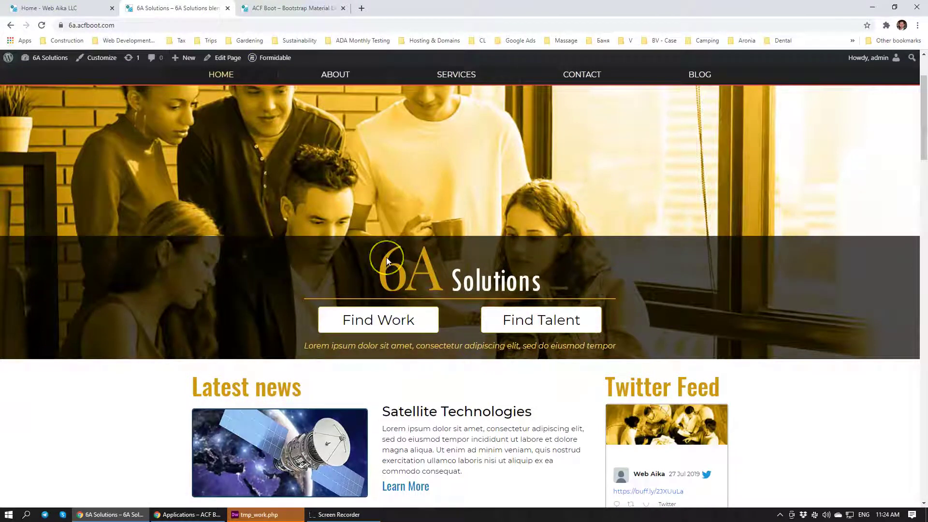
scroll(370, 250, "down", 3)
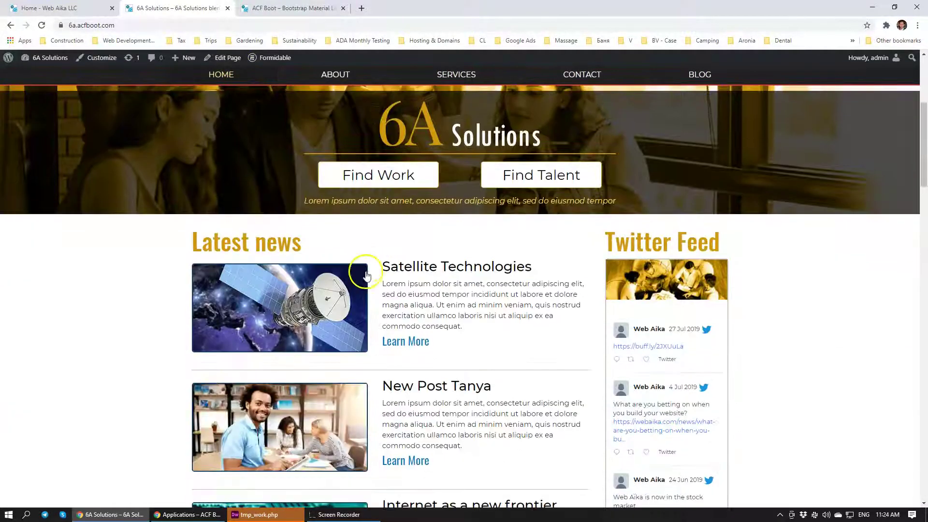
scroll(451, 220, "up", 2)
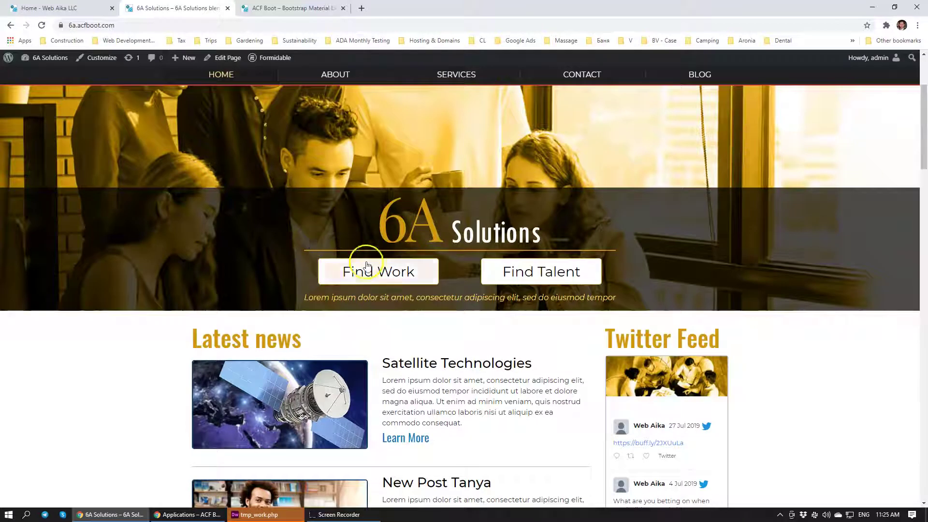
- Open Find Work from the homepage hero and look over the first job card
left_click(380, 277)
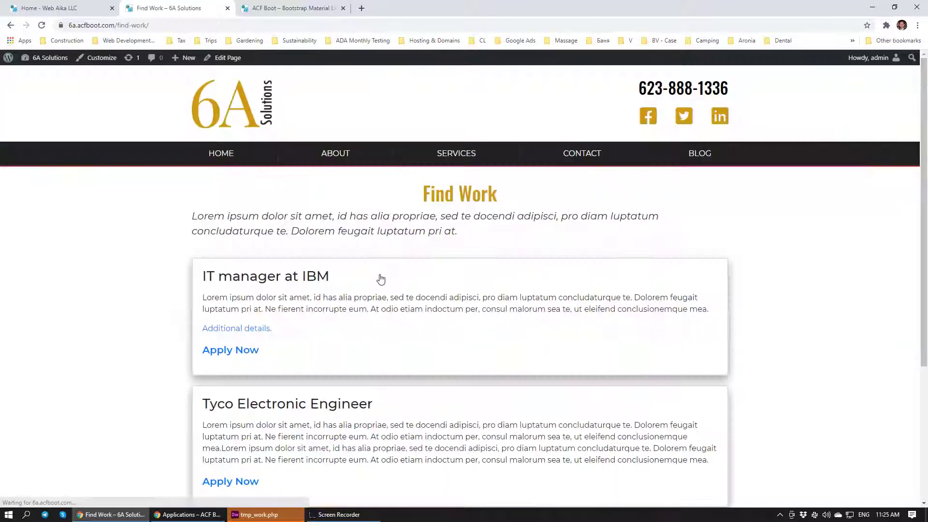
scroll(369, 195, "down", 1)
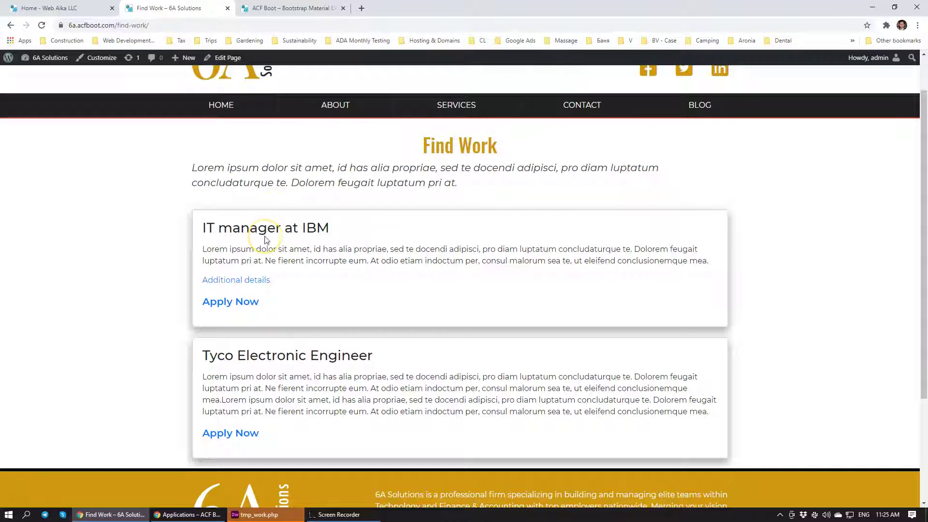
left_click_drag(218, 228, 247, 231)
left_click(360, 244)
left_click(244, 256)
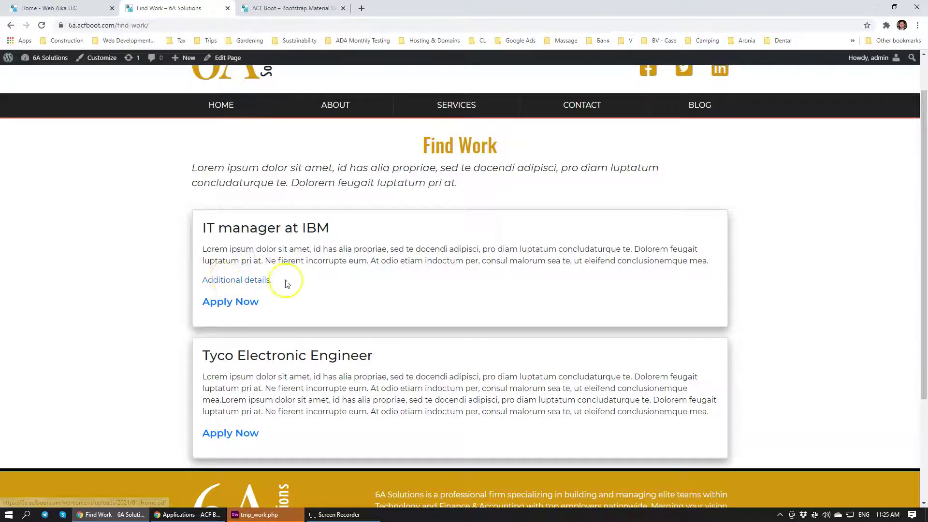
- Open and close the job's Additional details PDF, then review the IT manager at IBM card
left_click(228, 285)
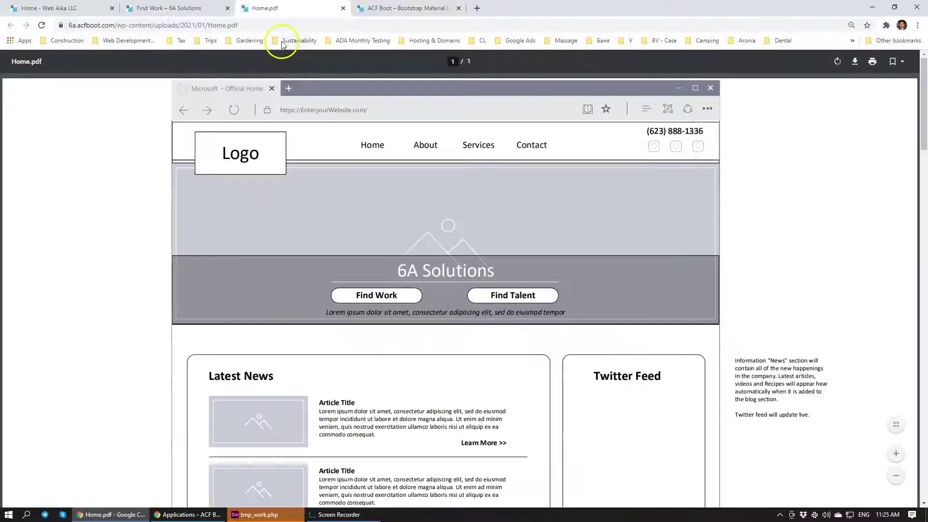
left_click(343, 8)
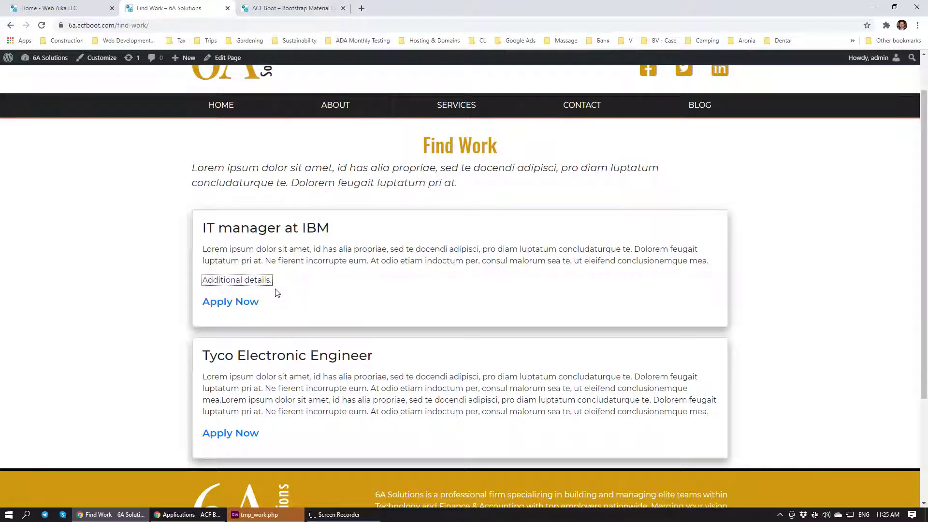
left_click(222, 285)
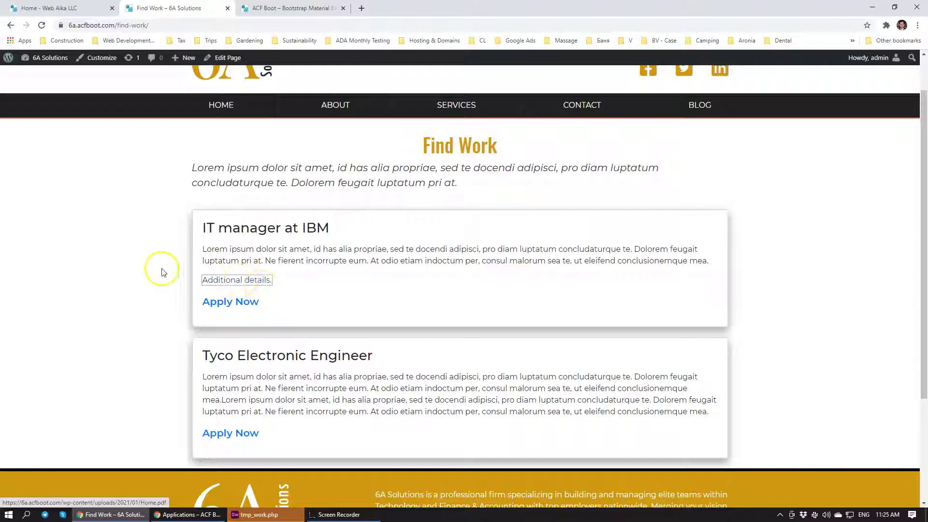
left_click_drag(231, 249, 386, 259)
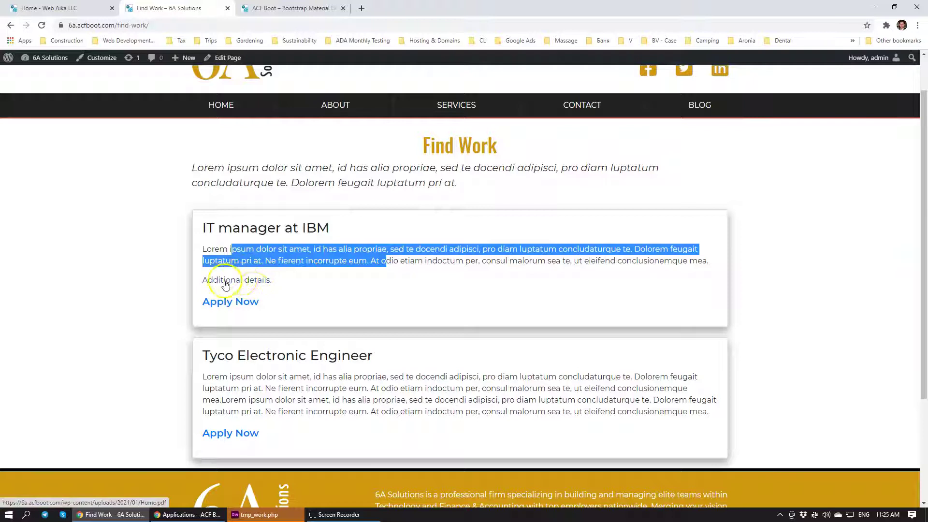
left_click(417, 298)
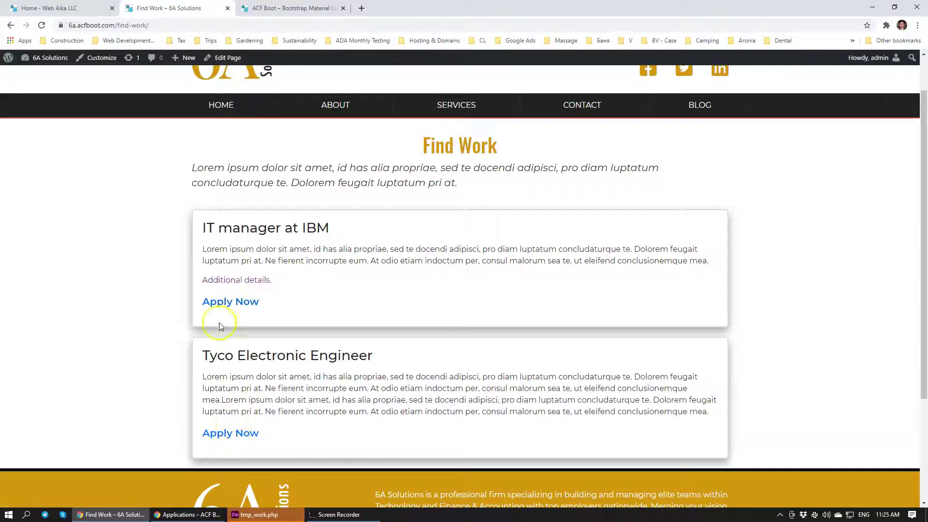
left_click_drag(203, 226, 314, 232)
left_click(272, 231)
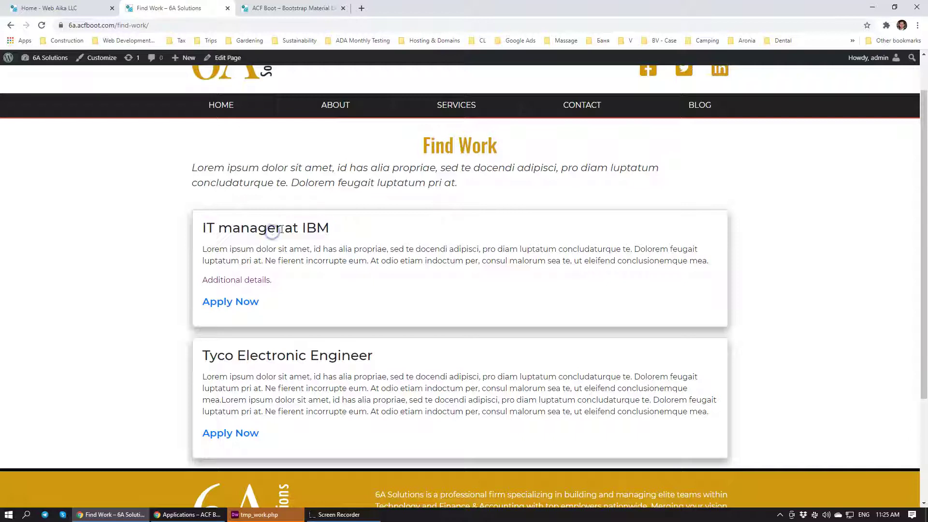
- Open the Apply Now form for IT manager at IBM and look over its heading
left_click(237, 308)
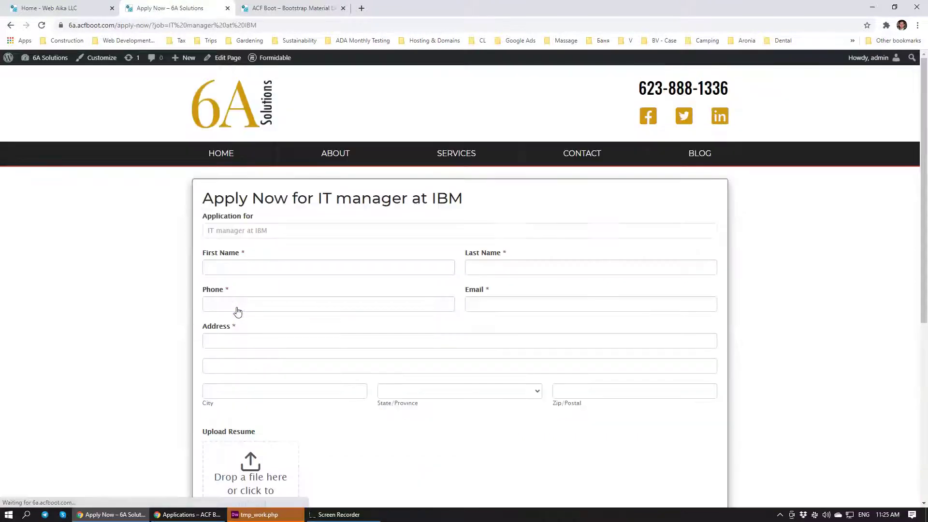
scroll(193, 207, "down", 3)
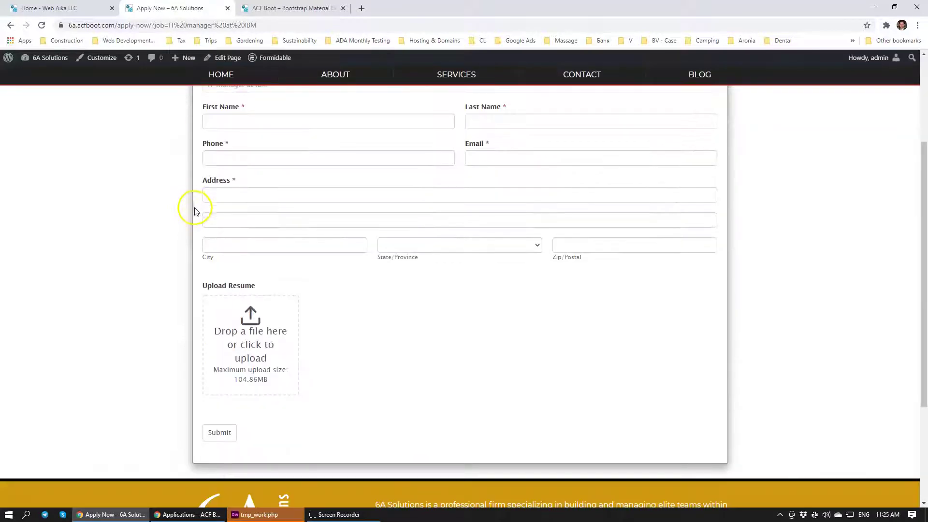
scroll(200, 213, "up", 3)
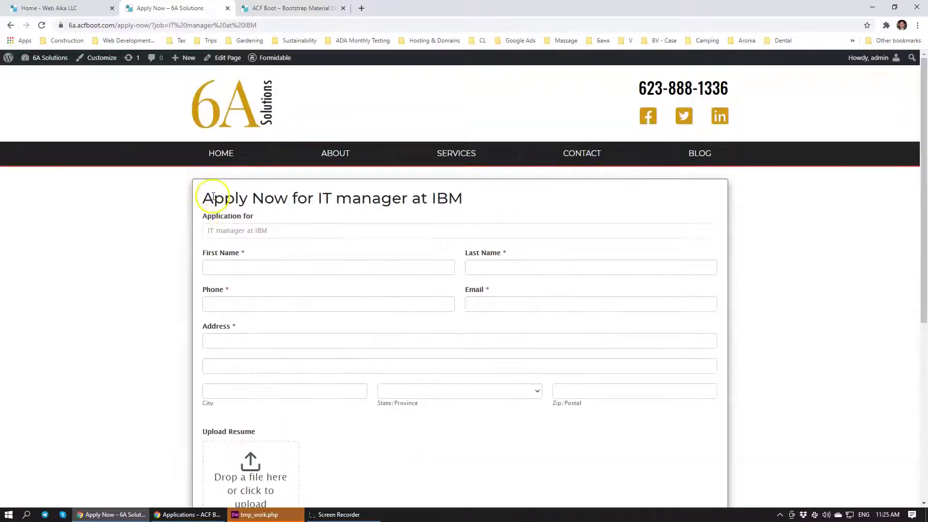
left_click_drag(213, 197, 280, 199)
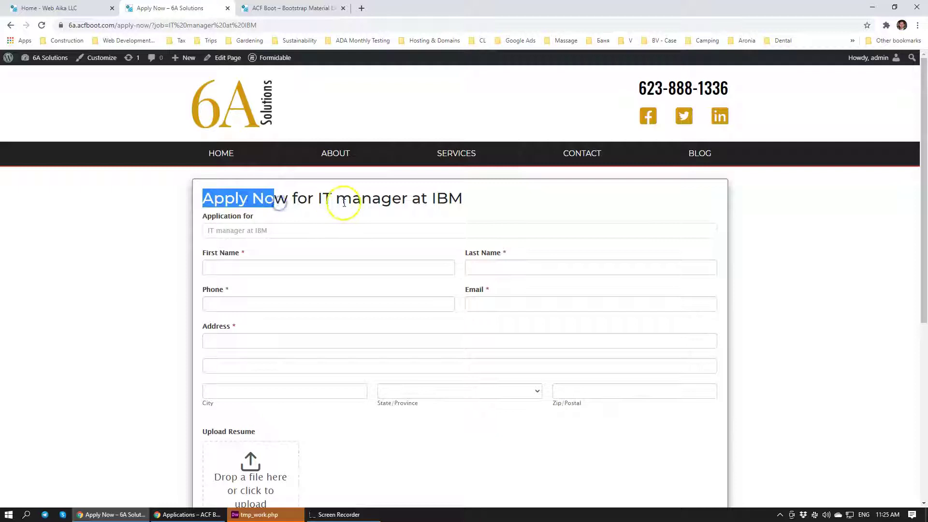
left_click(363, 197)
left_click_drag(363, 198, 483, 213)
left_click(466, 200)
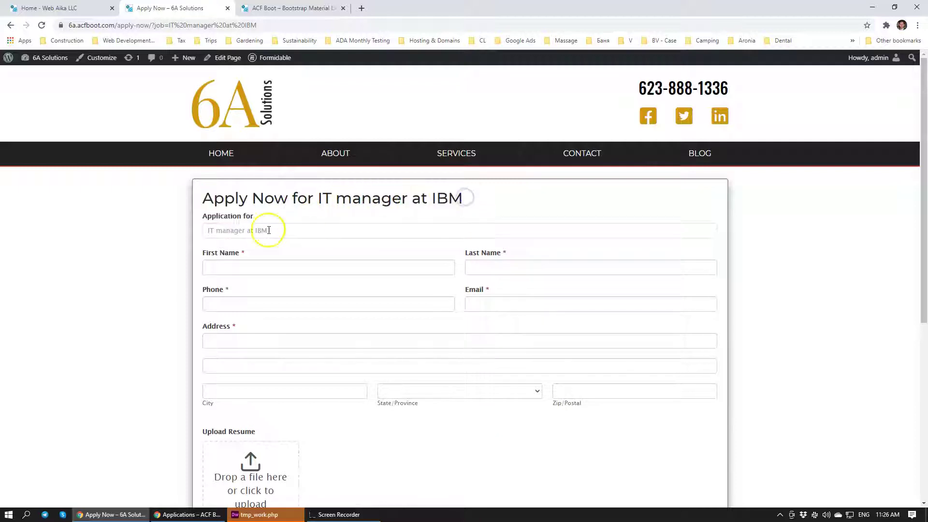
- Check the prefilled Application for field, then return to the Find Work page
left_click(214, 230)
left_click_drag(265, 230, 207, 231)
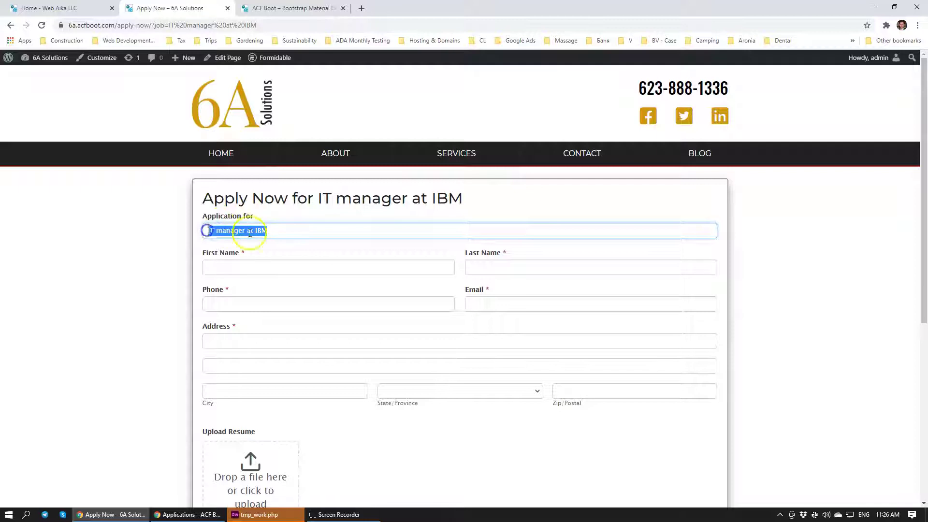
left_click(297, 231)
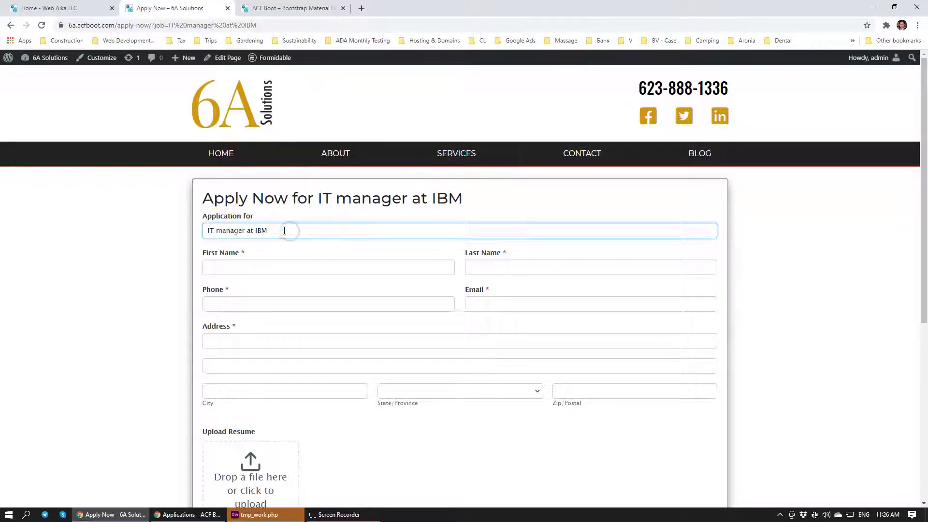
scroll(242, 238, "down", 4)
scroll(244, 232, "up", 4)
left_click(306, 262)
key("alt+Left")
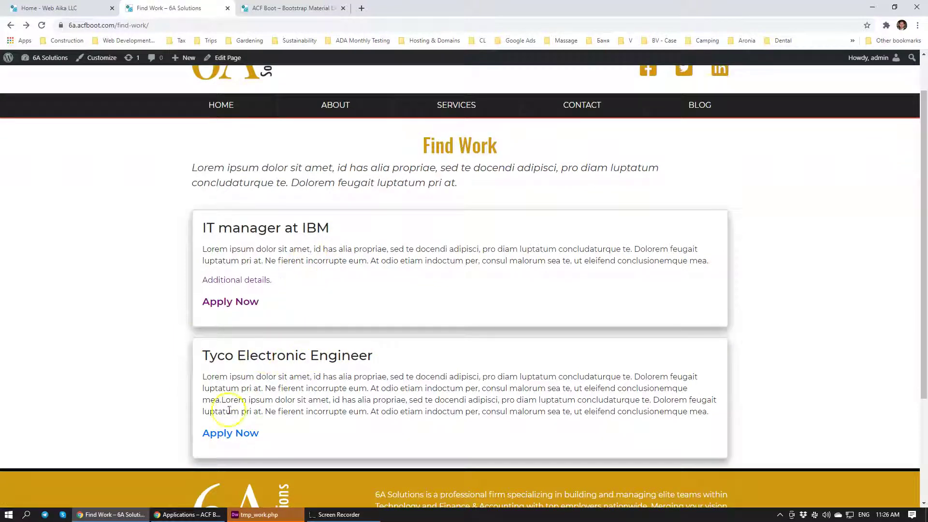
- Open the Tyco Electronic Engineer application form and confirm its heading and Application for value
left_click(219, 434)
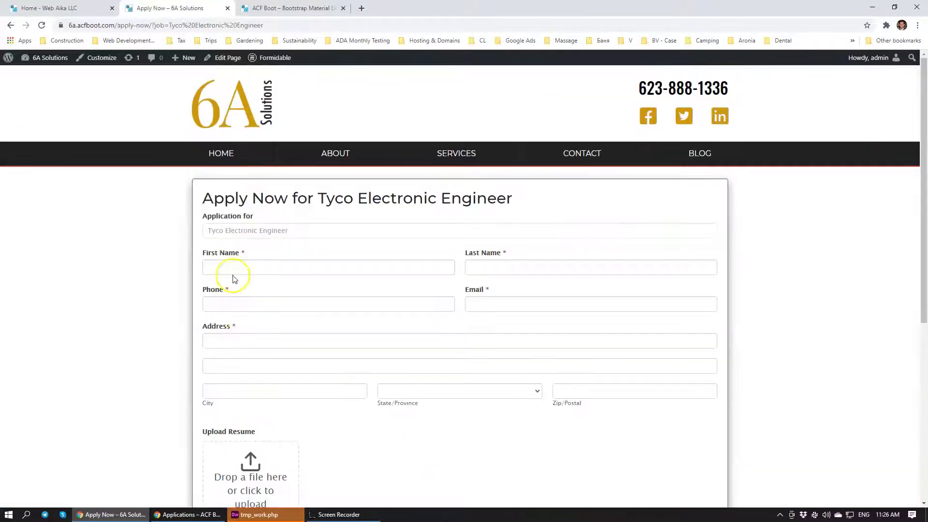
left_click_drag(316, 198, 522, 194)
left_click_drag(294, 235, 227, 229)
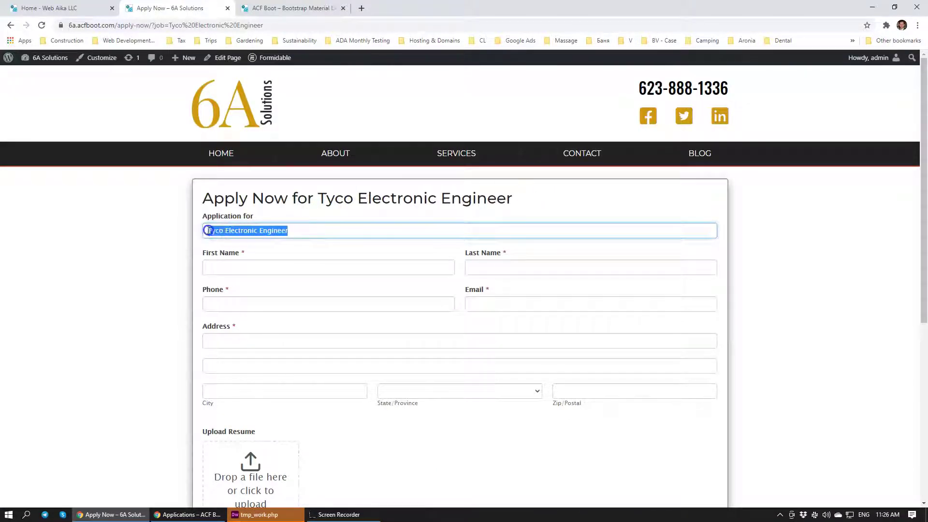
left_click(228, 232)
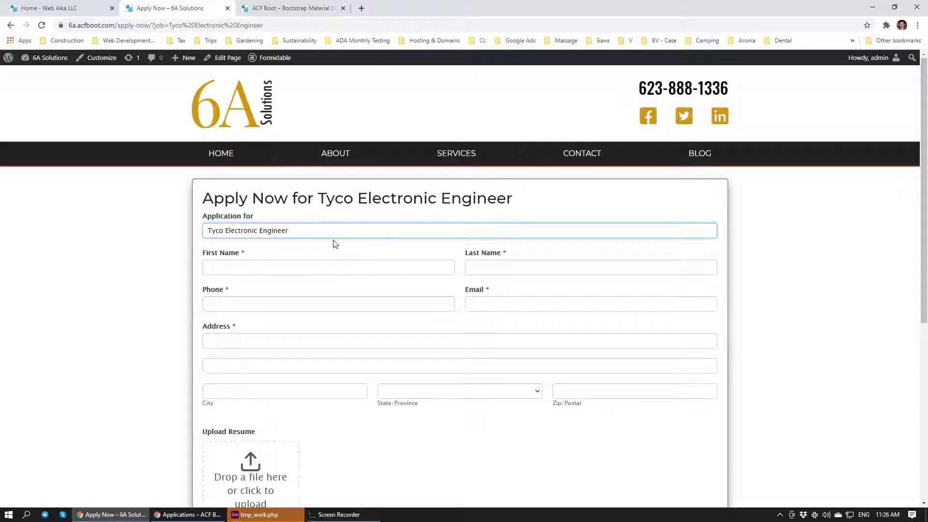
left_click(301, 263)
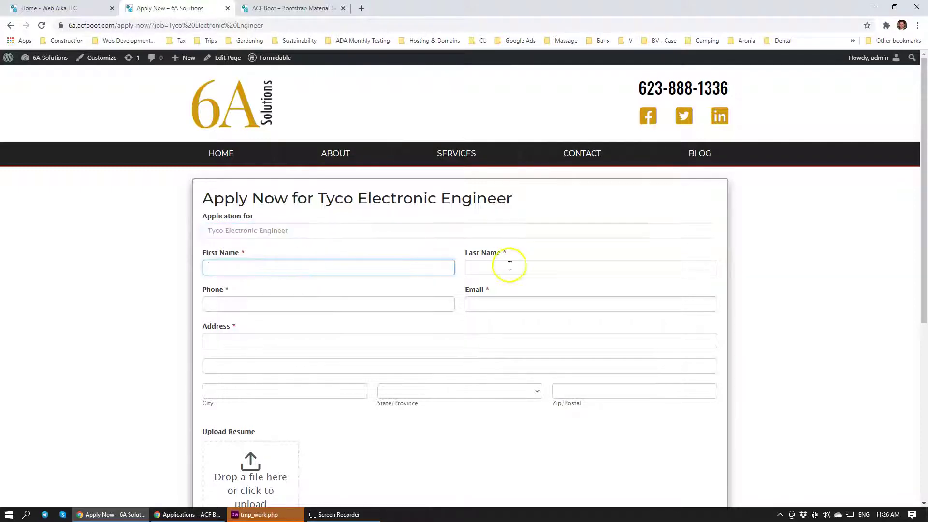
- Try the resume upload picker without choosing a file, then recheck the prefilled job name
scroll(387, 282, "down", 3)
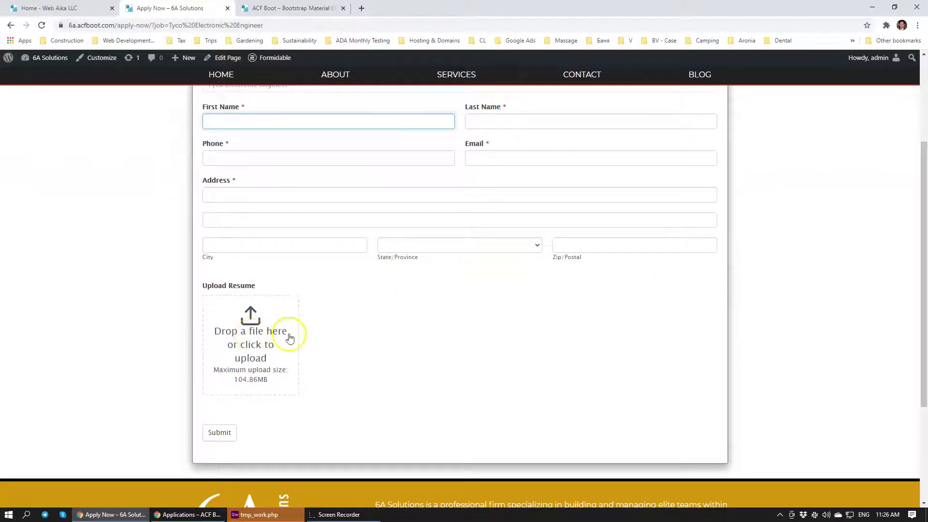
left_click(262, 363)
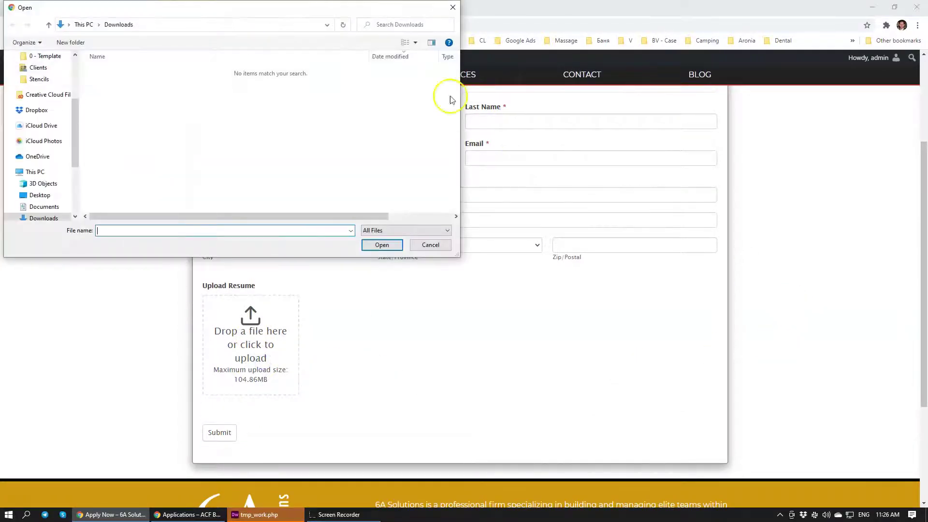
left_click(452, 8)
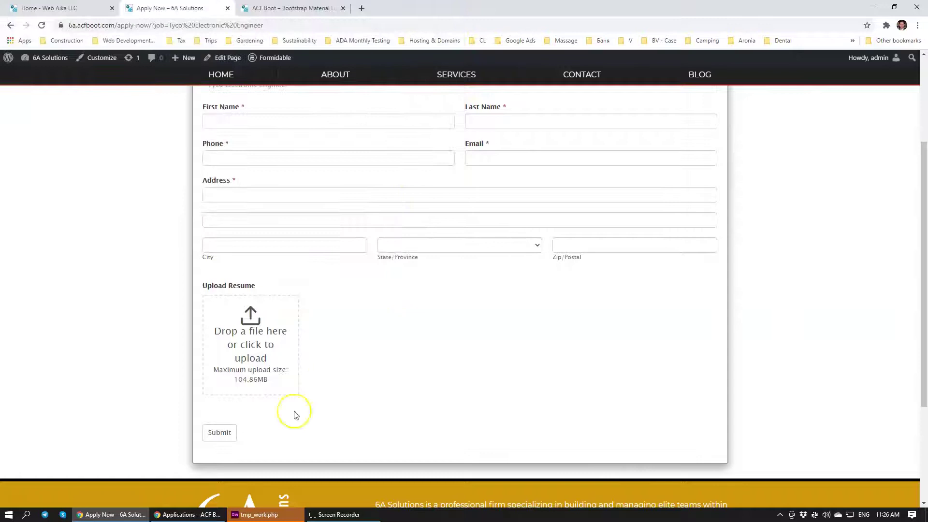
scroll(447, 386, "up", 3)
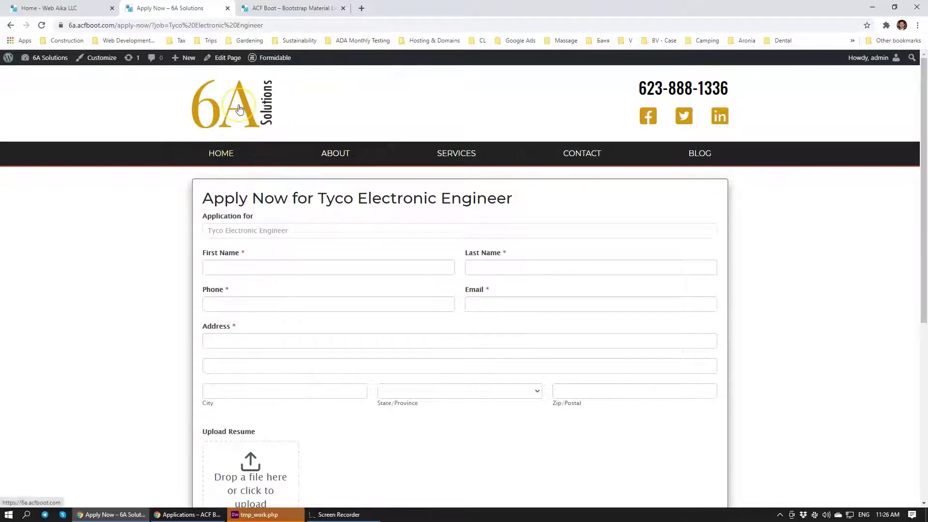
scroll(317, 240, "down", 3)
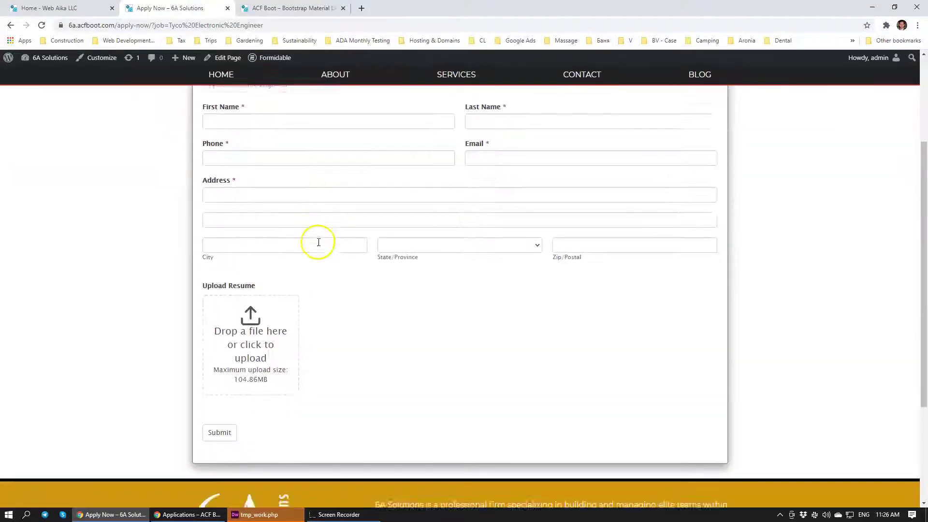
scroll(290, 213, "up", 1)
left_click_drag(280, 133, 192, 131)
left_click(241, 137)
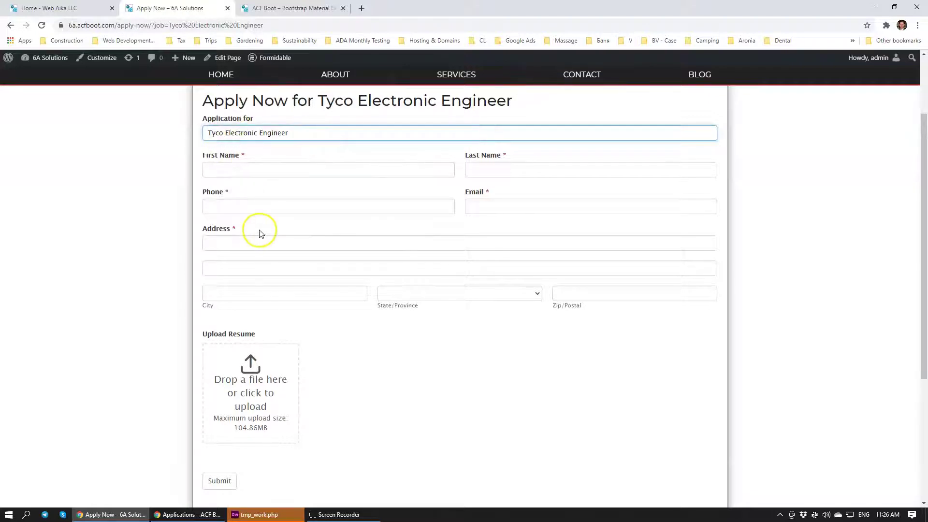
double_click(236, 135)
scroll(182, 201, "up", 2)
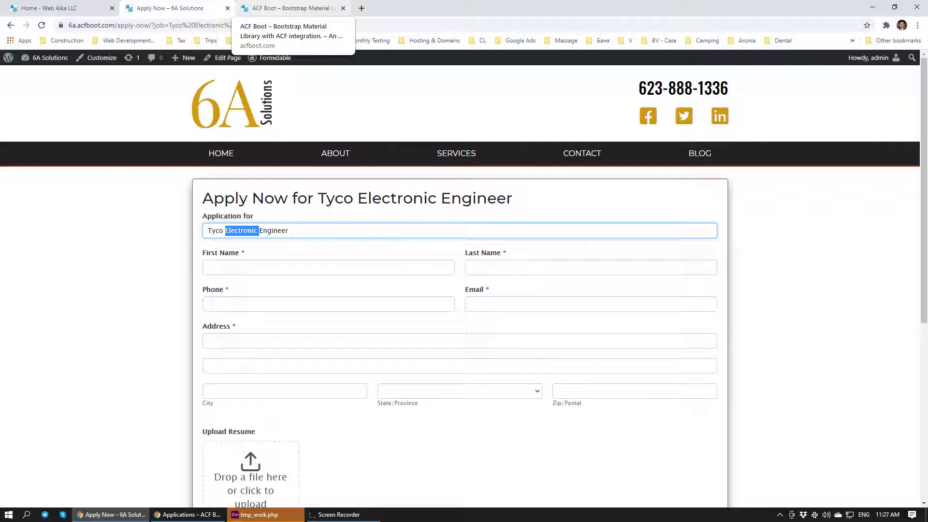
- In ACFboot, open Forms & Applications > Applications to show entry A0009
left_click(290, 9)
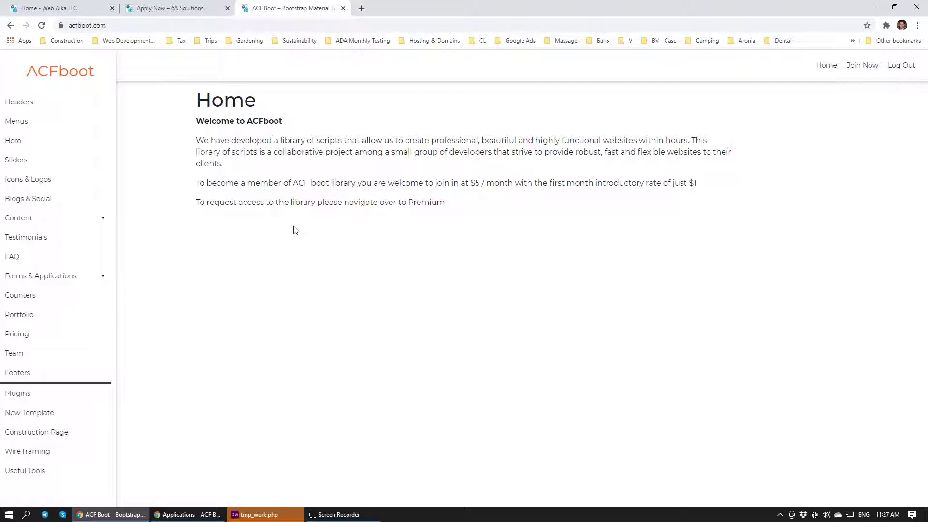
left_click(306, 212)
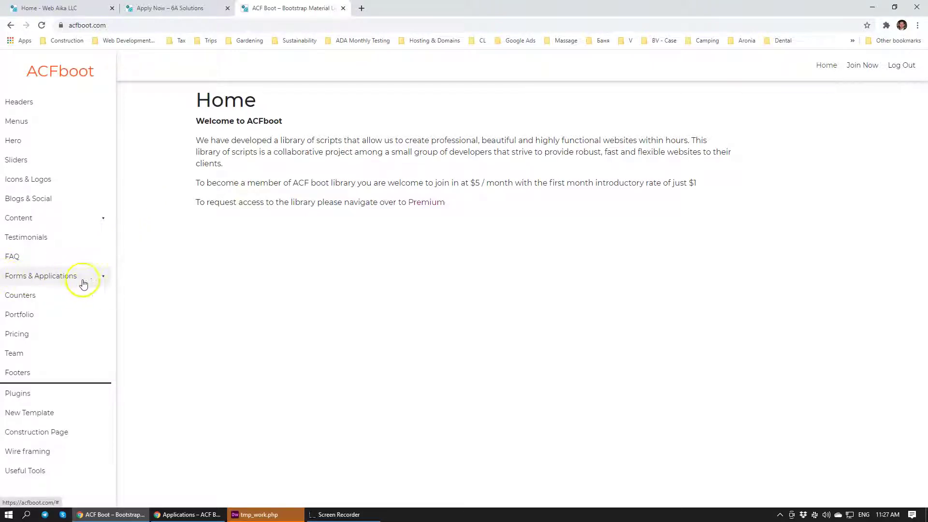
left_click(103, 279)
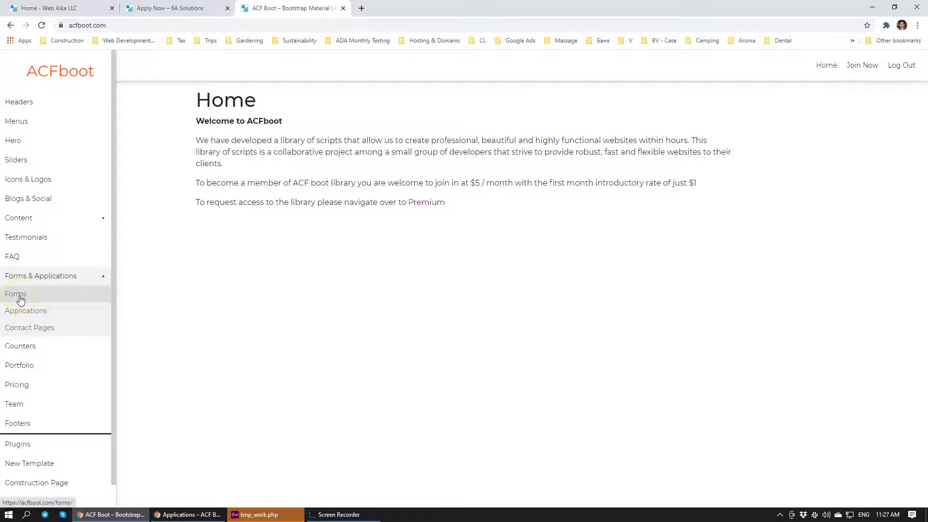
left_click(24, 312)
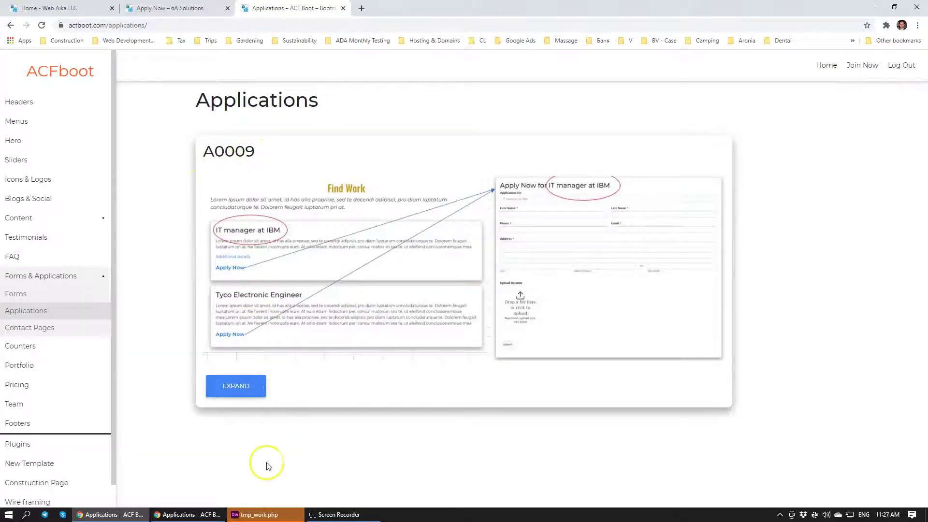
- Expand A0009 and scroll through its code and integration steps
left_click(231, 387)
scroll(261, 360, "down", 3)
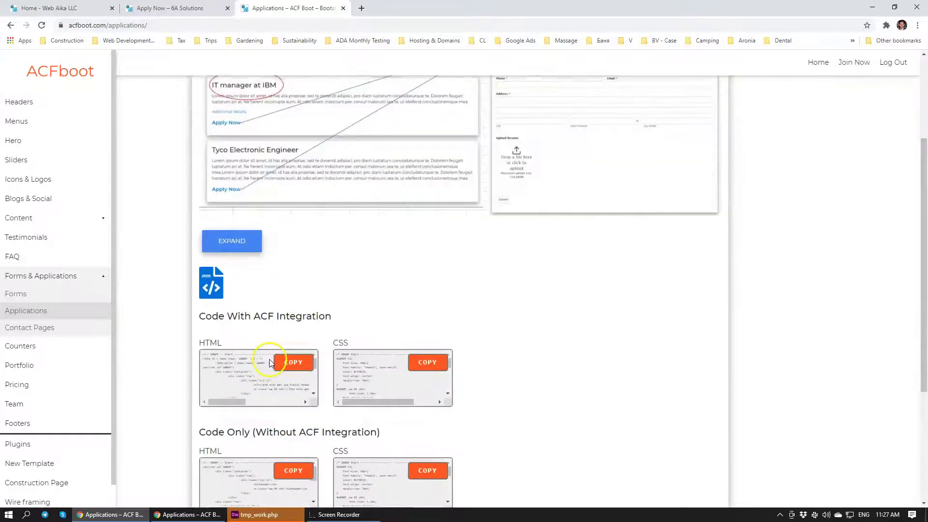
scroll(516, 319, "down", 3)
scroll(516, 320, "down", 1)
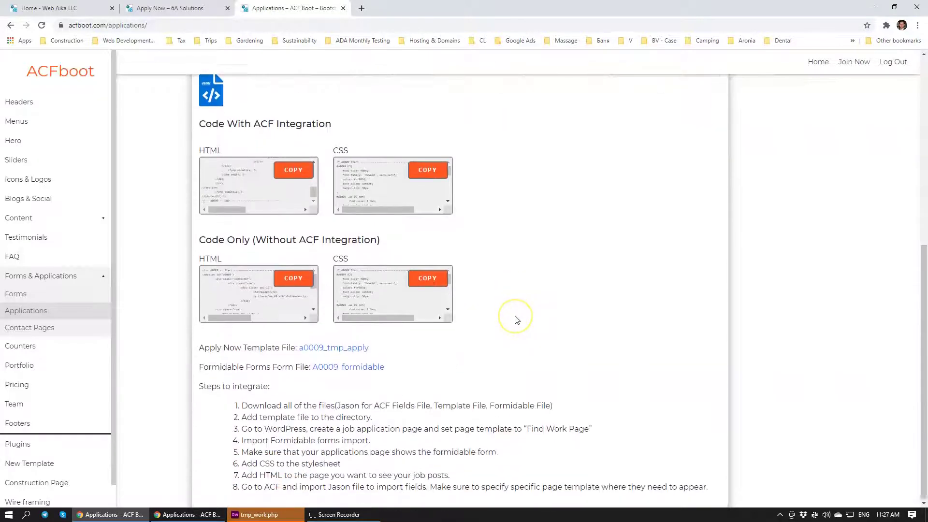
scroll(517, 320, "up", 1)
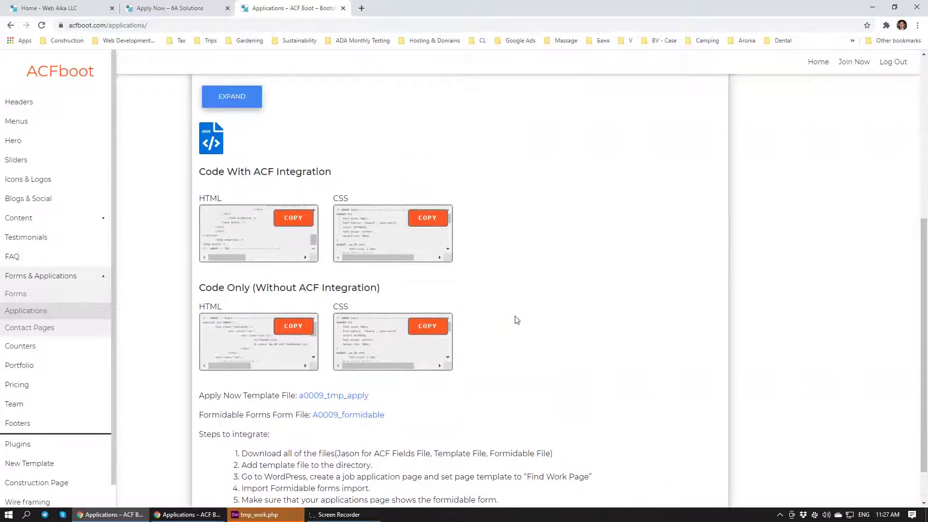
- Review the Code With ACF Integration and Code Only headings, then return to Find Work
double_click(261, 173)
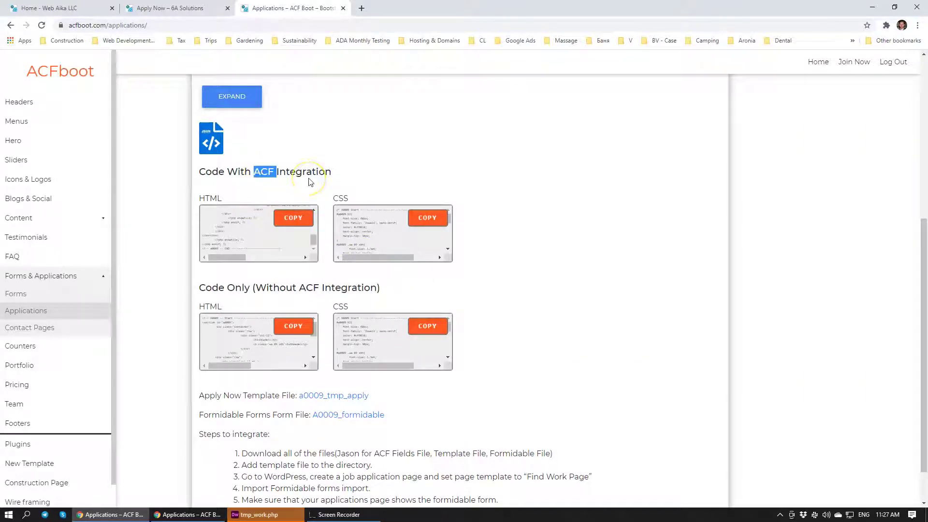
scroll(582, 282, "down", 1)
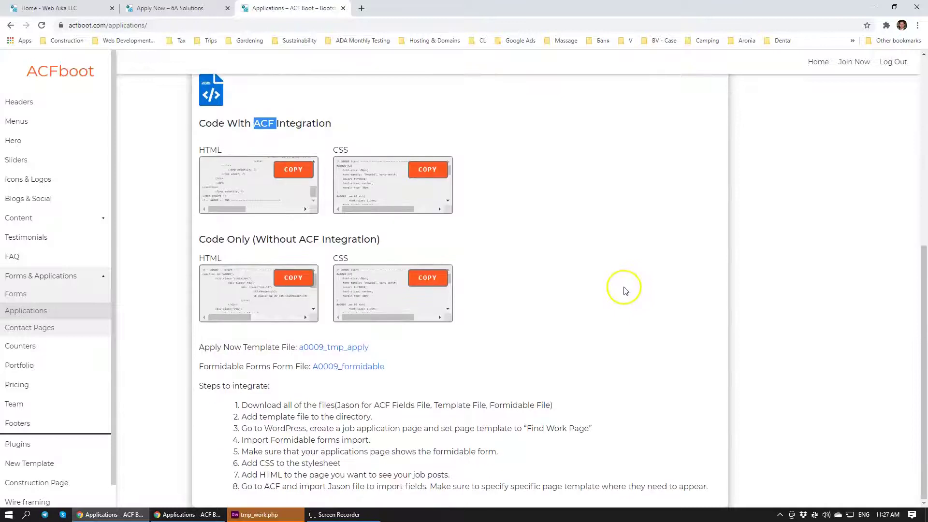
left_click_drag(296, 239, 333, 240)
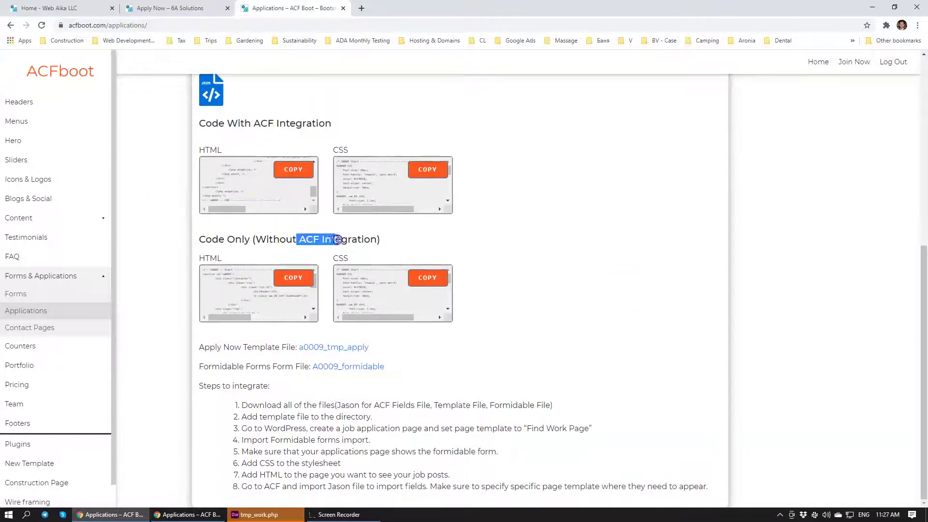
left_click(382, 246)
left_click(265, 125)
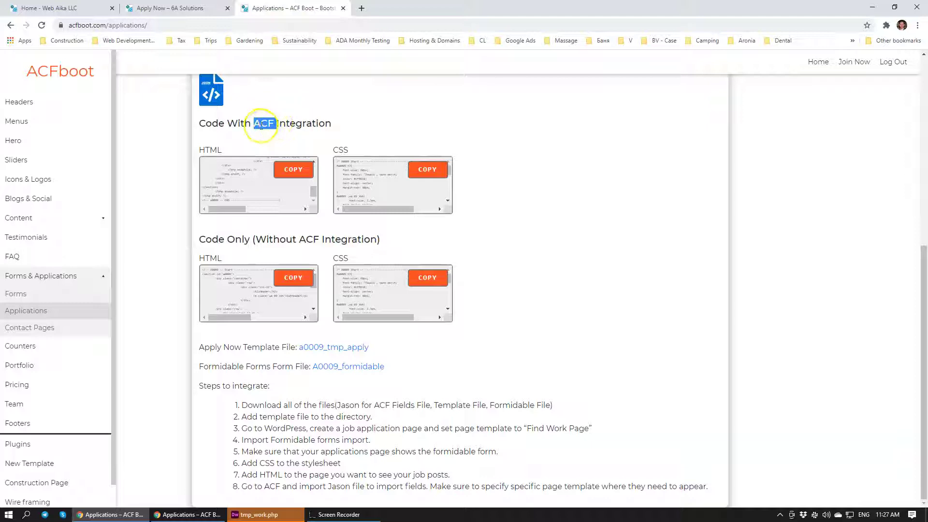
key("ctrl+shift+Tab")
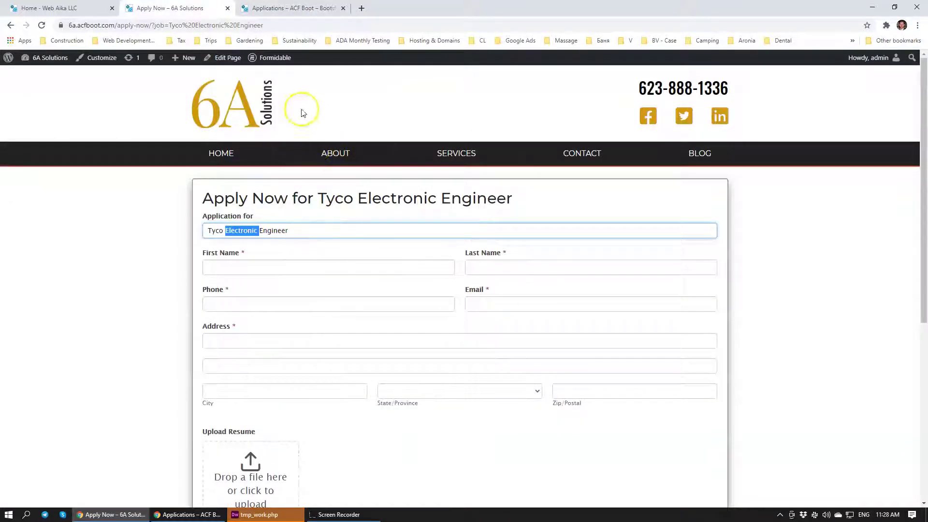
key("alt+Left")
- Open the Find Work page editor and inspect the Header 'Find Work' and Subheader fields
scroll(262, 127, "up", 1)
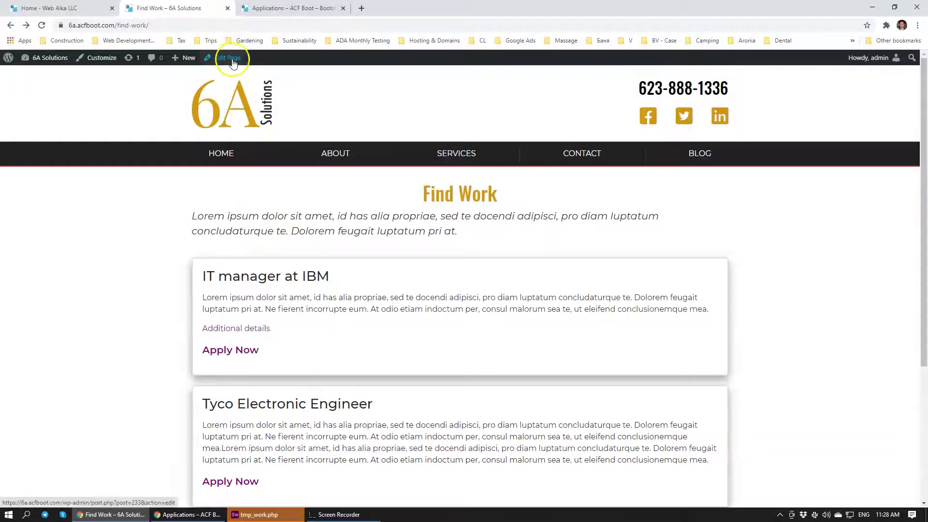
left_click(229, 59)
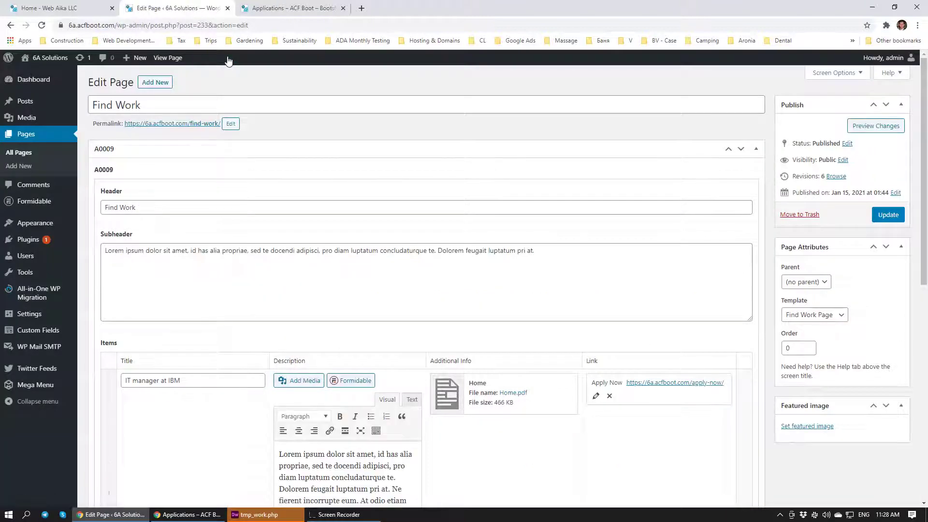
left_click(119, 203)
left_click(162, 208)
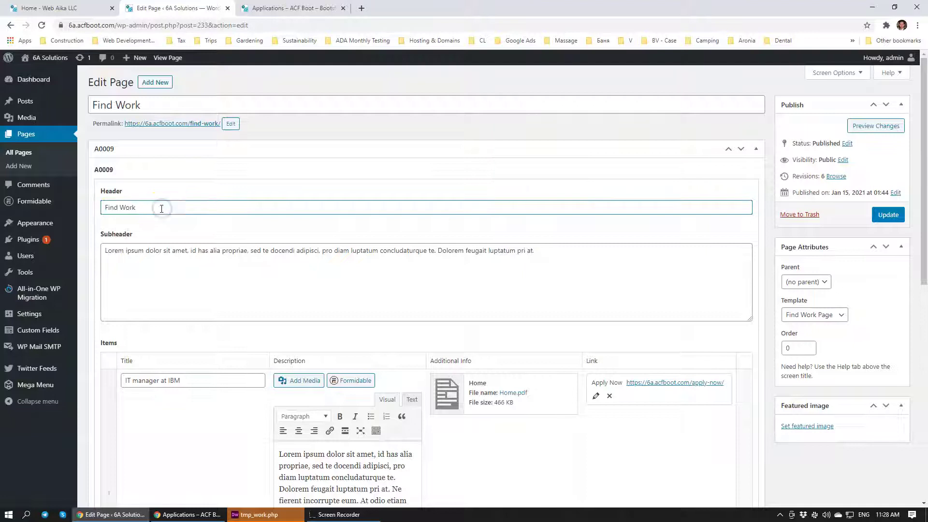
left_click(144, 253)
triple_click(144, 253)
- Review the IT manager at IBM item's title and description, then scroll to Add Row
scroll(233, 273, "down", 5)
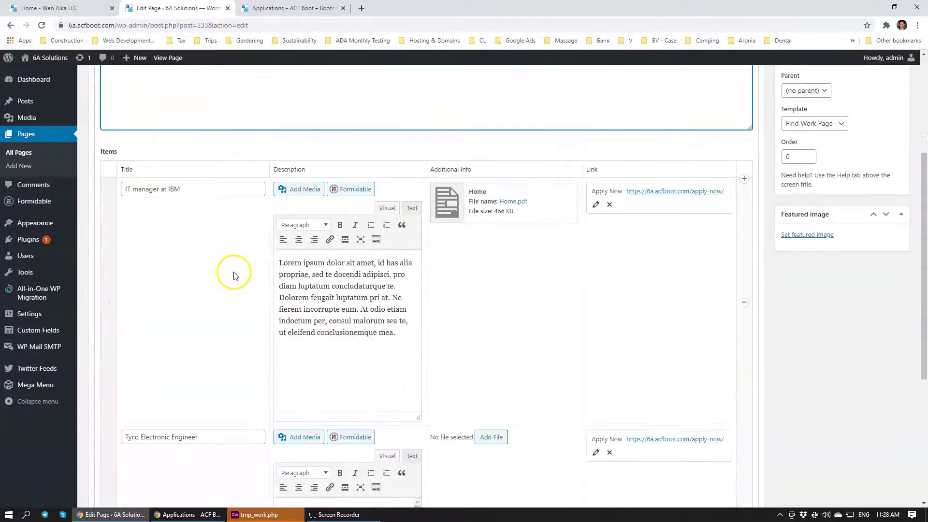
scroll(411, 410, "down", 4)
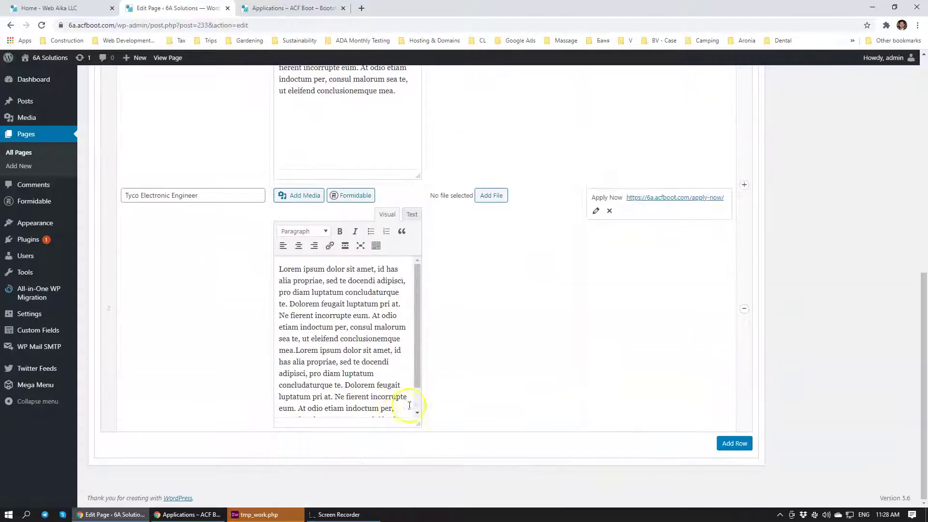
scroll(469, 239, "up", 4)
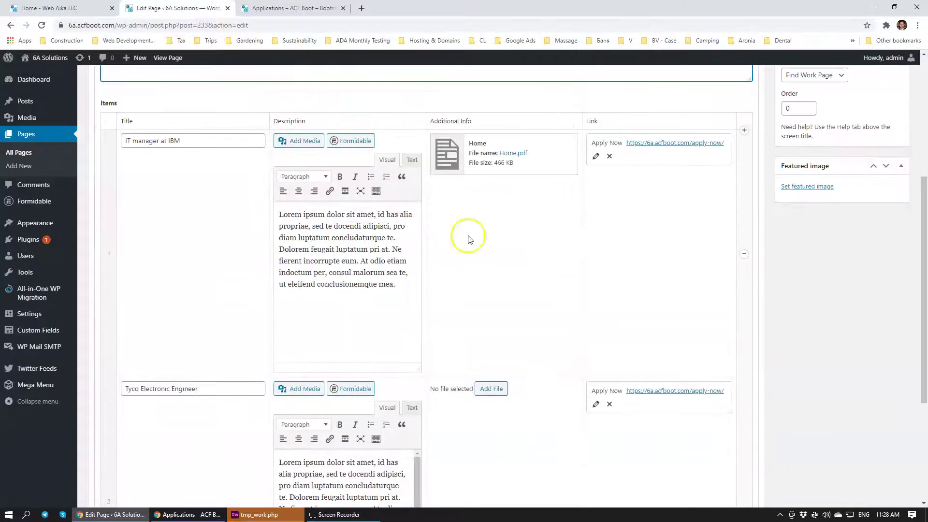
double_click(145, 140)
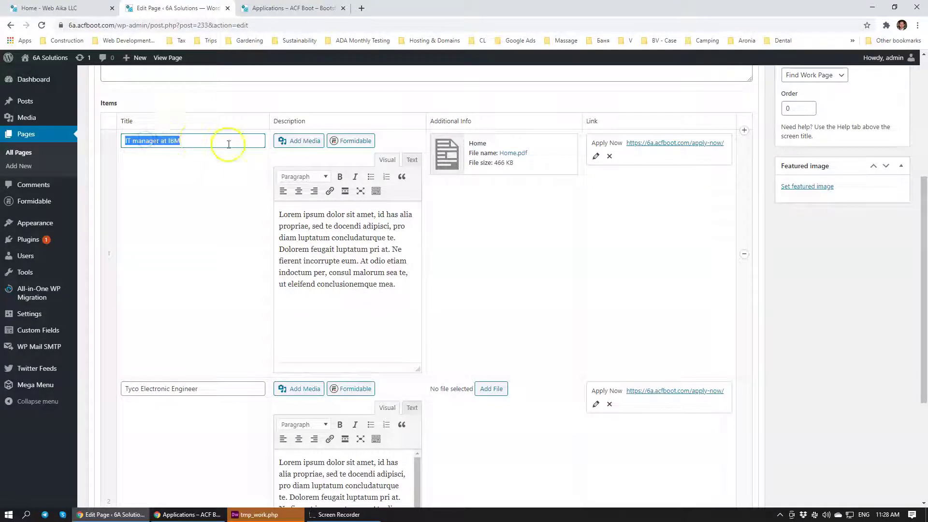
left_click(192, 142)
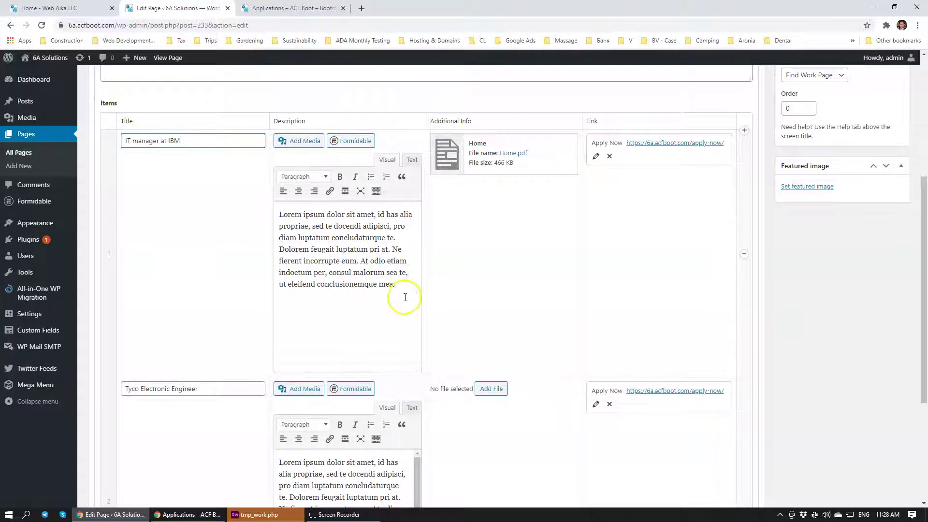
left_click_drag(404, 295, 264, 212)
left_click(516, 234)
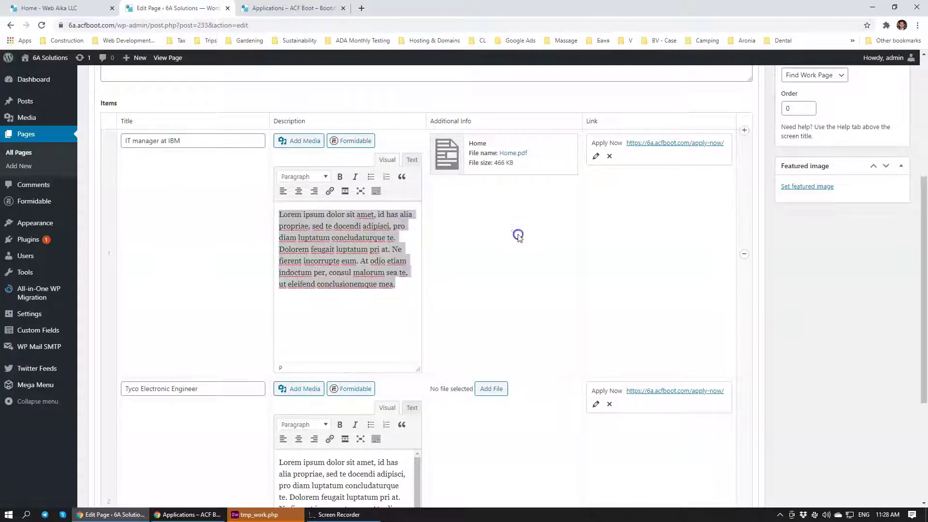
mouse_move(475, 151)
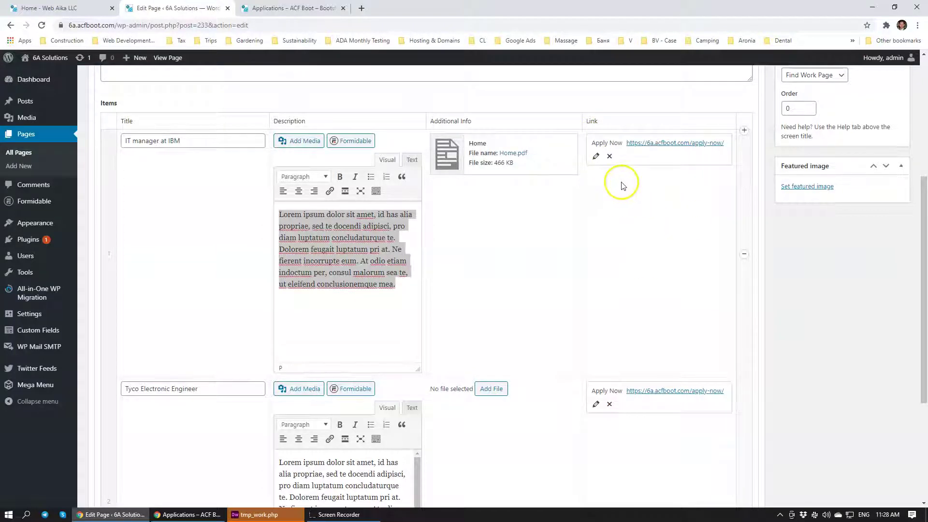
scroll(623, 186, "down", 4)
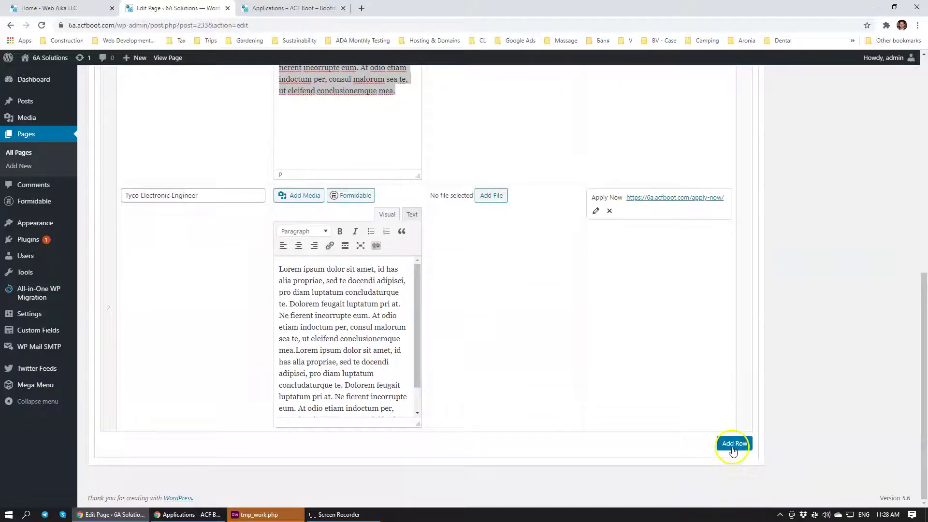
- Add a third job row with the copied Tyco description and Home.pdf attached
left_click(733, 444)
scroll(636, 295, "down", 4)
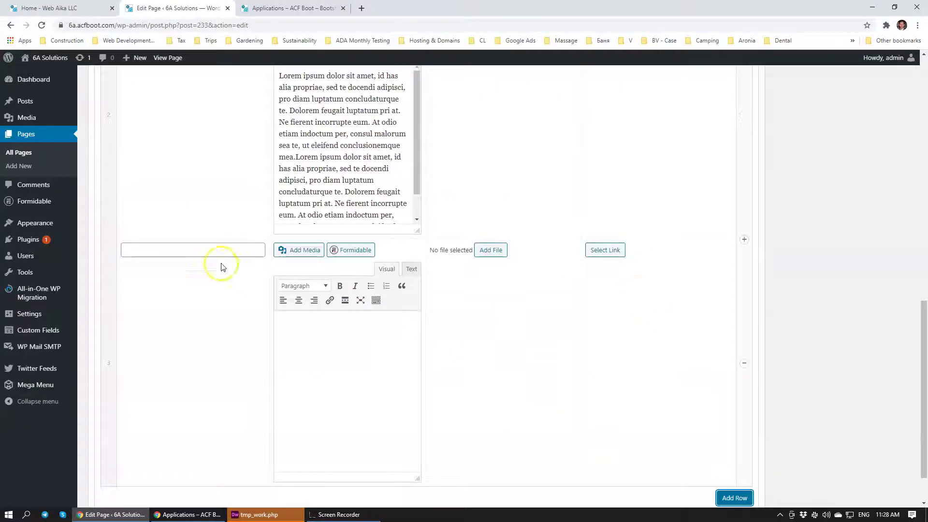
left_click(210, 249)
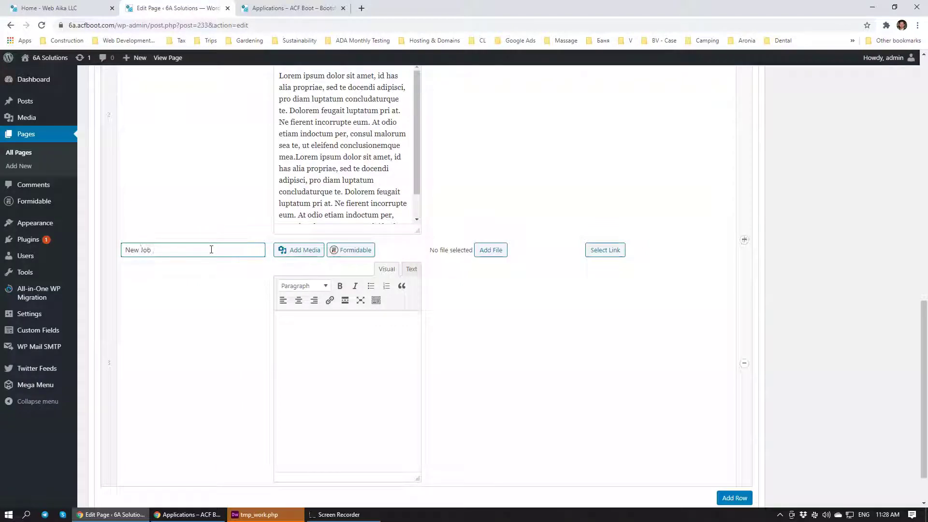
scroll(211, 249, "up", 3)
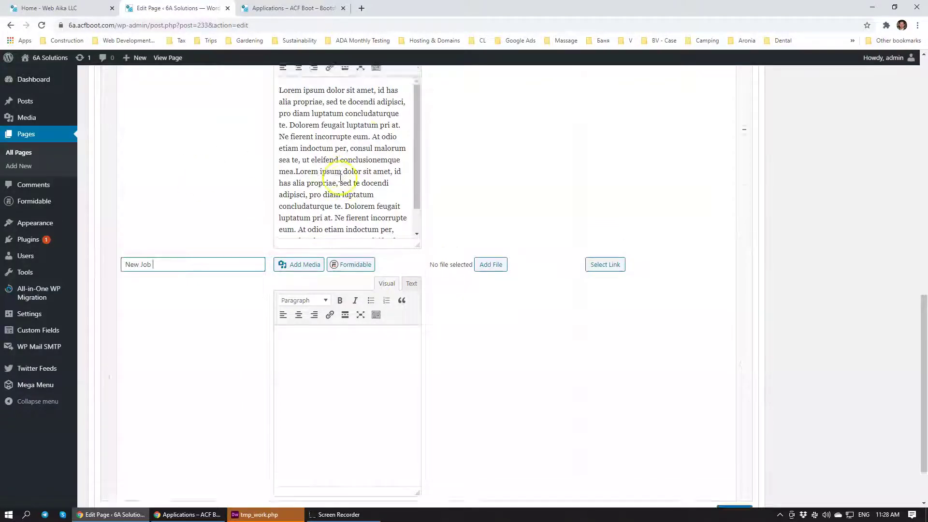
triple_click(328, 249)
key("ctrl+c")
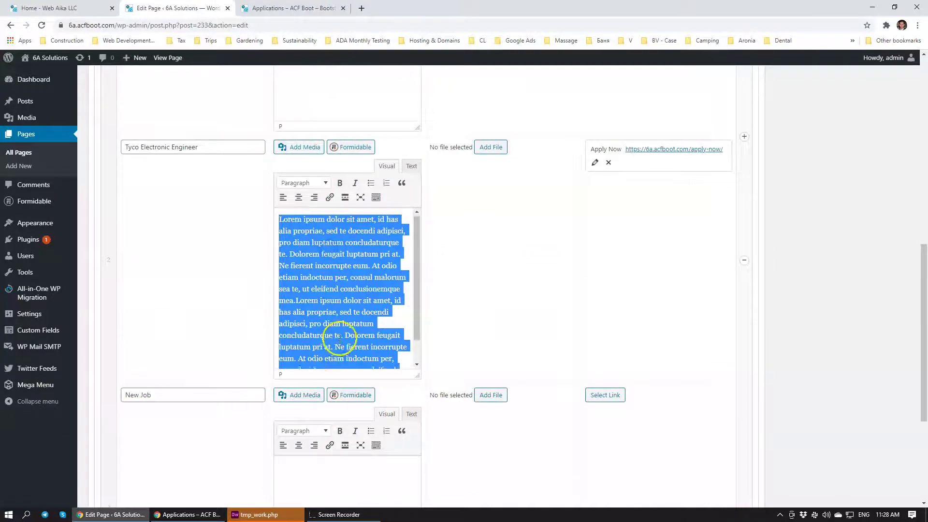
scroll(332, 342, "down", 1)
left_click(312, 472)
key("ctrl+v")
scroll(531, 420, "down", 3)
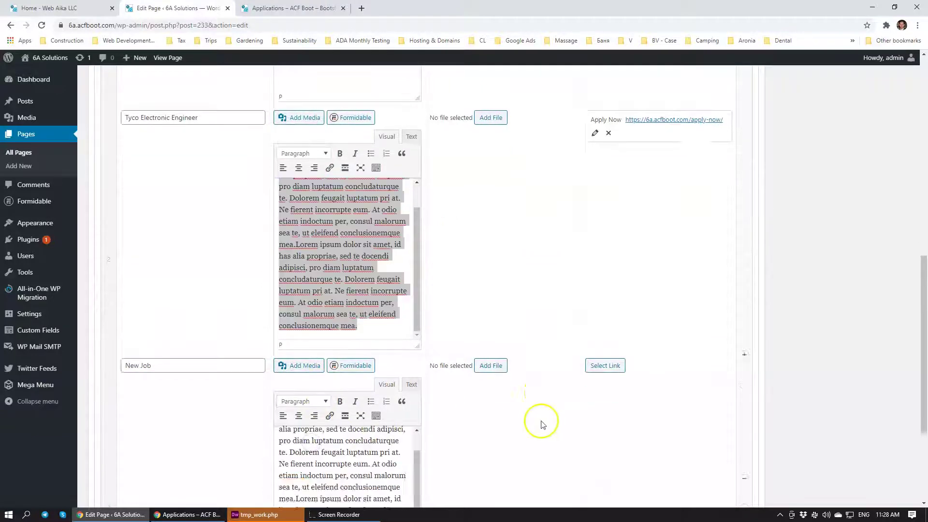
left_click(490, 250)
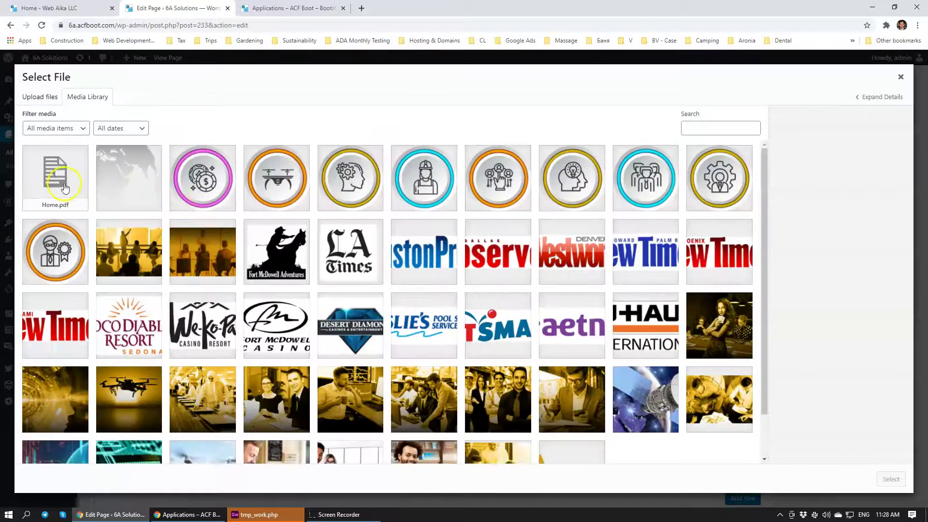
left_click(65, 188)
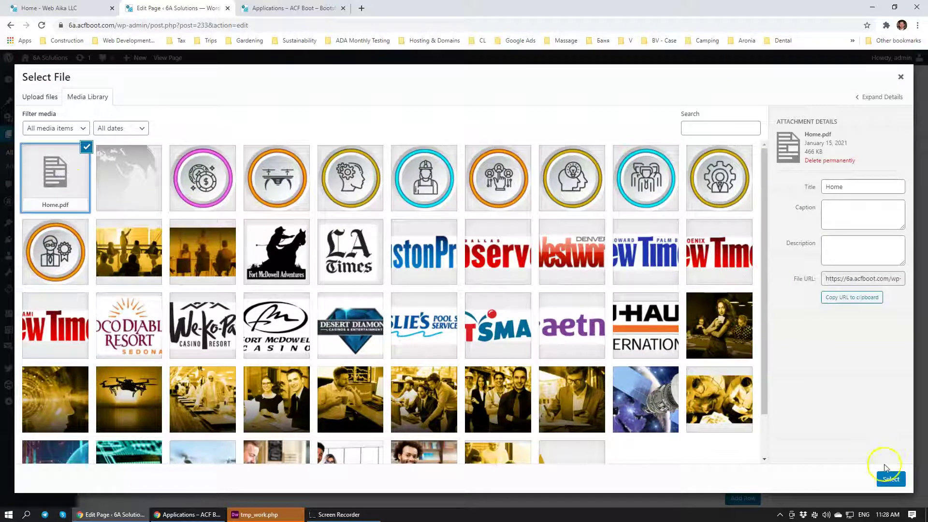
left_click(891, 477)
- Link the new item to the Apply Now page and update the Find Work page
left_click(621, 250)
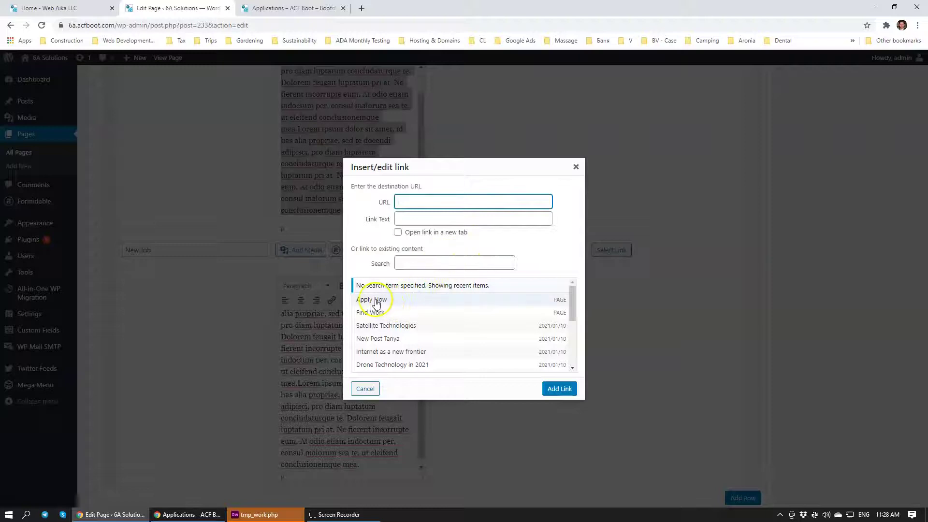
left_click(377, 301)
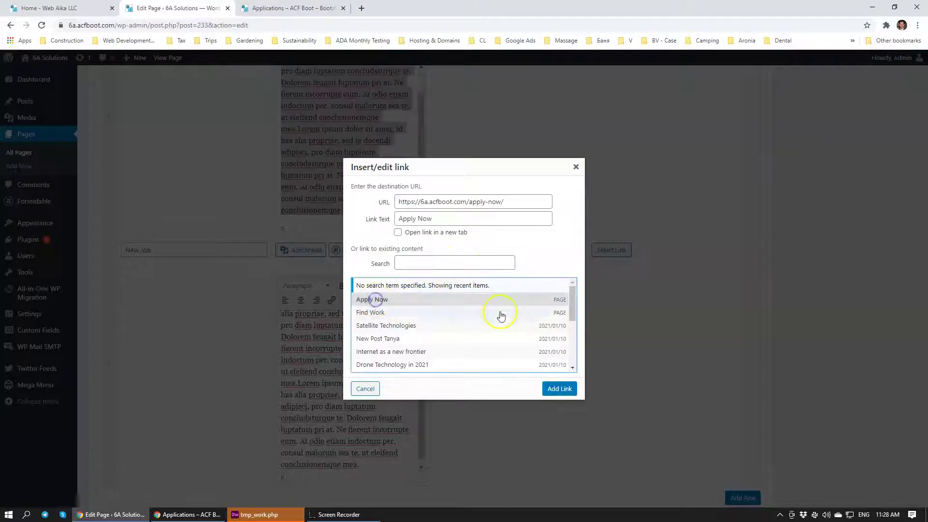
left_click(549, 399)
scroll(908, 256, "up", 10)
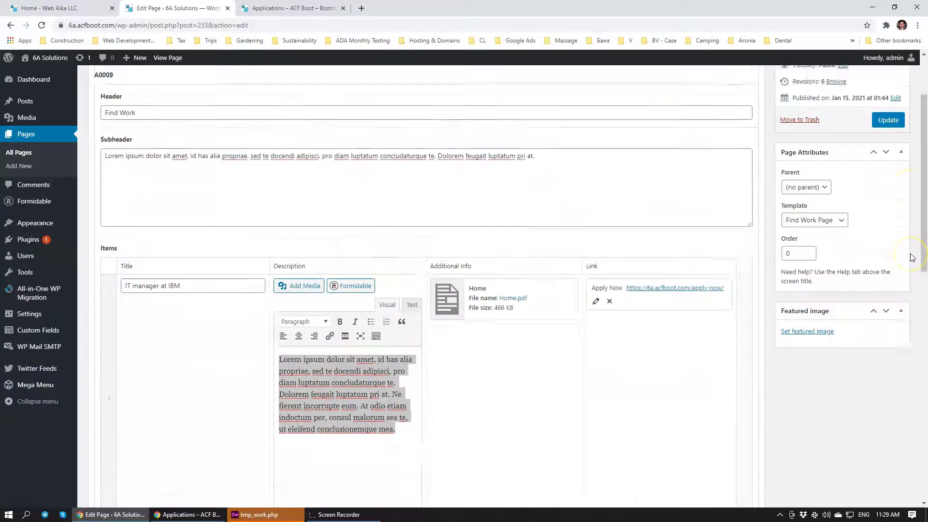
scroll(911, 257, "up", 2)
left_click(888, 215)
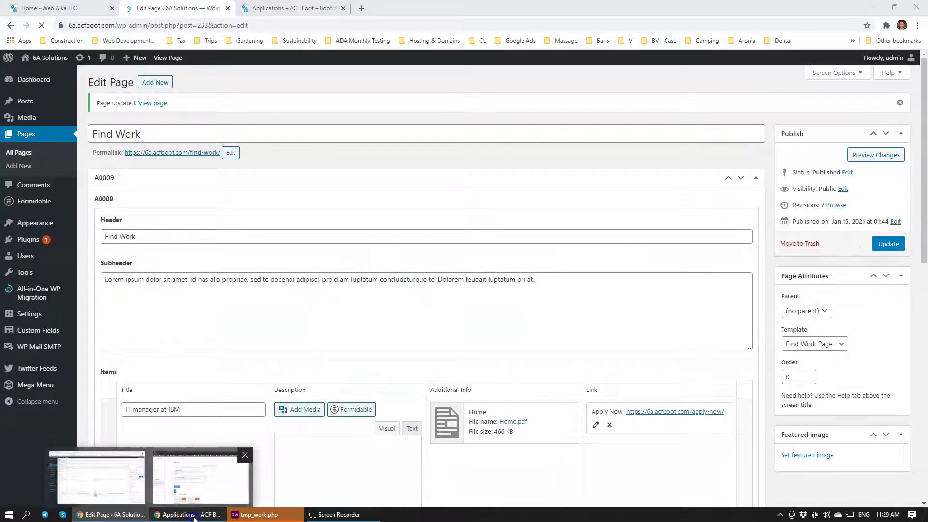
- Cycle through the ACFboot, page editor and Web Aika tabs, ending on ACFboot
left_click(193, 515)
left_click(130, 514)
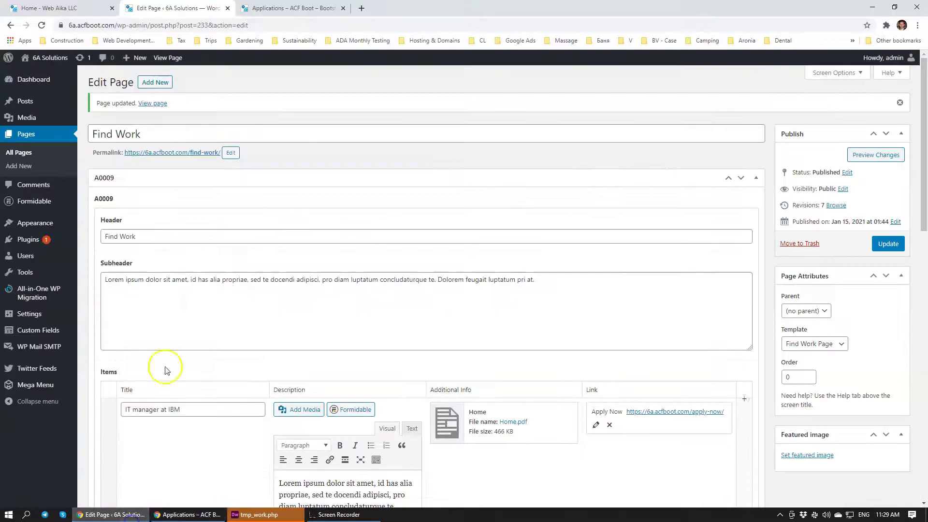
left_click(289, 8)
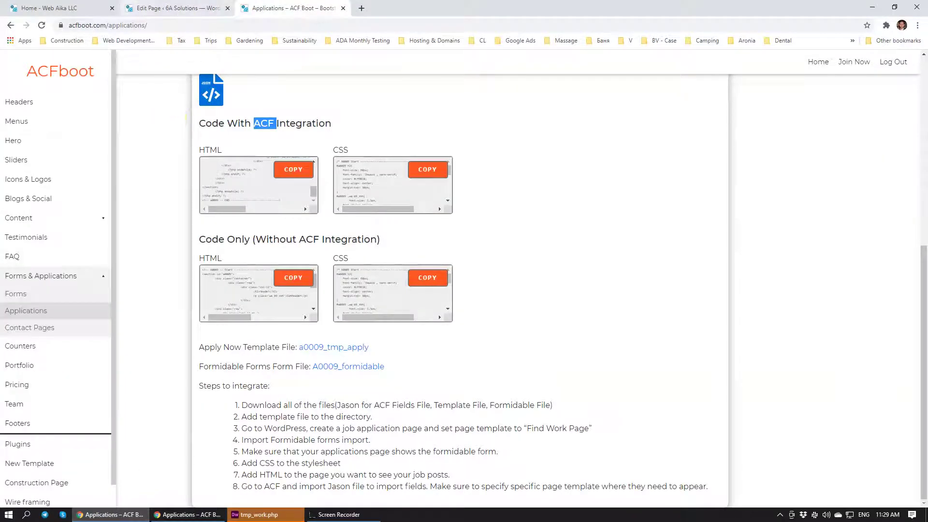
left_click(145, 7)
left_click(60, 7)
left_click(160, 7)
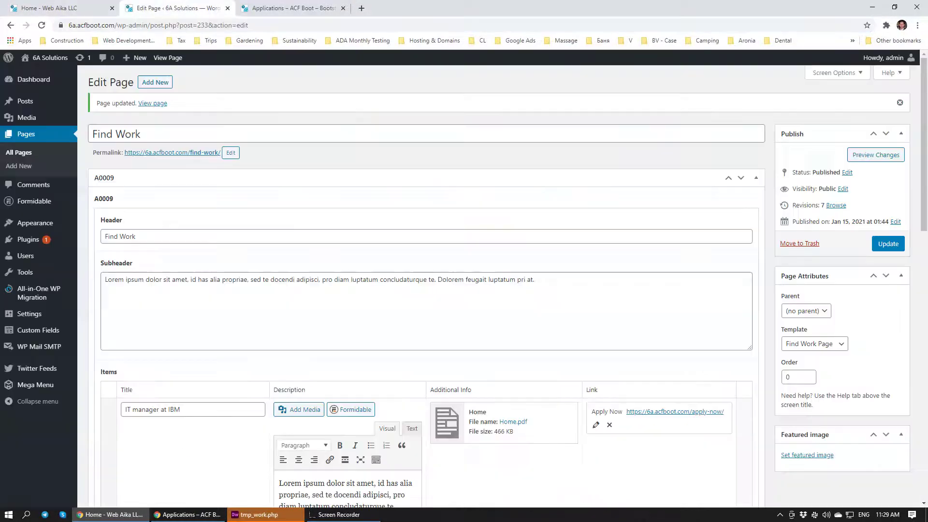
left_click(289, 8)
mouse_move(189, 515)
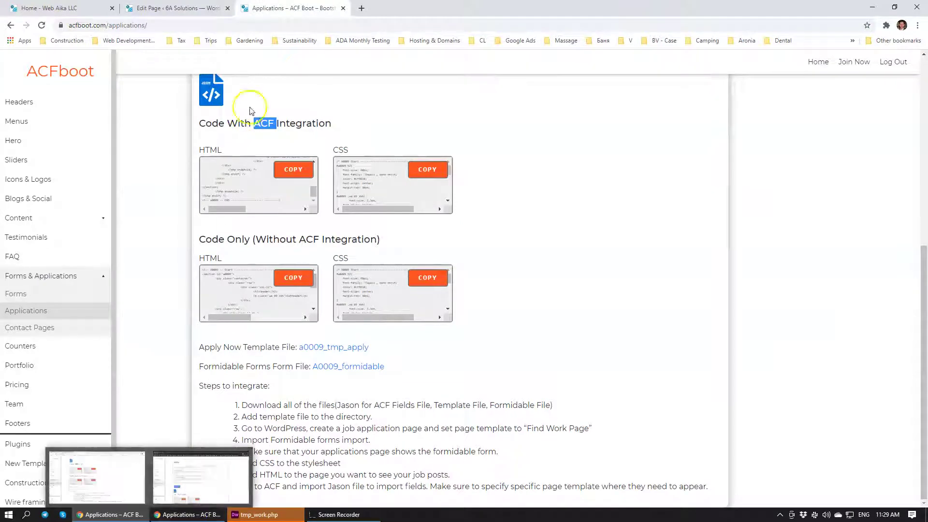
- Load the 6A Solutions site in a new tab and find the New Job card on Find Work
left_click(361, 7)
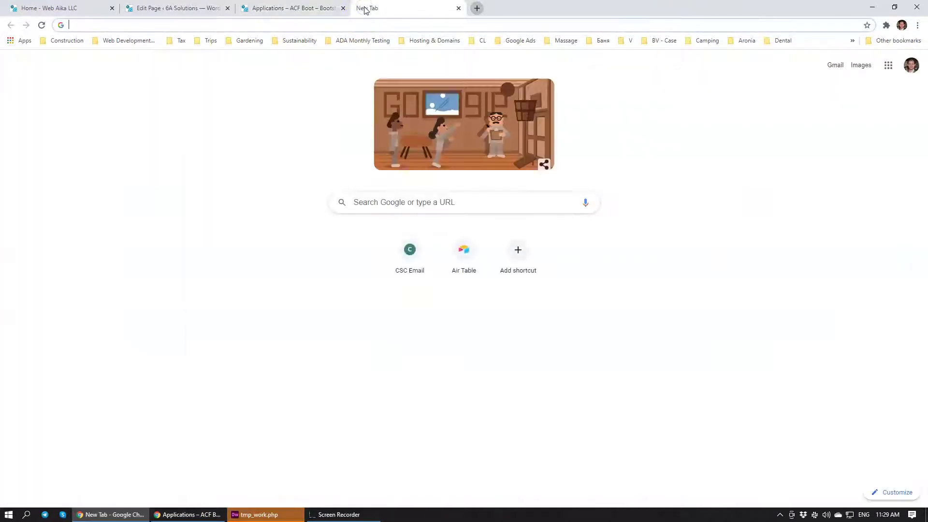
type("6a")
key("Return")
left_click(364, 26)
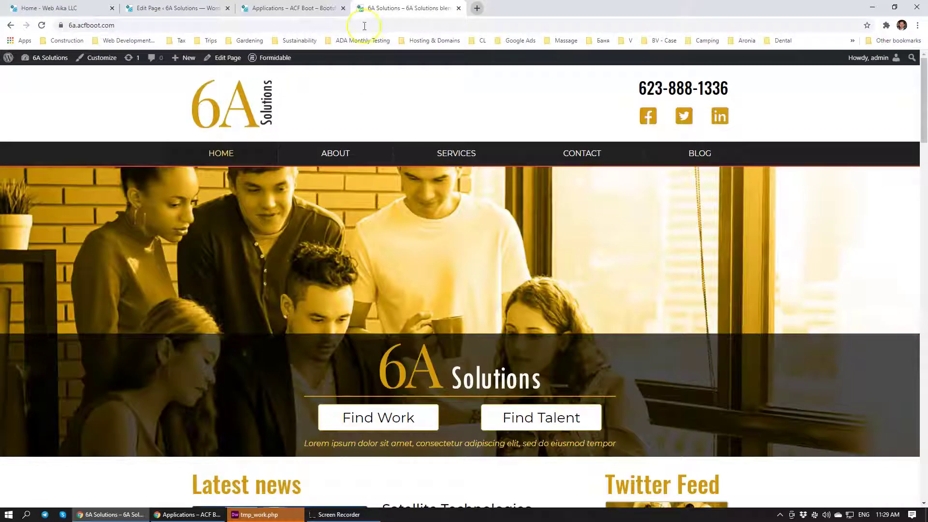
left_click(364, 417)
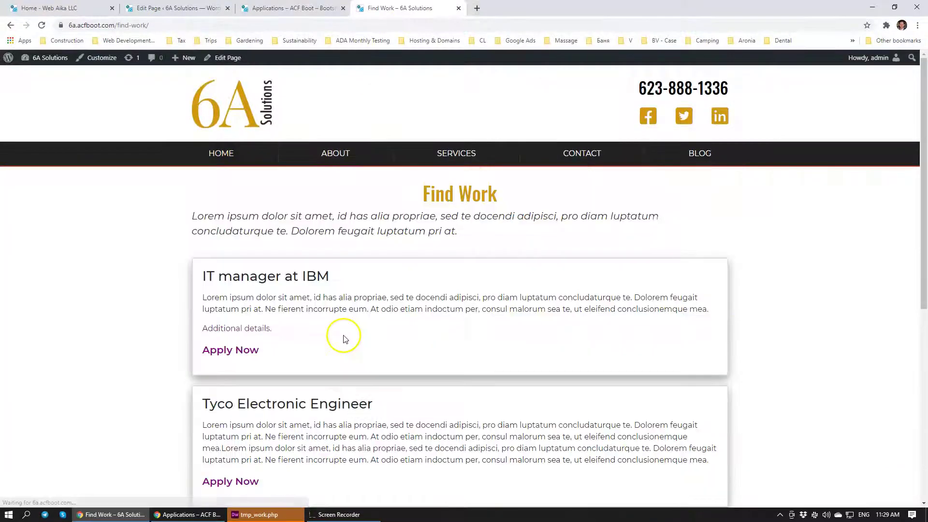
scroll(344, 337, "down", 5)
left_click_drag(211, 294, 307, 291)
left_click(300, 323)
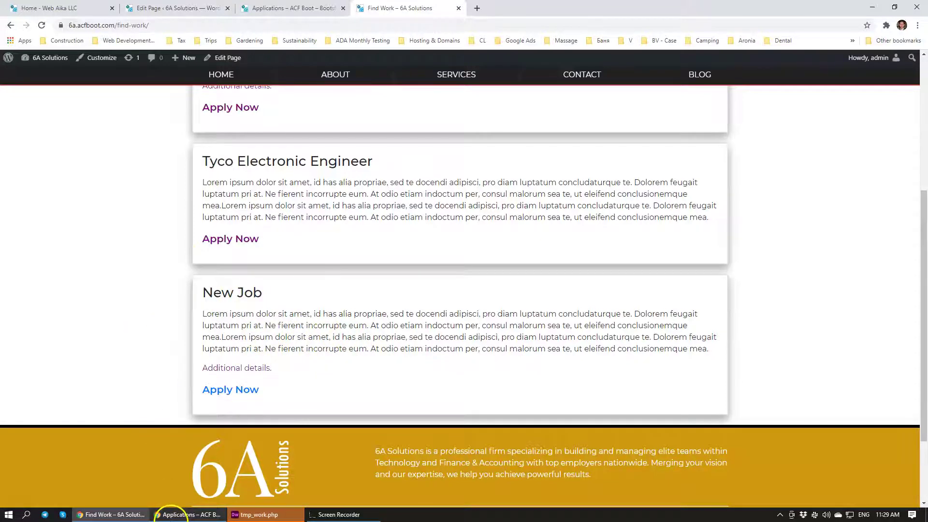
- Open New Job's Apply Now form and confirm its heading reads New Job
scroll(372, 304, "up", 4)
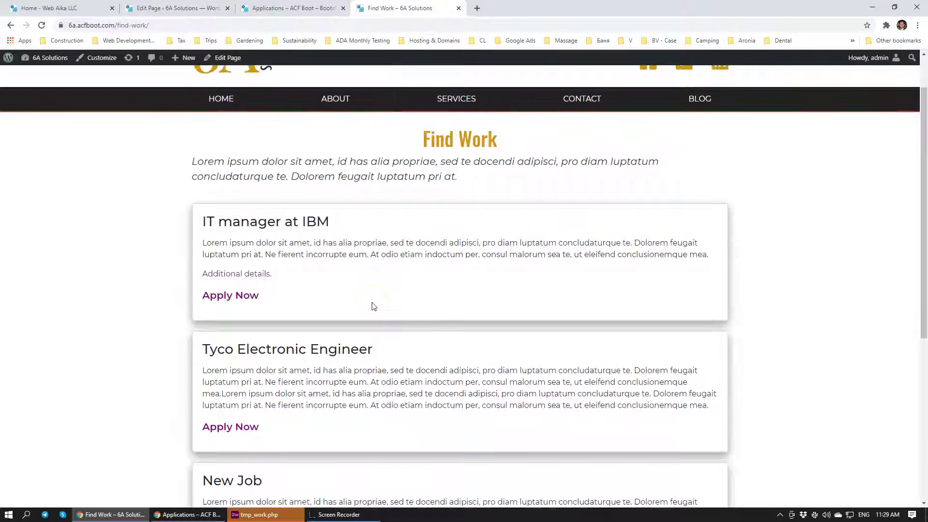
scroll(372, 305, "down", 5)
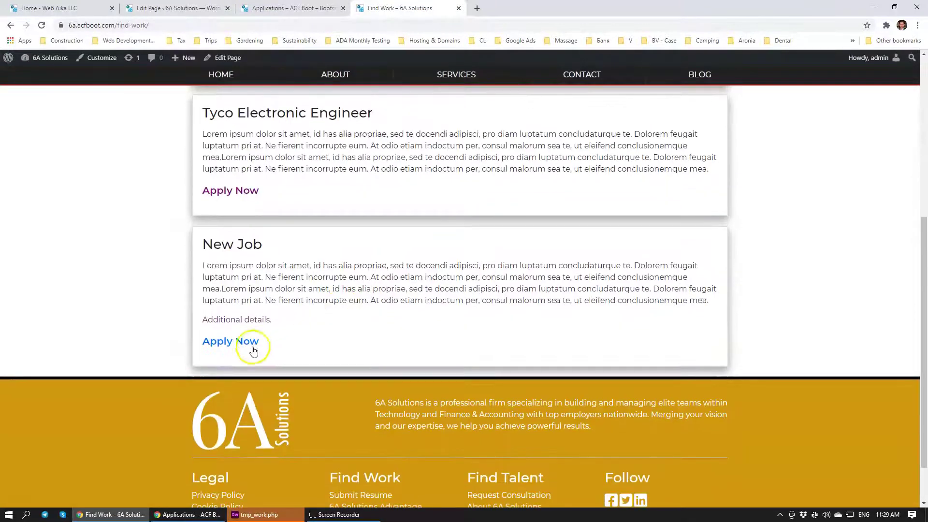
left_click(237, 343)
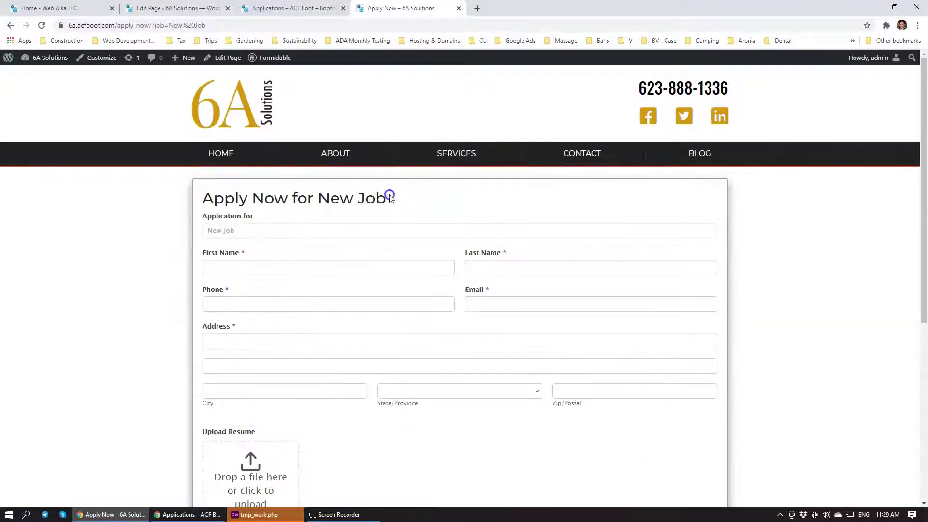
left_click_drag(390, 198, 332, 199)
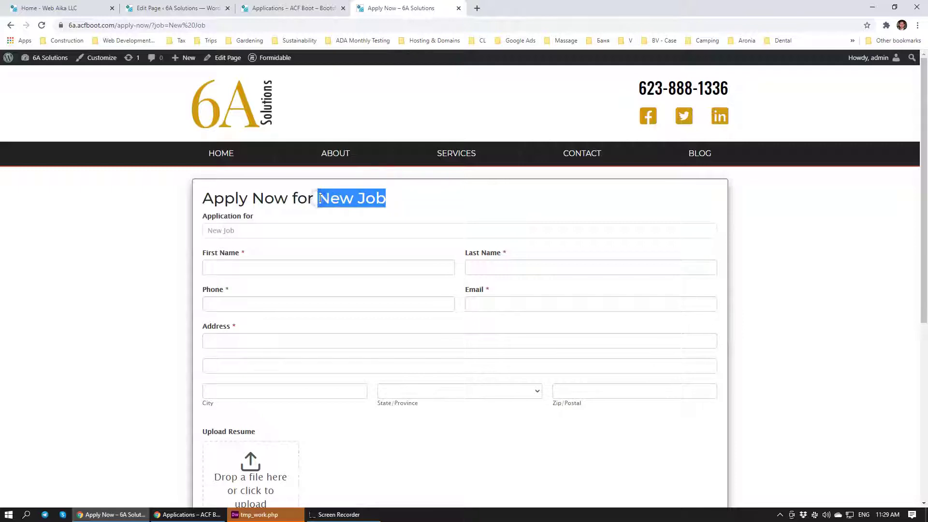
left_click(336, 196)
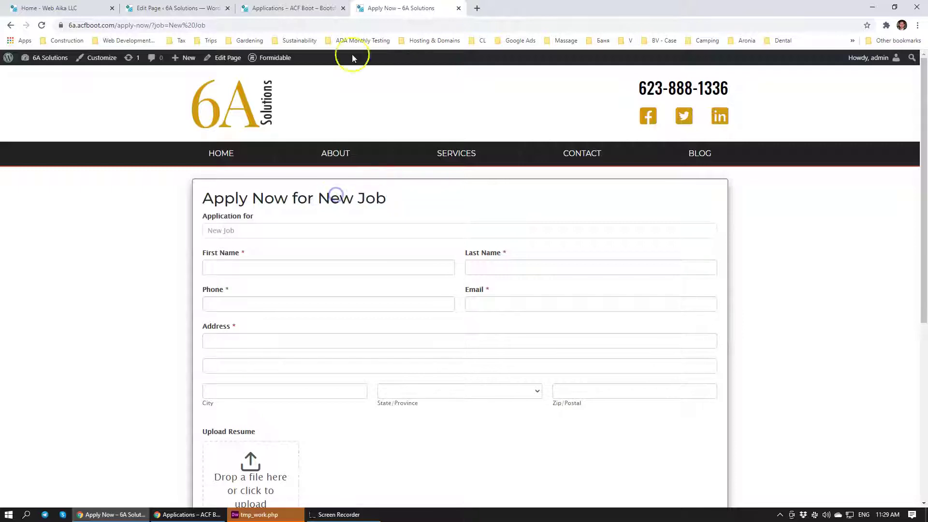
- Close the application form and Find Work editor tabs, returning to ACFboot
left_click(459, 8)
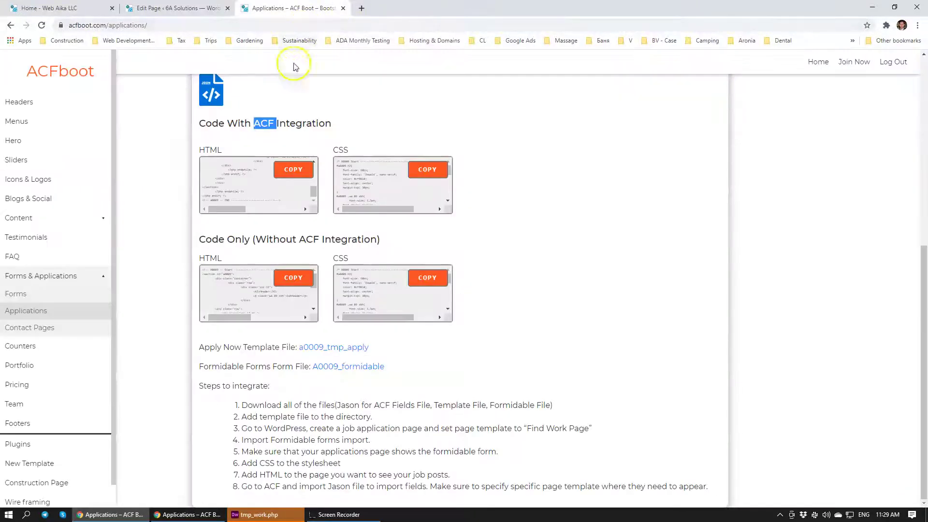
scroll(685, 262, "up", 2)
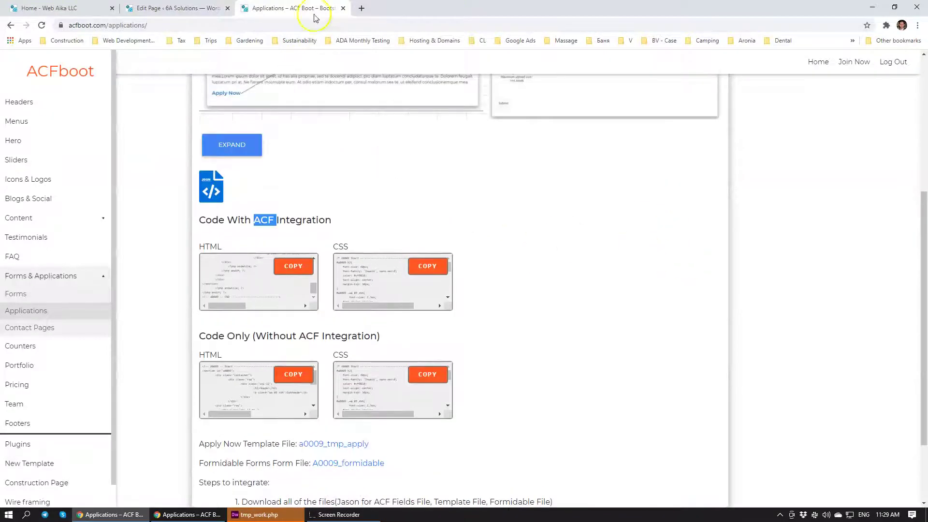
left_click(179, 8)
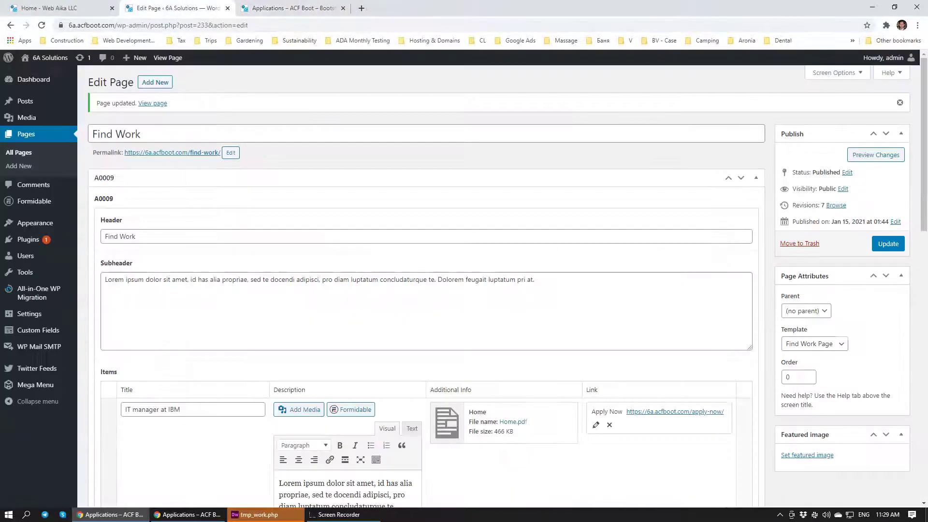
left_click(227, 8)
left_click(60, 8)
left_click(219, 8)
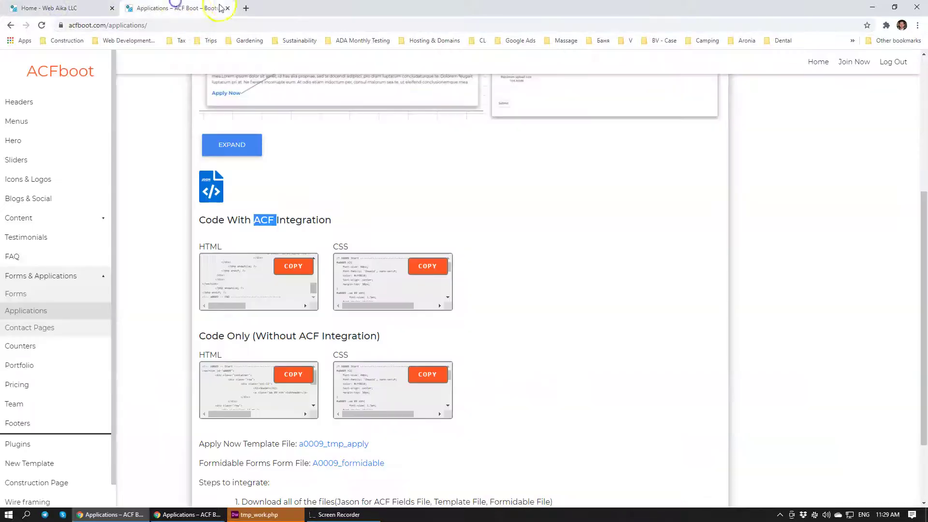
- Open Tanya's Massage Therapy site in a new tab and scroll through its homepage
left_click(247, 9)
type("ta")
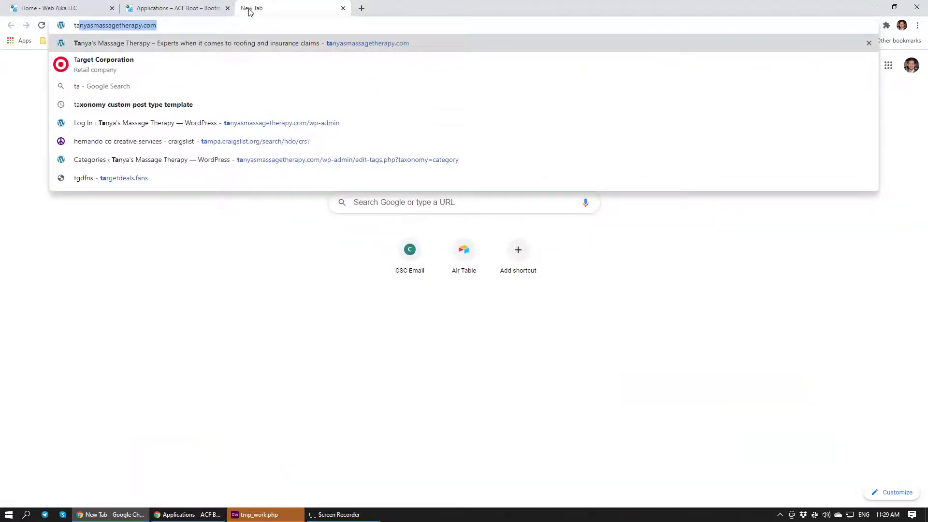
key("Return")
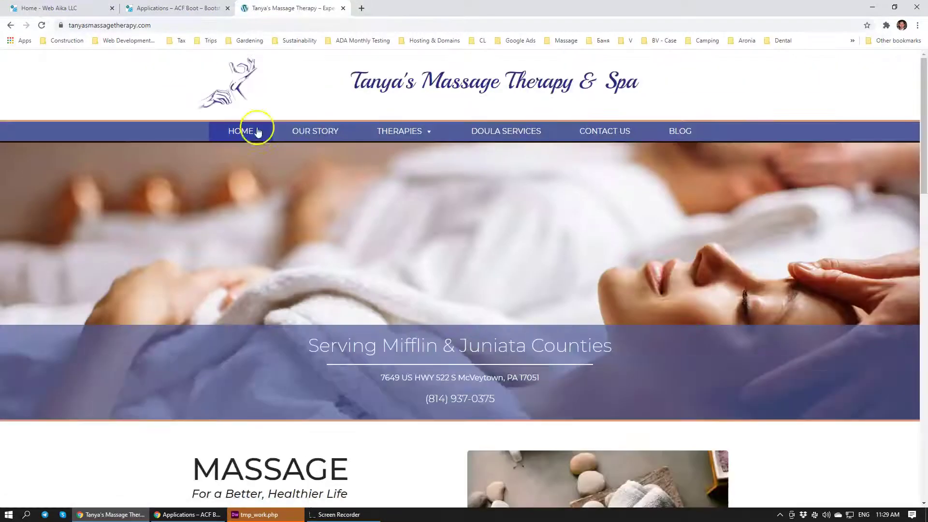
scroll(327, 130, "down", 1)
scroll(327, 131, "down", 20)
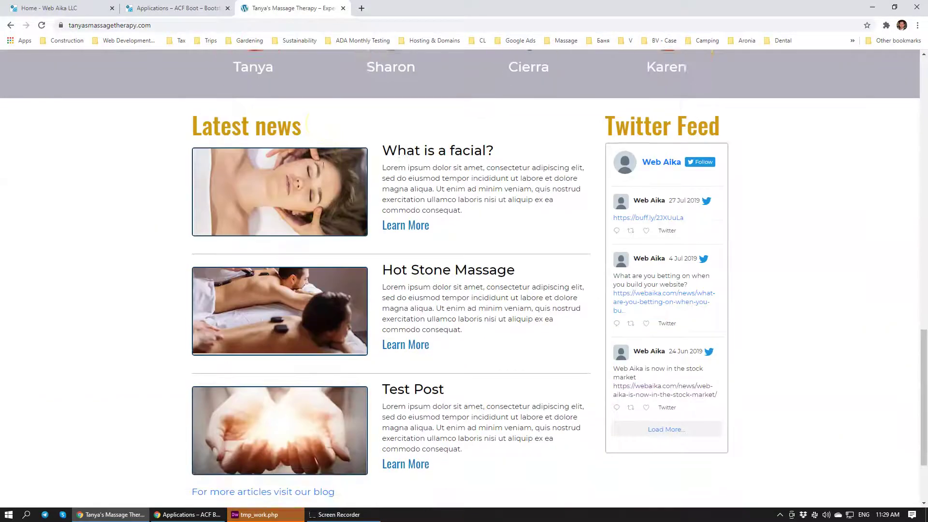
scroll(325, 168, "up", 20)
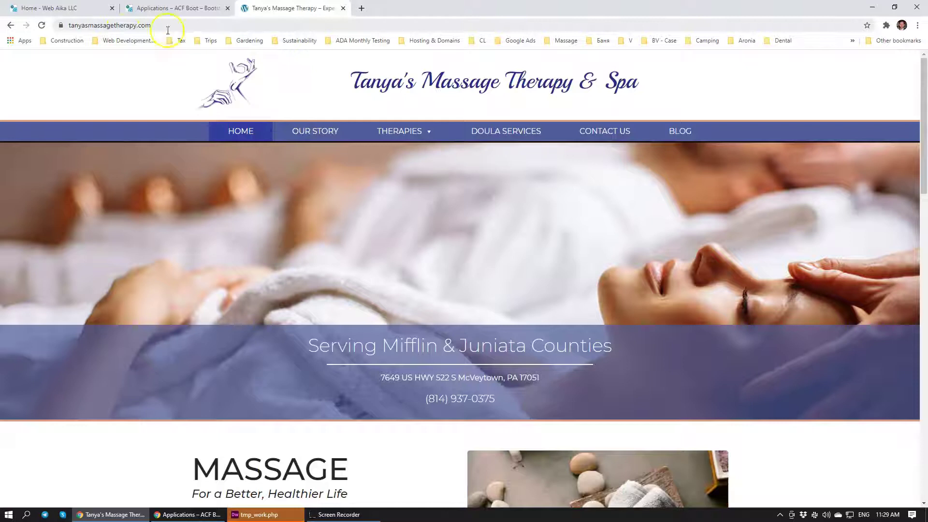
- Append /wp-admin to the site address to reach the WordPress login
left_click(184, 28)
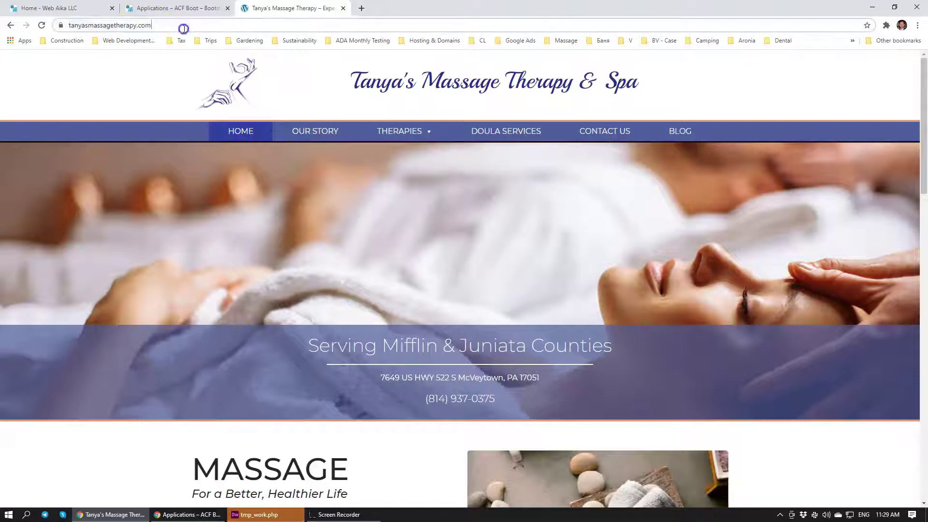
left_click(208, 26)
type("//")
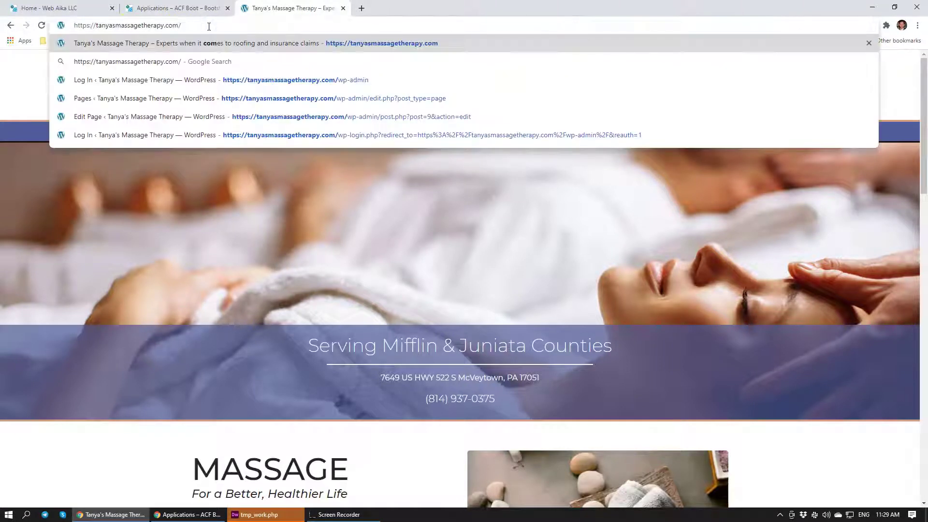
type("w")
key("Return")
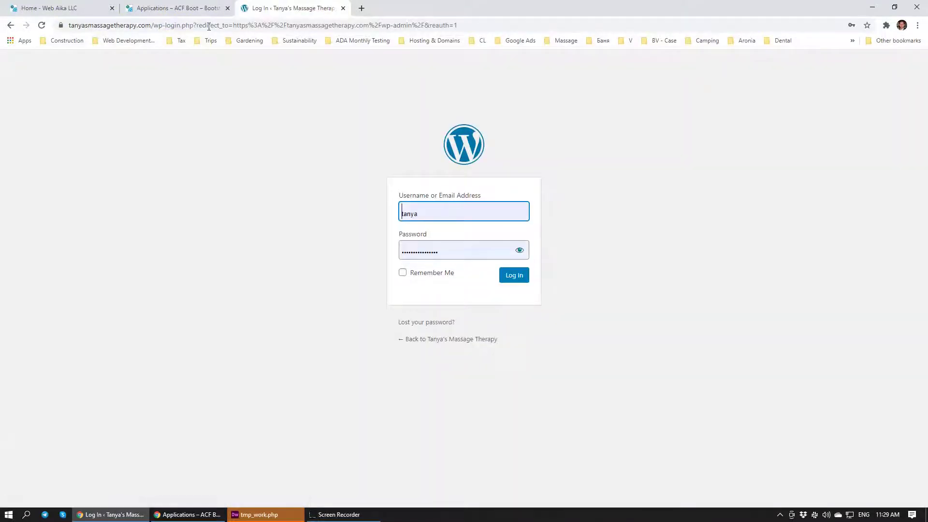
- Log in to WordPress admin and switch Dreamweaver's Files panel to the tanyasmassagetherapy.com site
left_click(514, 275)
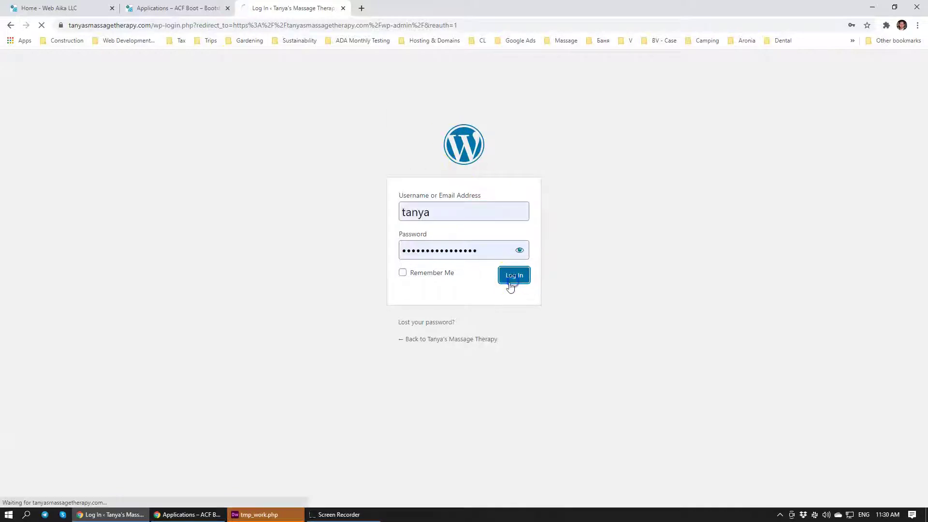
left_click(264, 514)
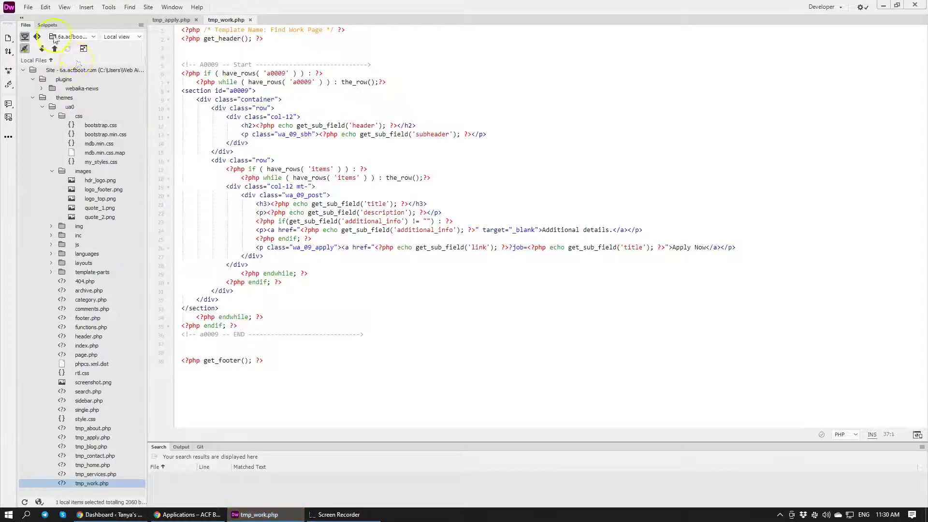
left_click(54, 40)
left_click(104, 326)
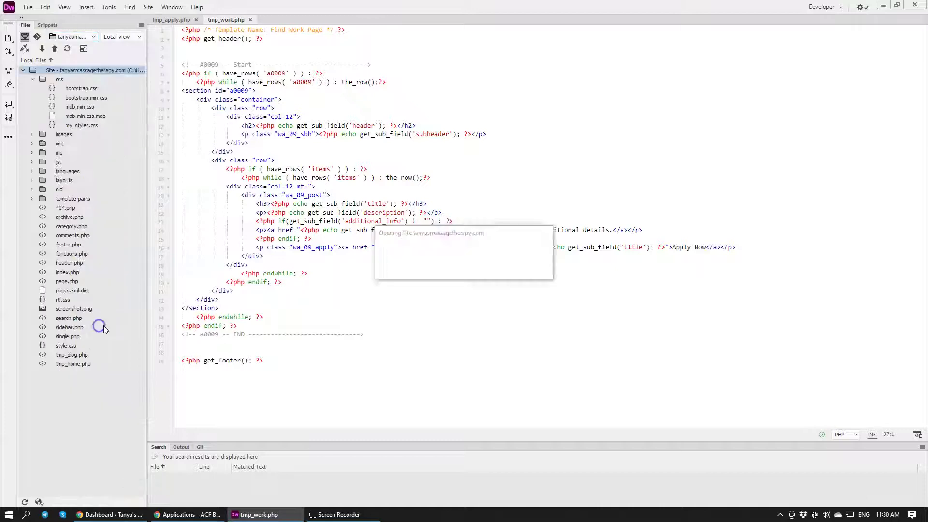
- Close the tmp_work.php and tmp_apply.php templates and open tmp_home.php for editing
left_click(251, 20)
left_click(196, 20)
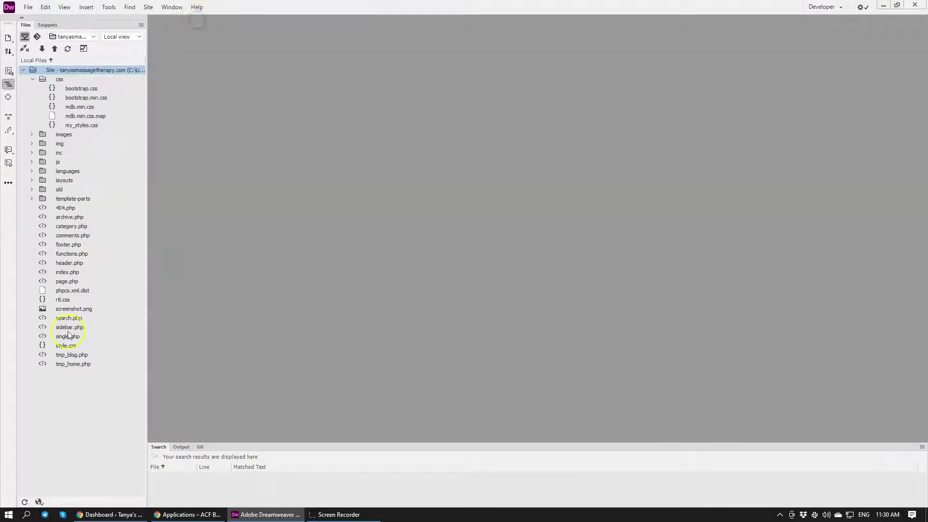
double_click(73, 365)
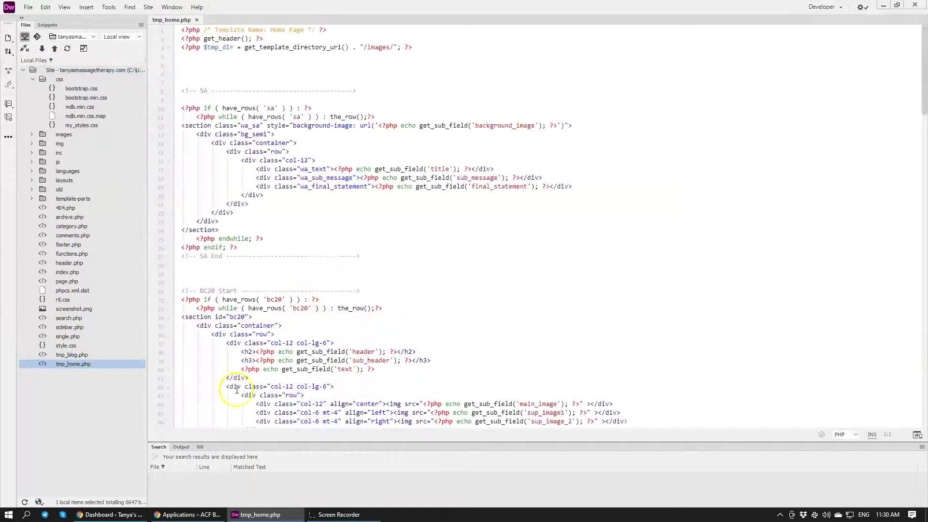
left_click(109, 514)
- Copy the tanyasmassagetherapy.com domain from the WordPress dashboard's address bar
left_click(184, 514)
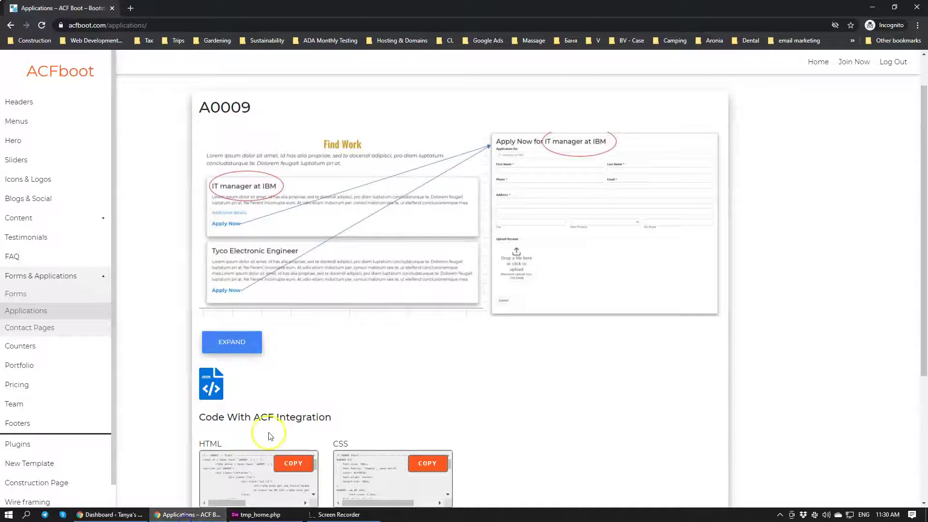
scroll(384, 259, "down", 4)
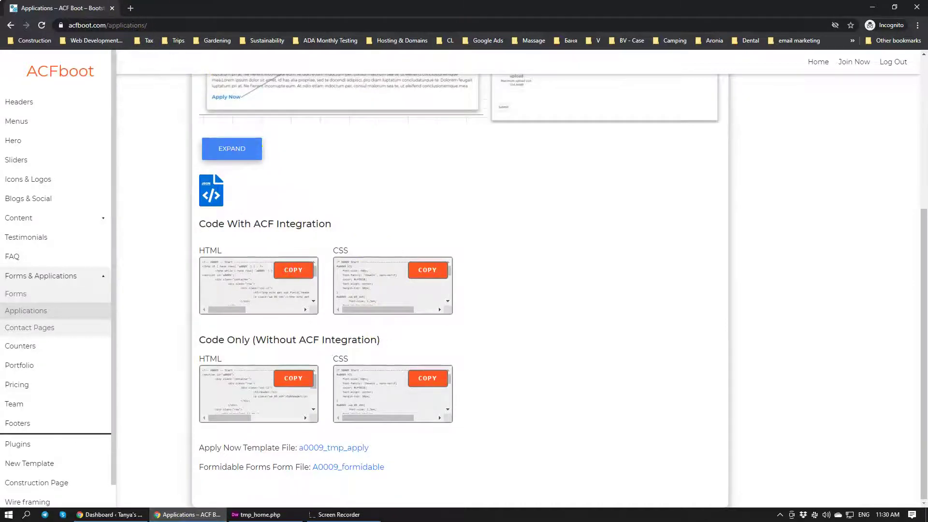
key("alt+Tab")
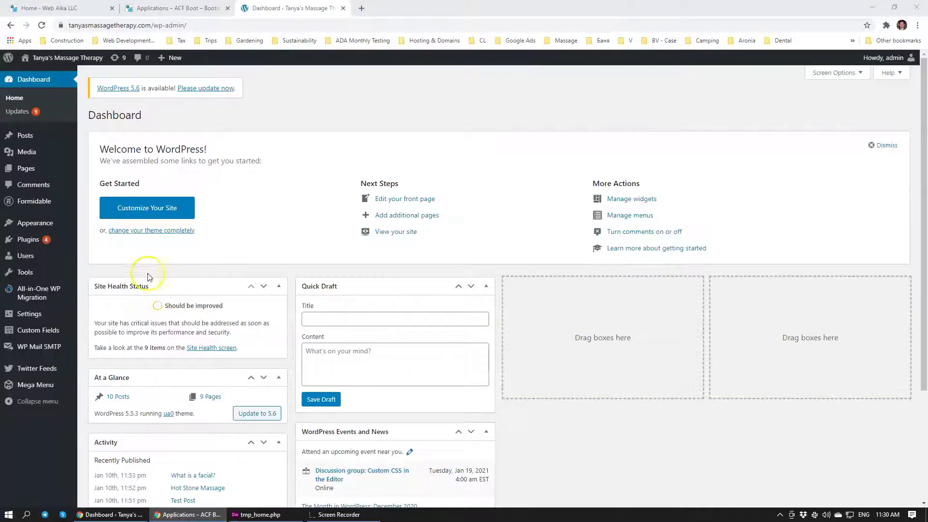
left_click(152, 26)
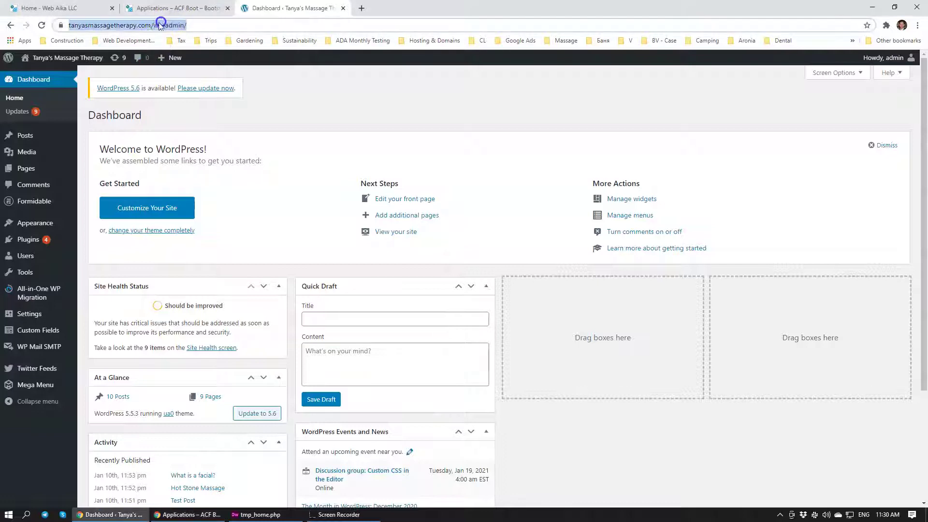
left_click(152, 25)
left_click_drag(174, 25, 80, 27)
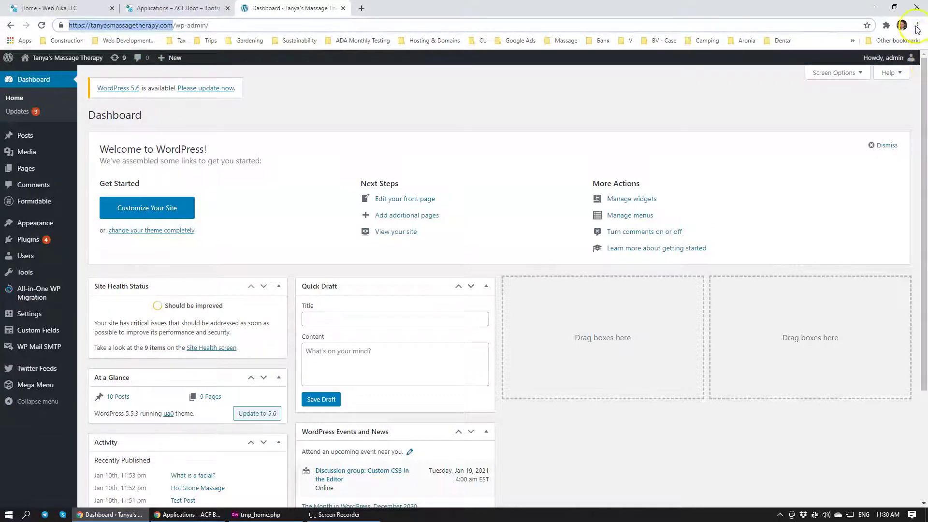
- Load tanyasmassagetherapy.com in a maximised incognito window and scroll through the home page
left_click(192, 515)
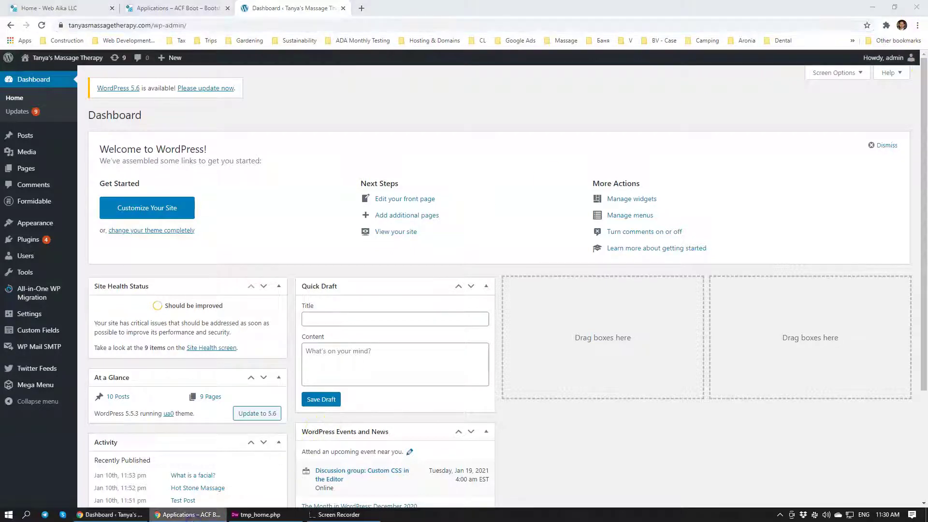
left_click(361, 8)
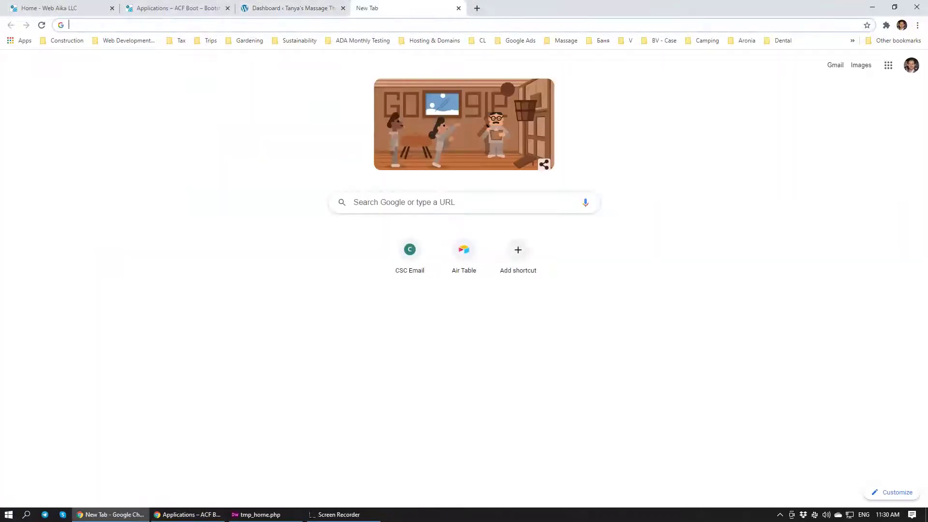
key("ctrl+shift+n")
left_click_drag(621, 276, 689, 6)
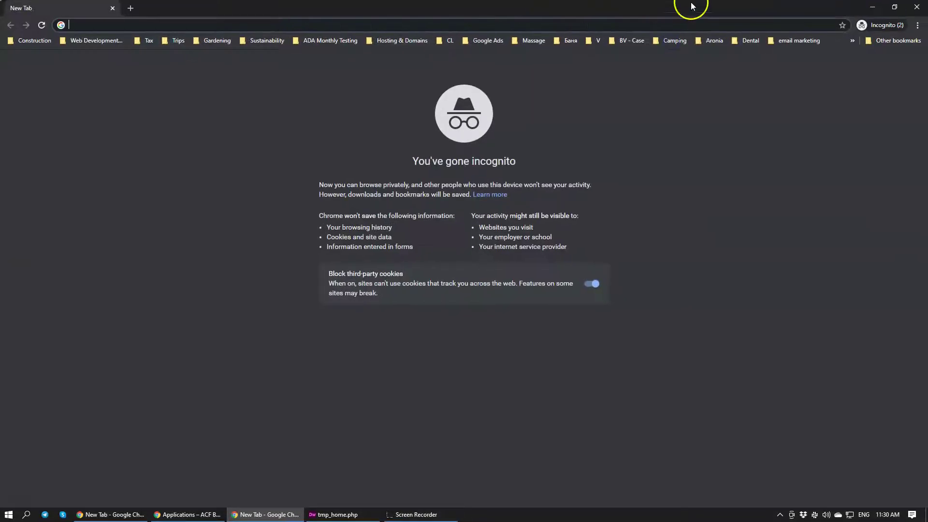
type("https://tanyasmassagetherapy.com")
key("Return")
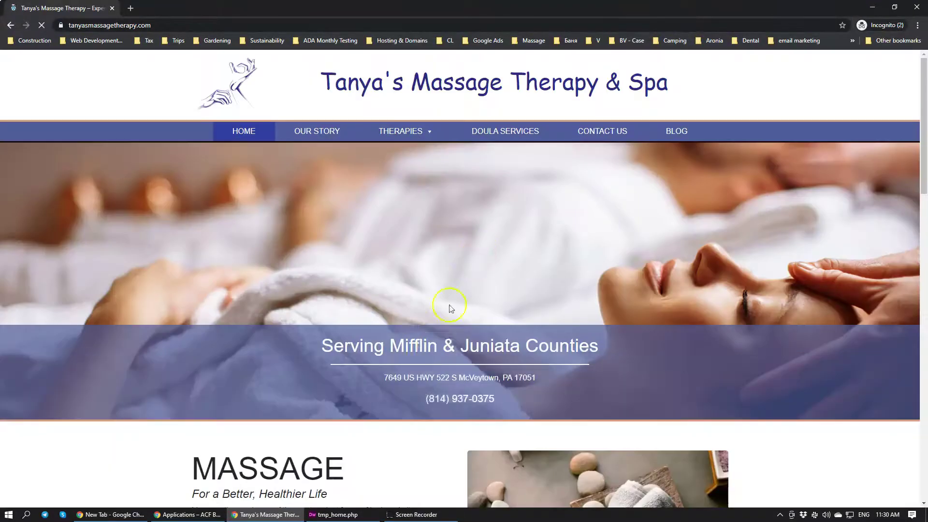
scroll(429, 356, "down", 15)
scroll(431, 355, "down", 1)
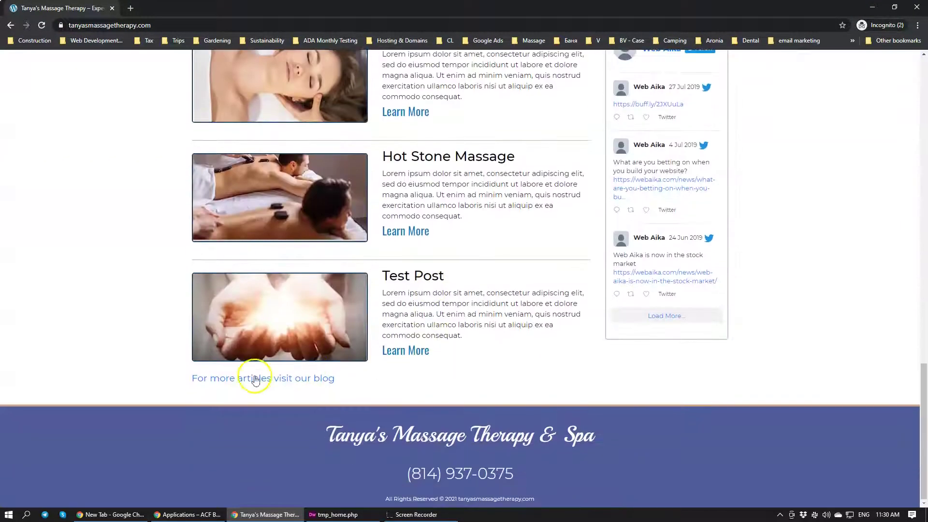
scroll(567, 234, "up", 3)
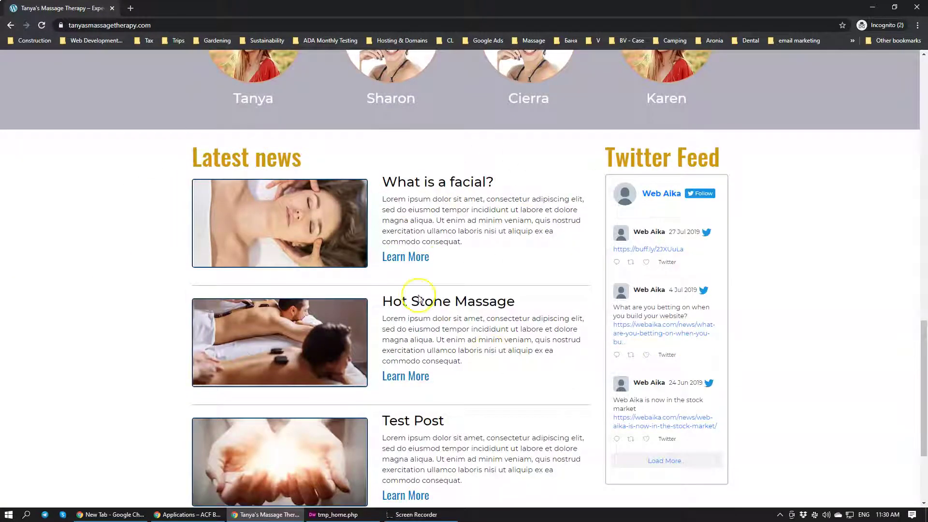
scroll(425, 302, "down", 3)
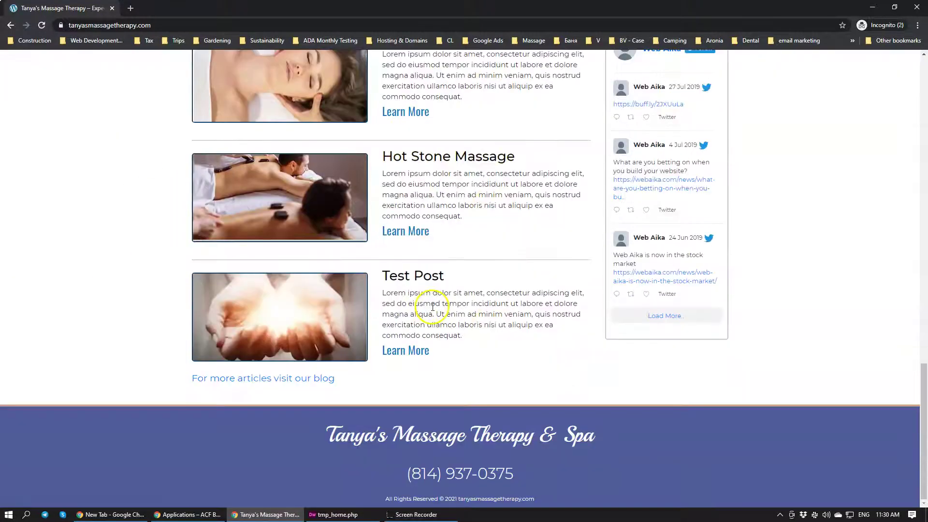
- Close the empty New Tab window
left_click(120, 514)
left_click(362, 514)
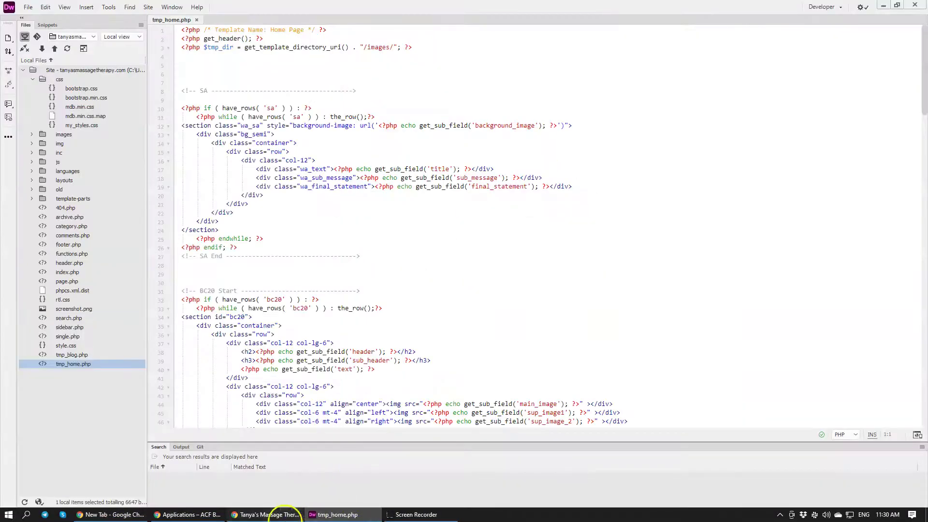
left_click(207, 514)
left_click(112, 514)
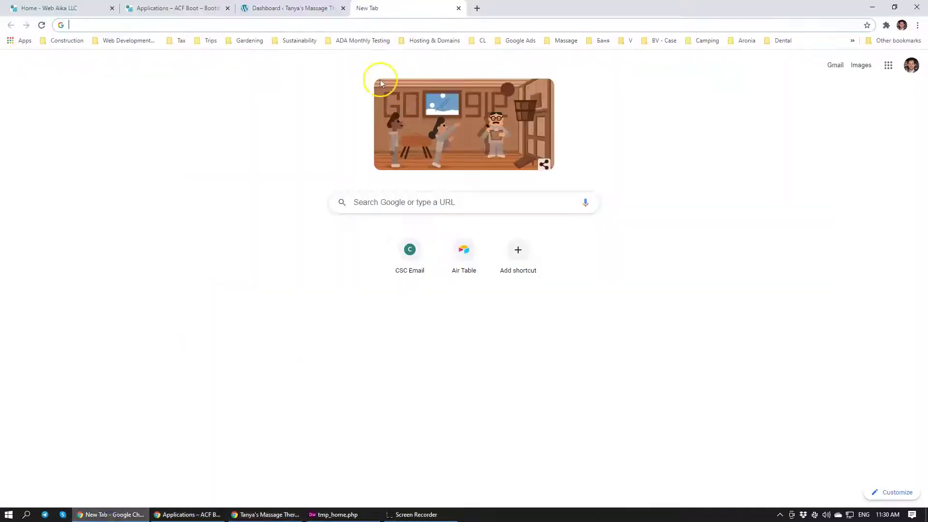
left_click(458, 8)
- Scroll through the tmp_home.php code in Dreamweaver, then maximise the ACFboot Applications window
left_click(322, 514)
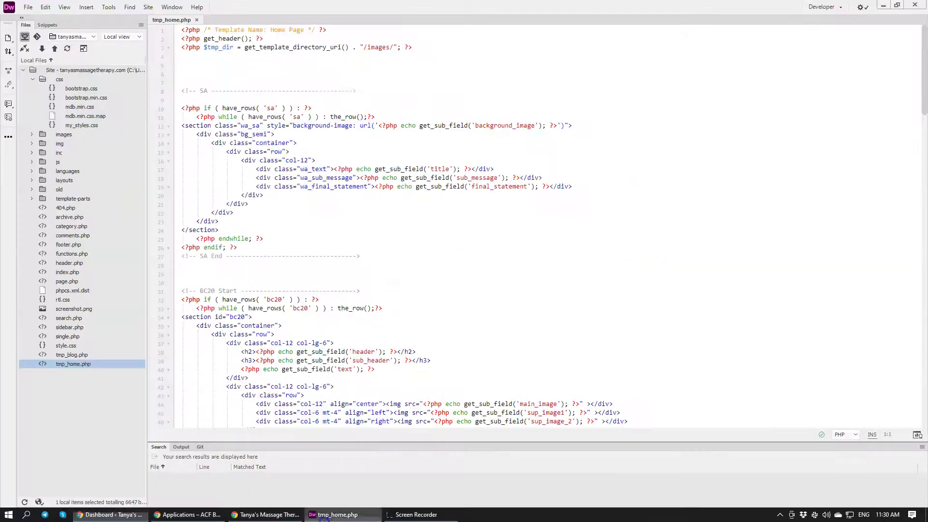
scroll(386, 352, "down", 20)
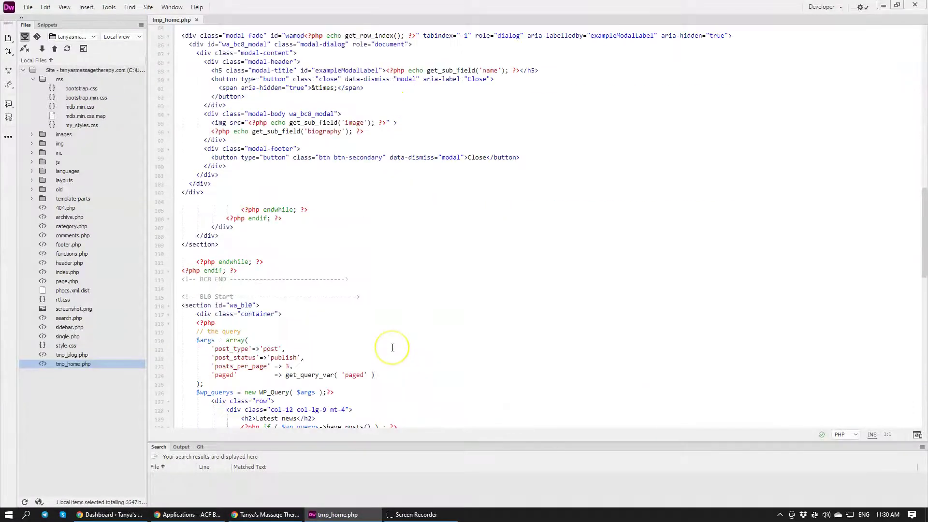
scroll(393, 348, "down", 6)
left_click(188, 514)
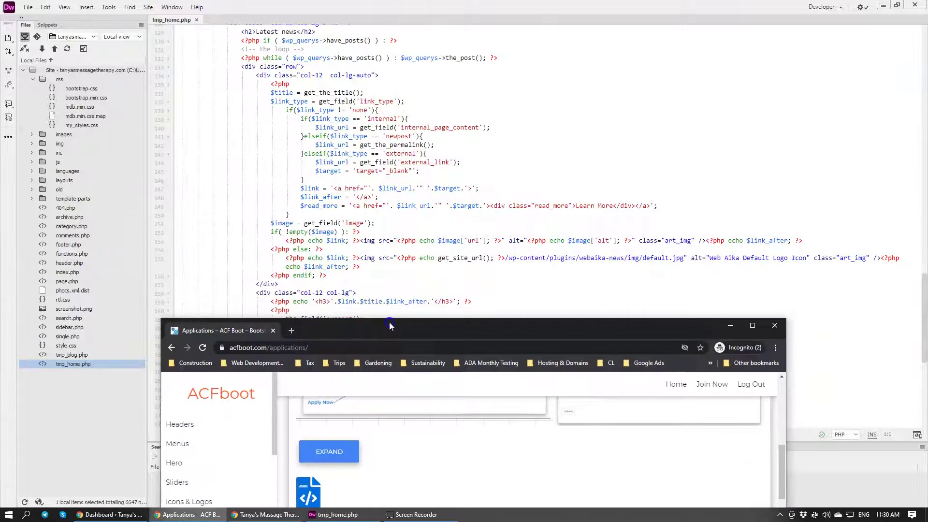
left_click_drag(386, 384, 493, 1)
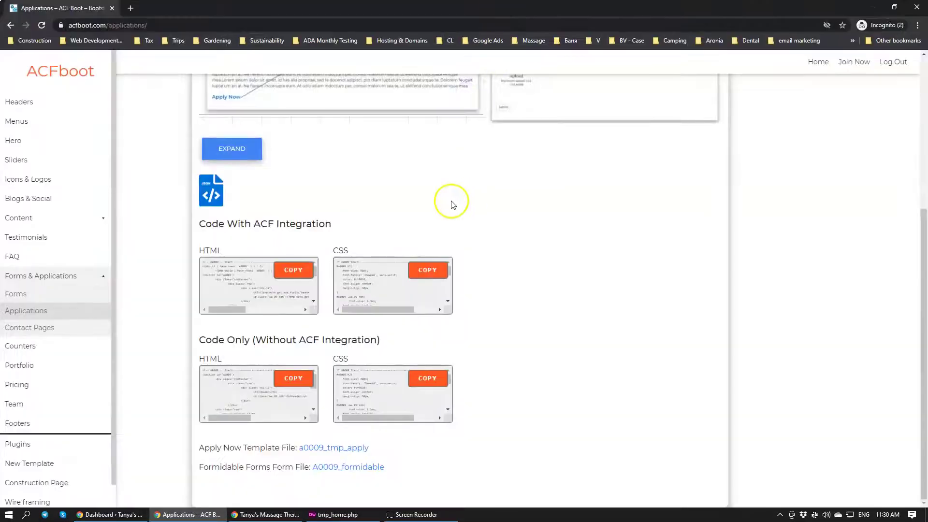
- Reload the ACFboot Applications page and expand A0009's code and file details
scroll(419, 244, "up", 4)
scroll(425, 245, "down", 4)
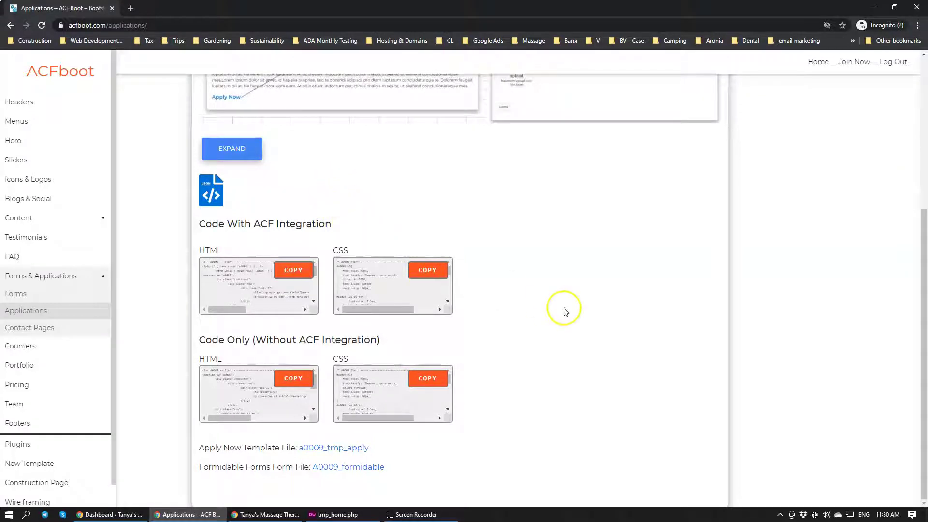
scroll(560, 305, "up", 3)
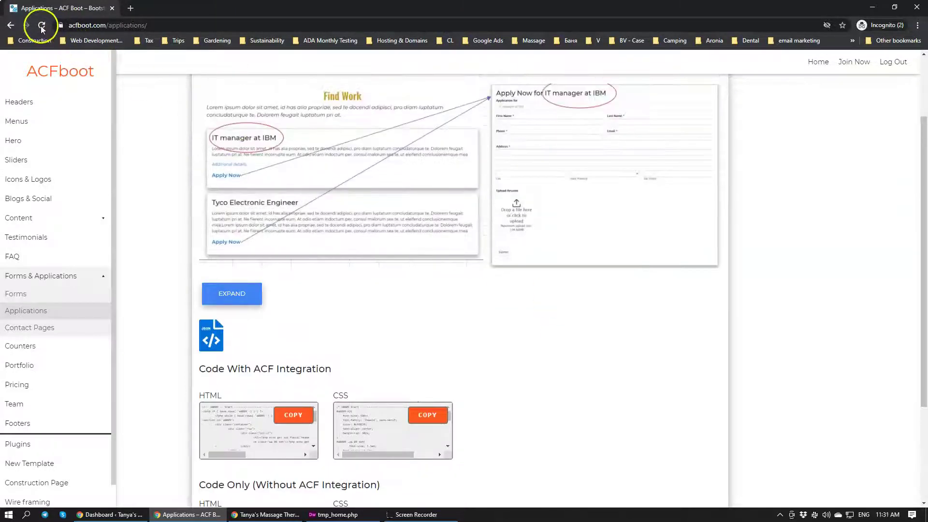
left_click(42, 25)
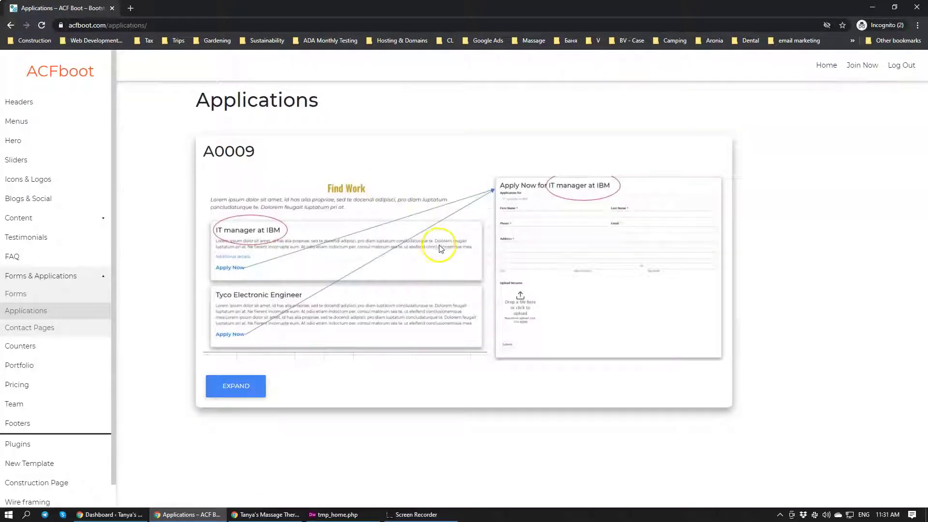
left_click(241, 386)
- Download the A0009 ACF fields zip and the A0009_formidable form file
scroll(319, 381, "down", 6)
scroll(320, 379, "down", 1)
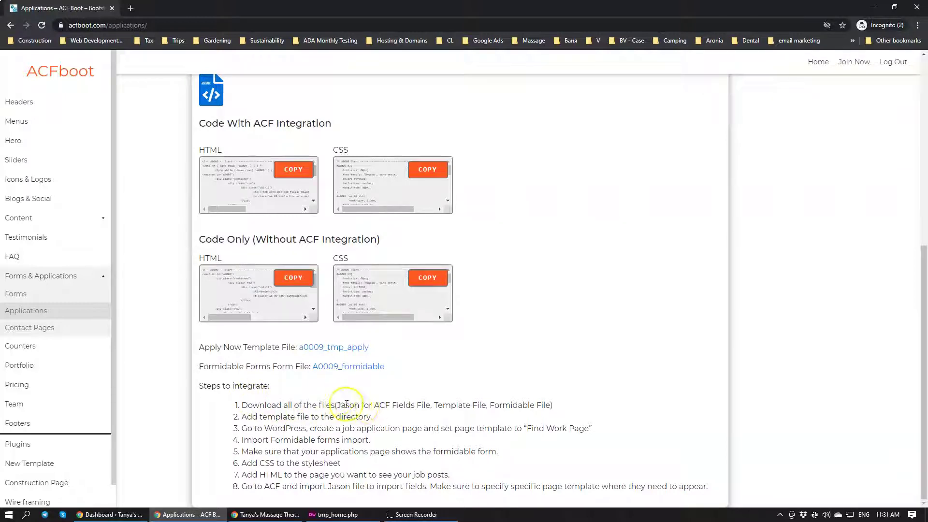
scroll(384, 384, "up", 4)
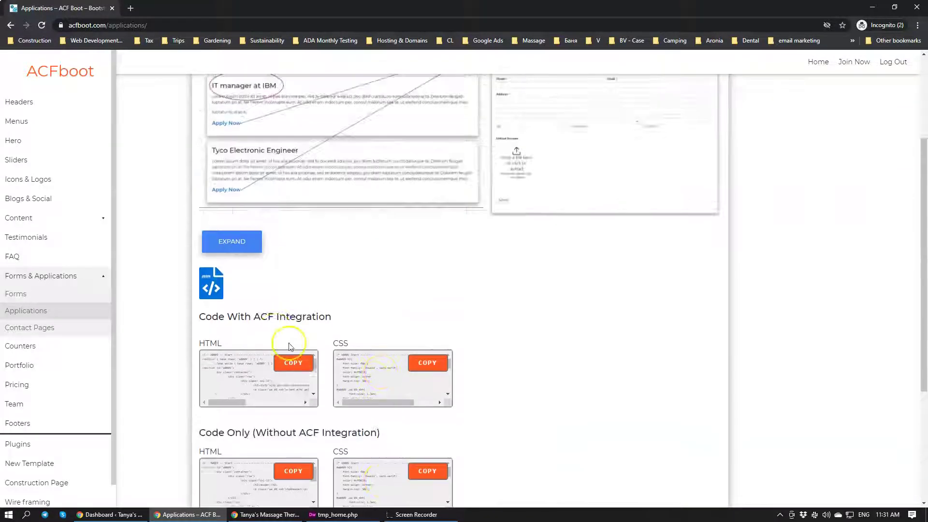
left_click(216, 285)
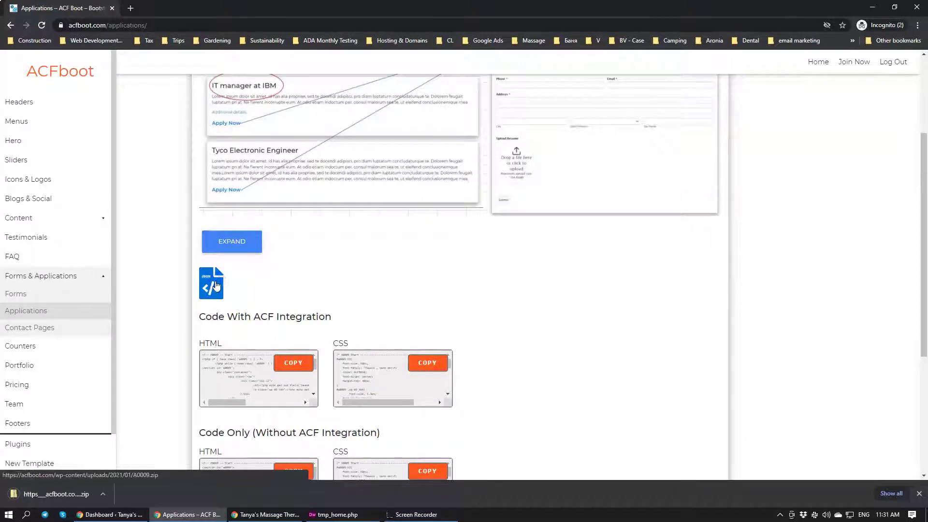
scroll(503, 319, "down", 5)
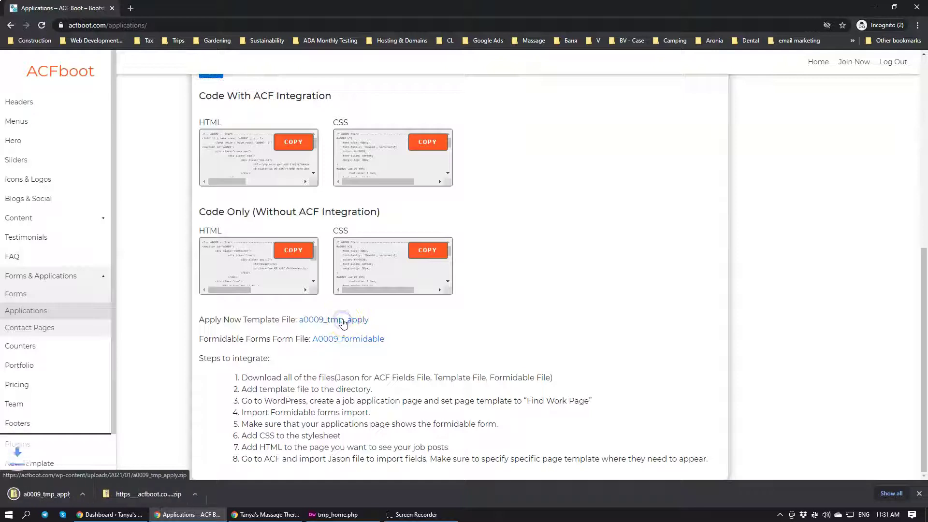
left_click(350, 344)
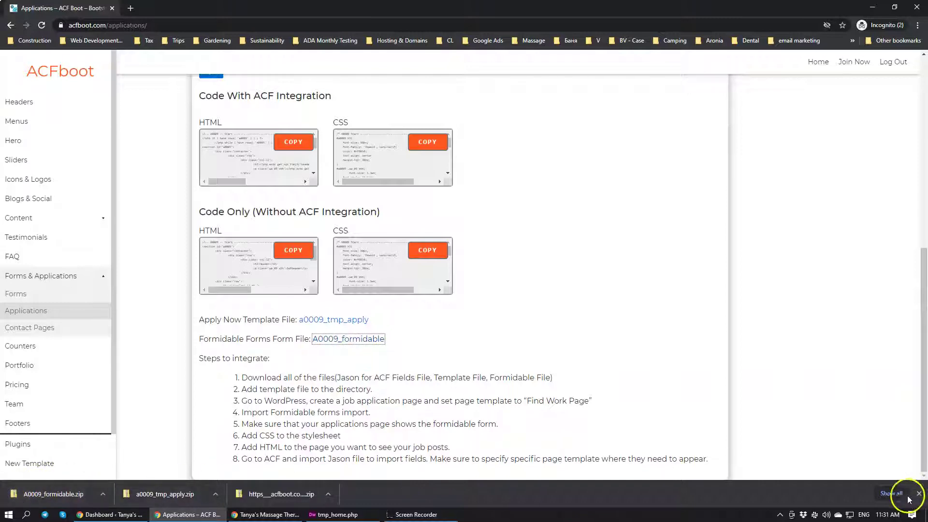
- Open the Downloads folder holding the downloaded zips from Chrome's downloads list
left_click(891, 493)
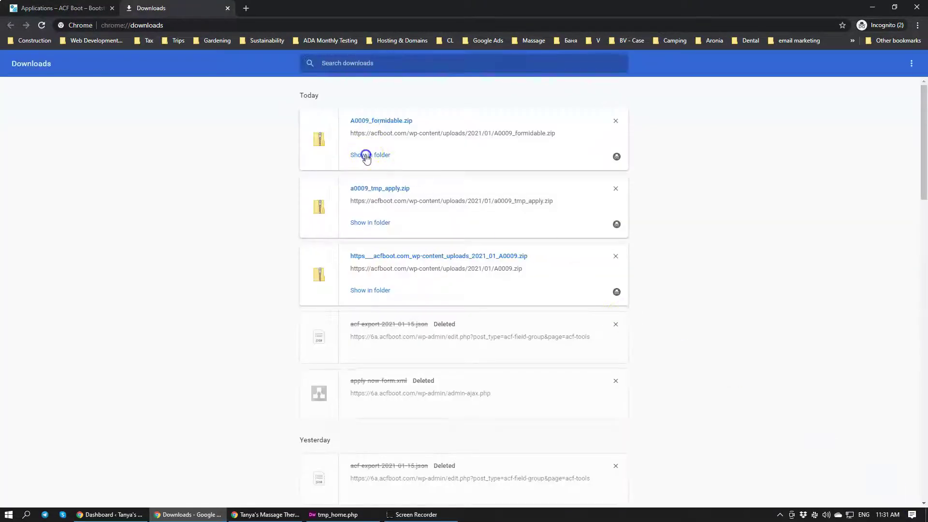
left_click(365, 155)
left_click(227, 8)
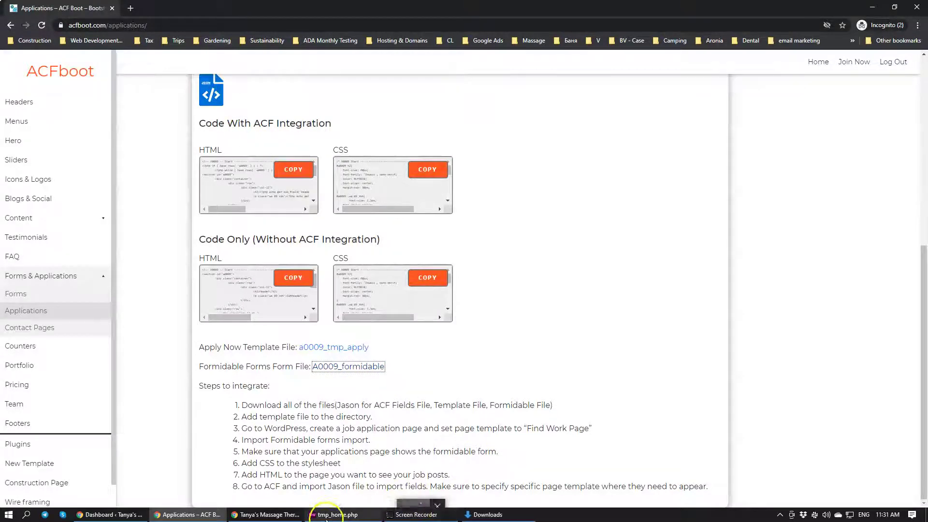
left_click(485, 514)
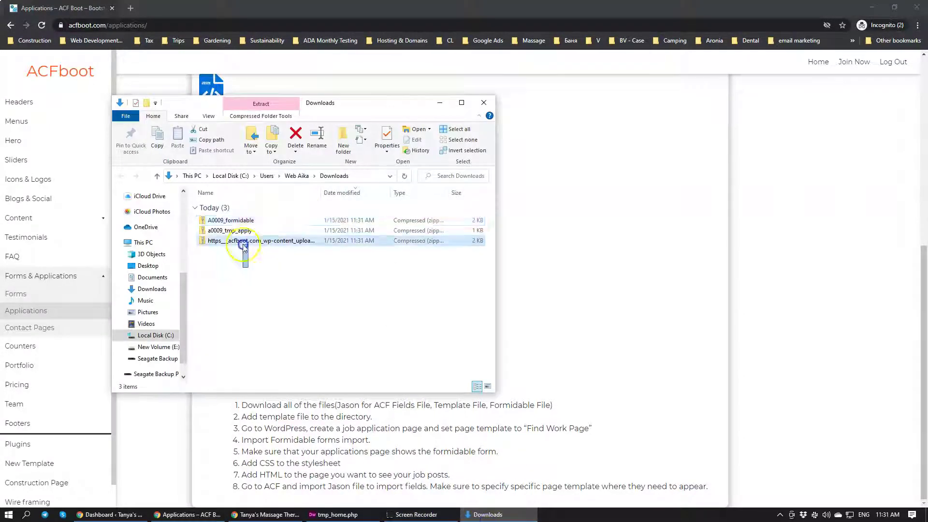
- Extract the a0009_tmp_apply zip and check the extracted folder's contents
left_click(255, 240, "shift")
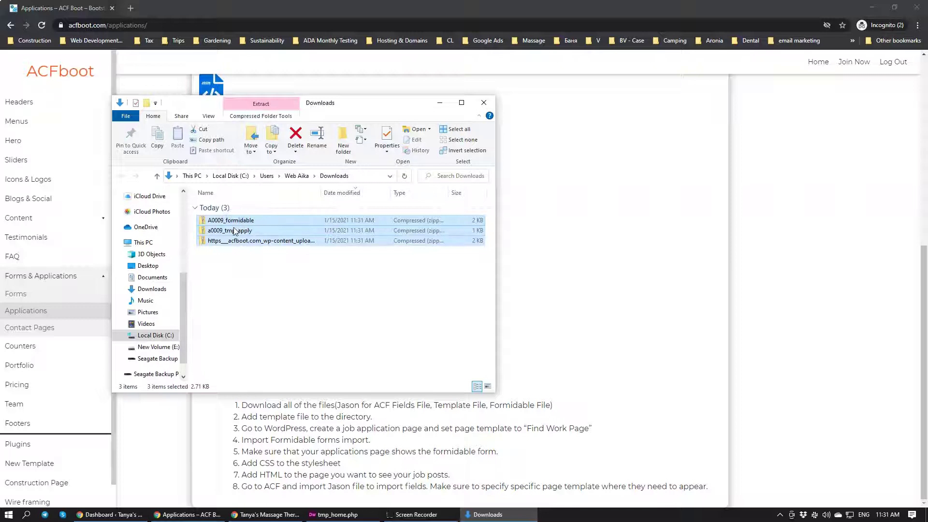
right_click(235, 231)
left_click(273, 336)
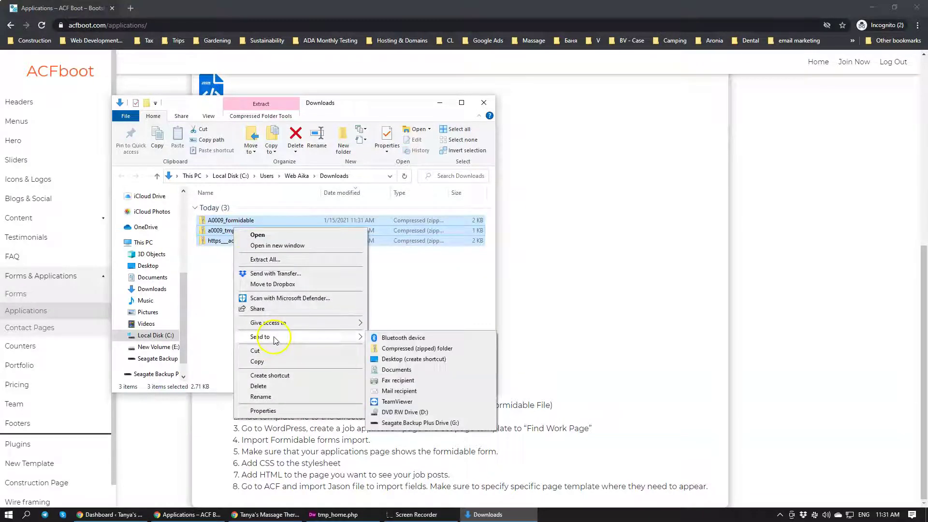
left_click(266, 260)
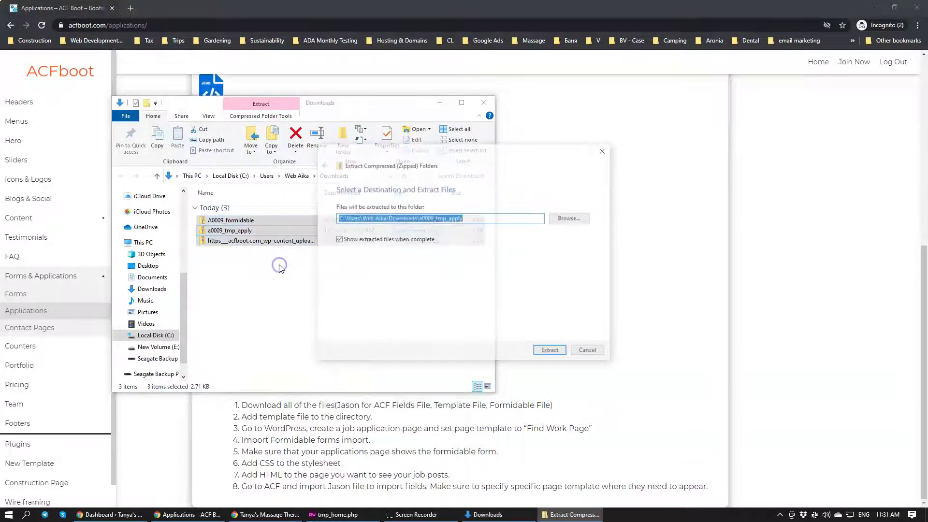
left_click(559, 351)
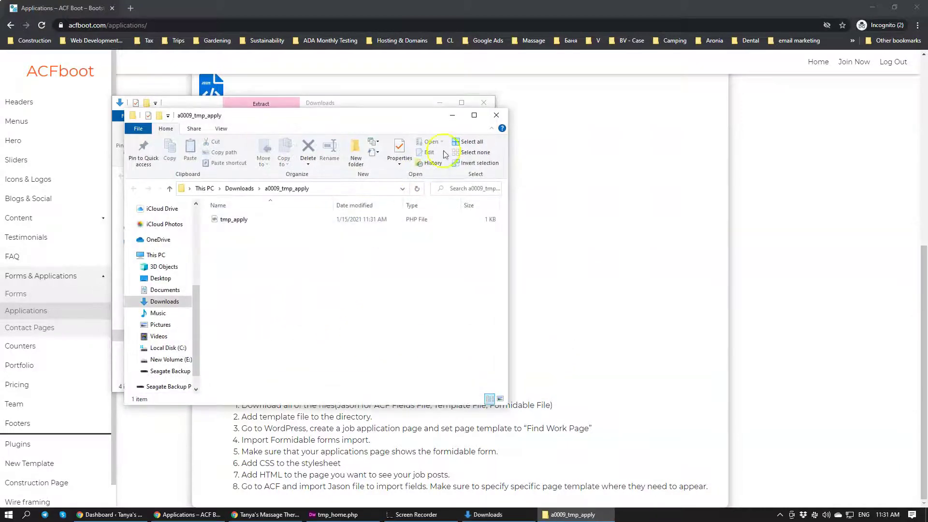
left_click(504, 116)
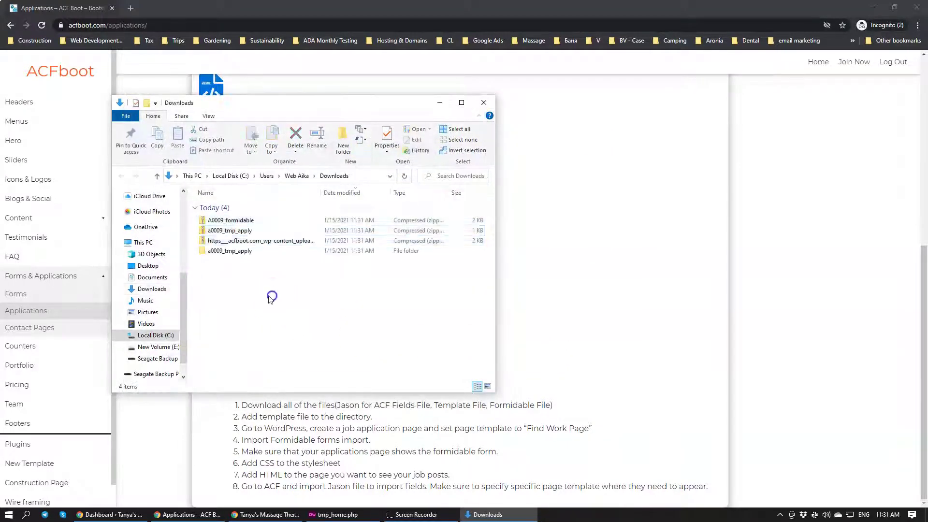
left_click(247, 252)
double_click(247, 252)
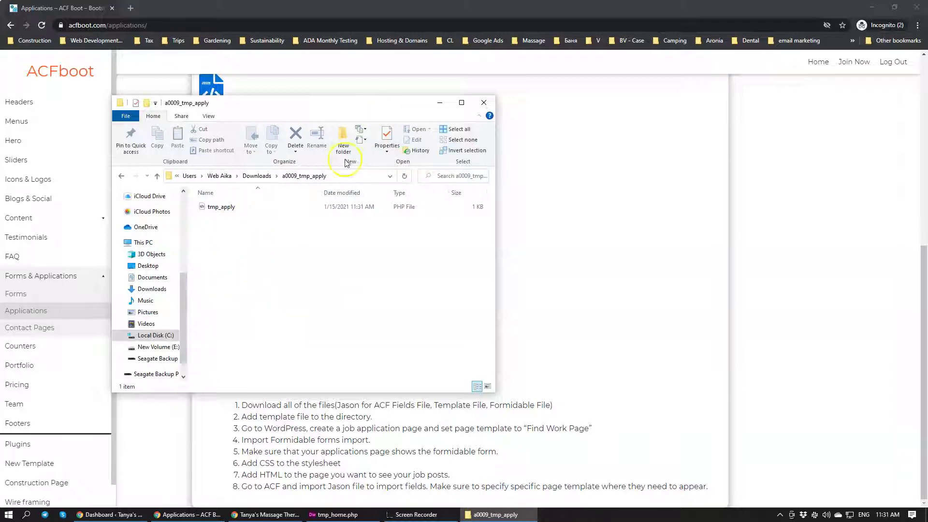
key("alt+Left")
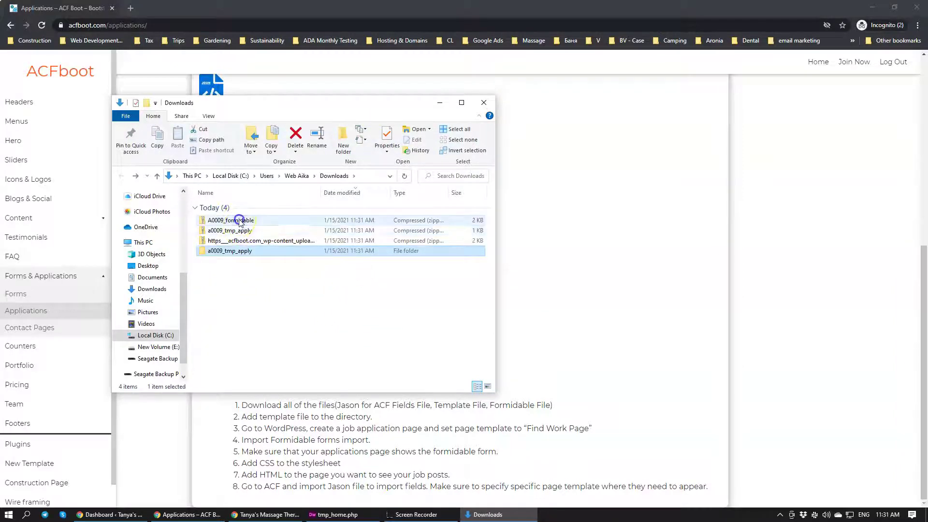
- Extract the A0009_formidable zip into Downloads
left_click(239, 220)
right_click(239, 221)
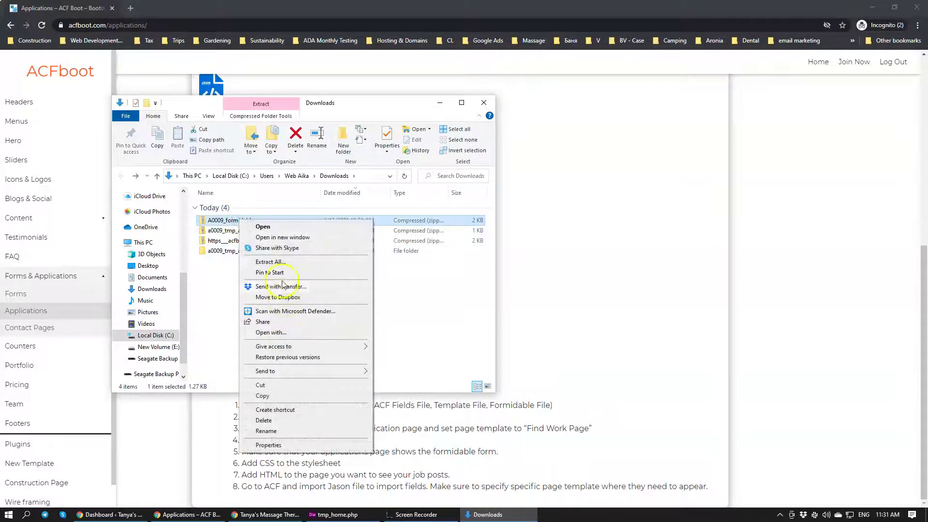
left_click(286, 261)
left_click(556, 350)
left_click(509, 128)
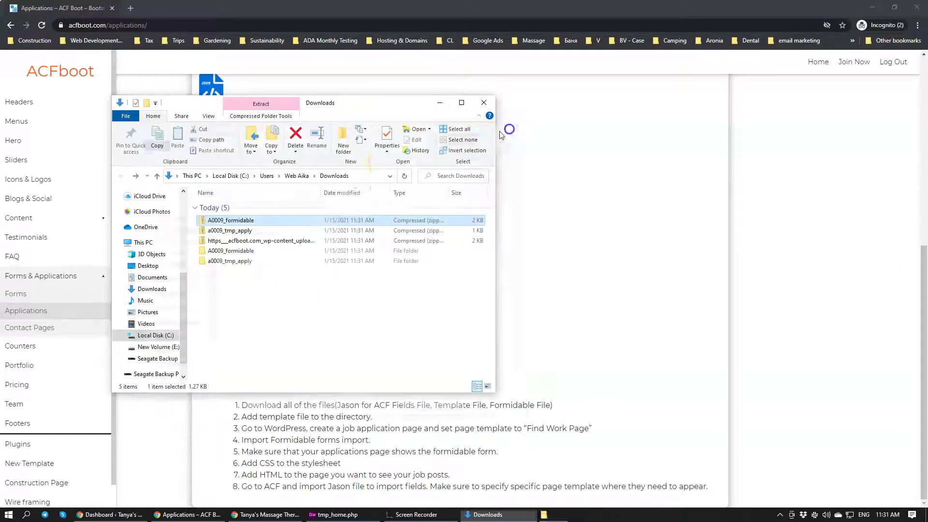
- Extract the acfboot.com zip, then delete all three zip files
left_click(249, 241)
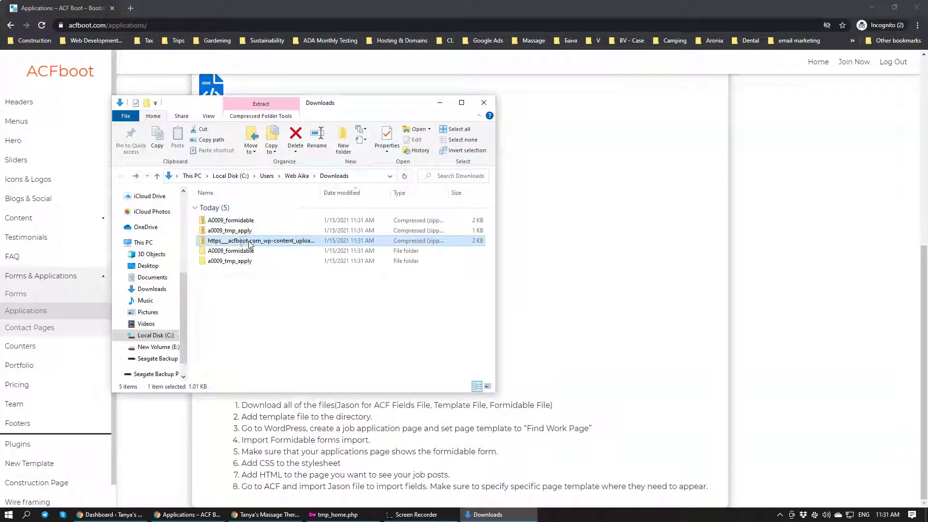
left_click(297, 323)
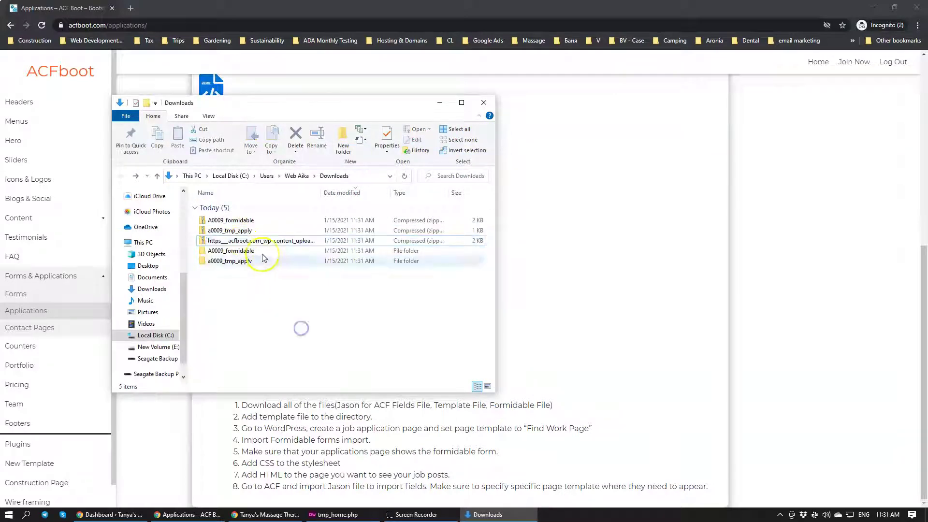
left_click(261, 240)
right_click(261, 241)
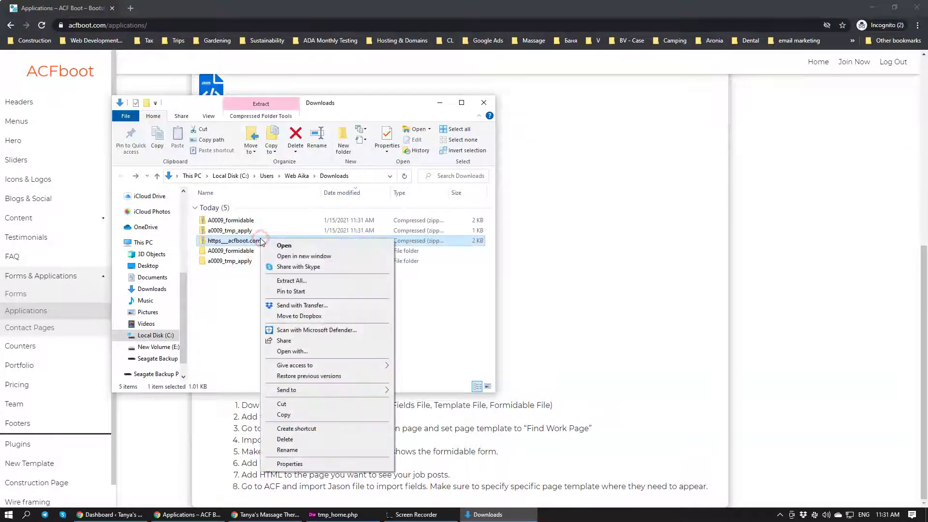
left_click(299, 281)
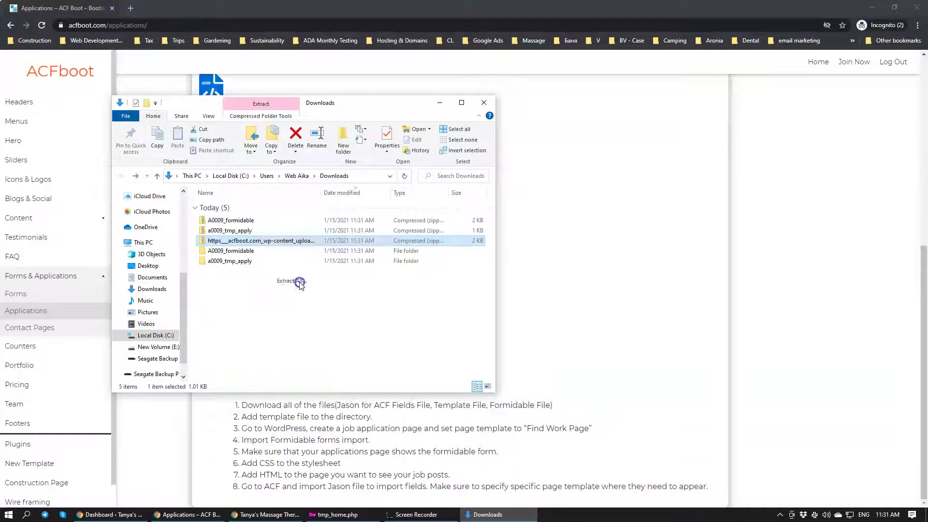
left_click(550, 351)
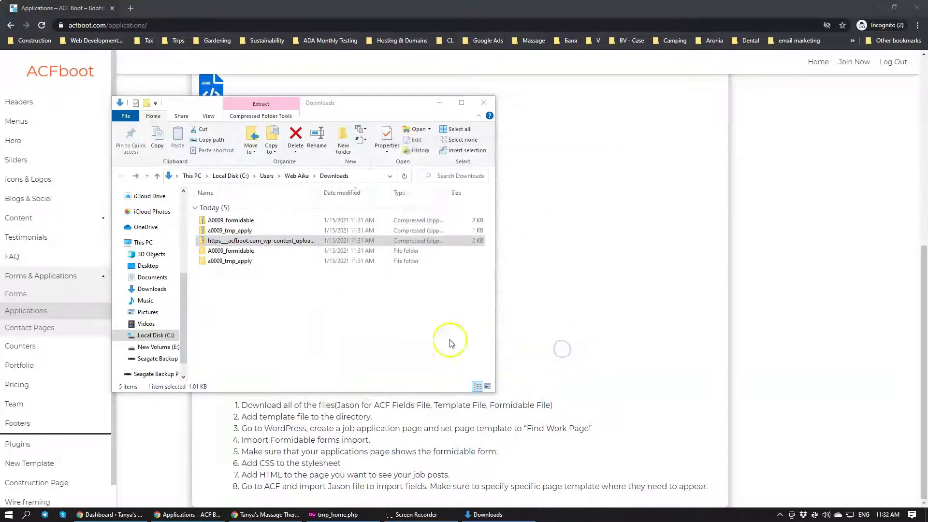
left_click(522, 140)
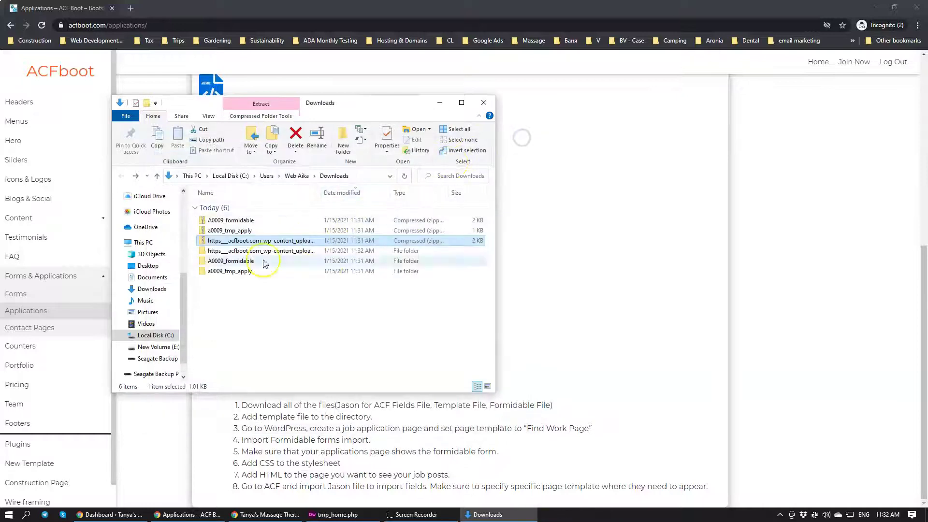
left_click_drag(338, 245, 233, 222)
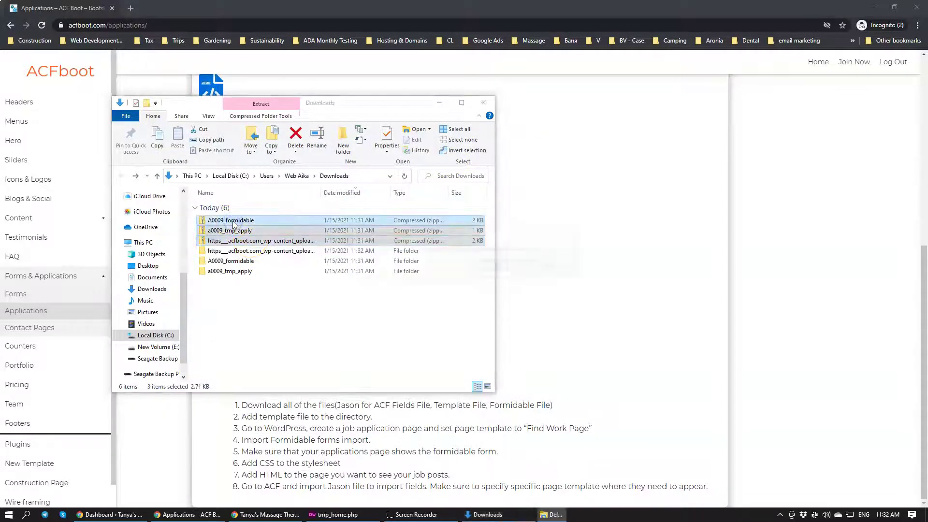
key("Delete")
- Move the A0009 file, A0009_formidable XML and tmp_apply PHP up into Downloads
double_click(233, 220)
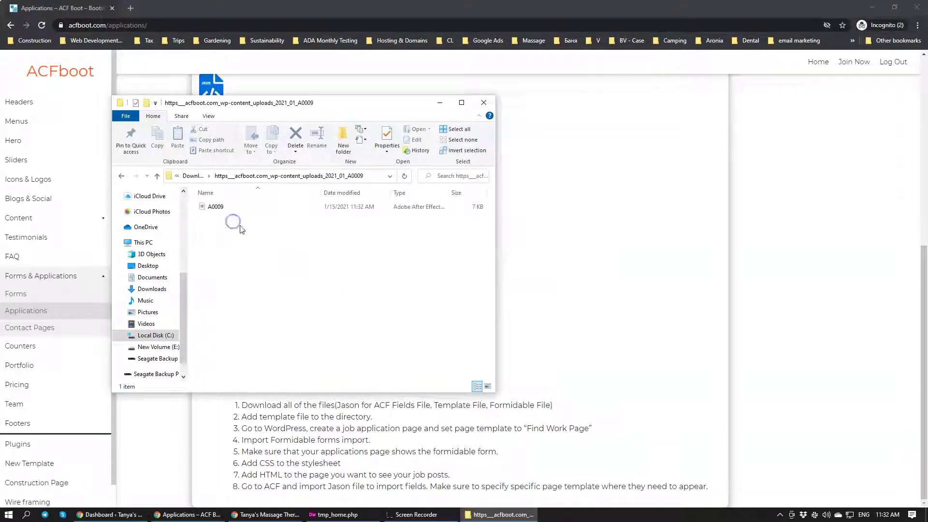
left_click(224, 207)
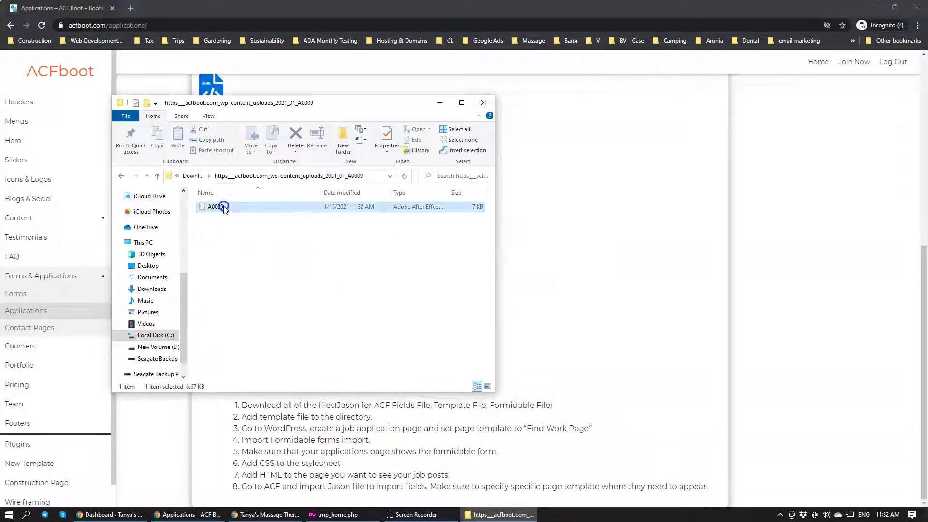
left_click(198, 179)
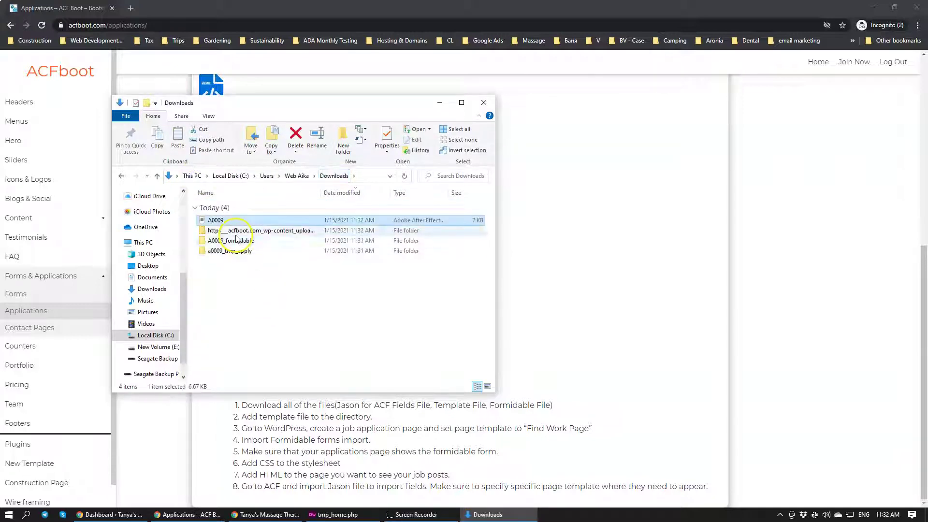
left_click(234, 241)
double_click(234, 241)
left_click(208, 207)
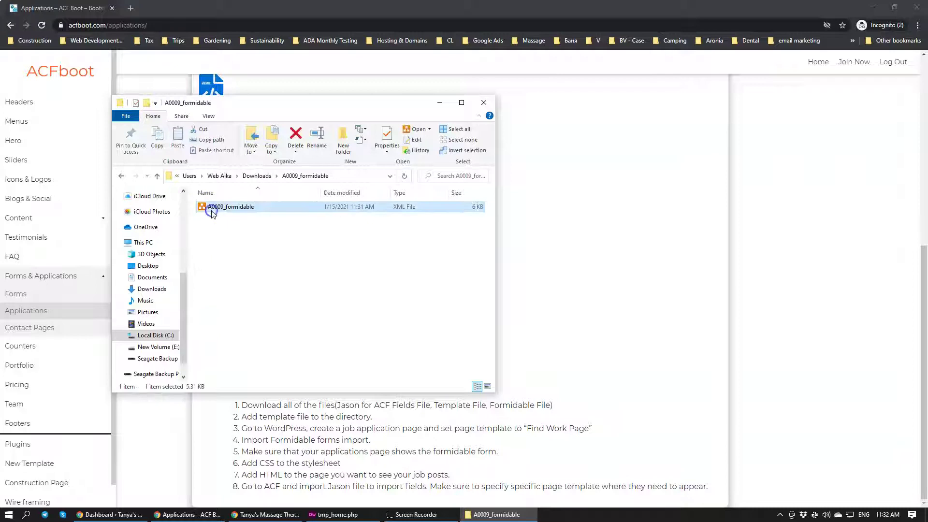
left_click(245, 177)
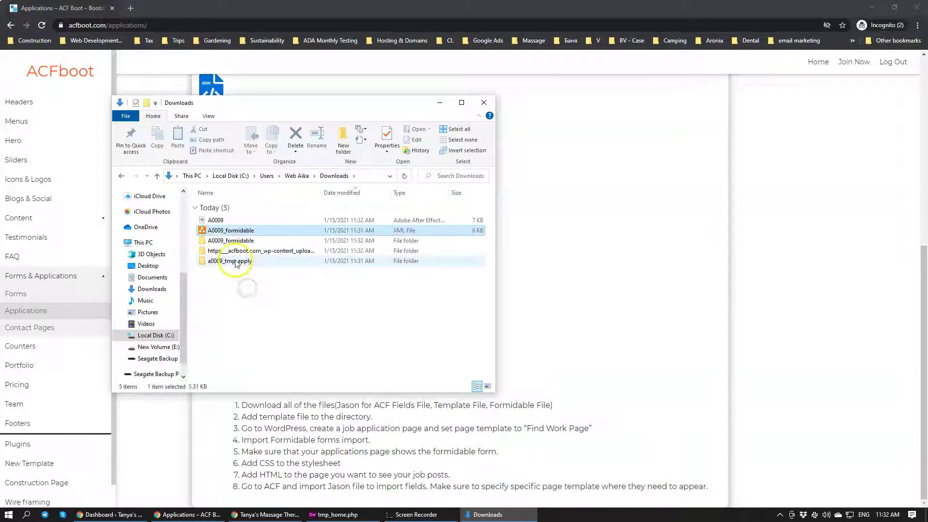
left_click(234, 262)
double_click(234, 262)
left_click(226, 209)
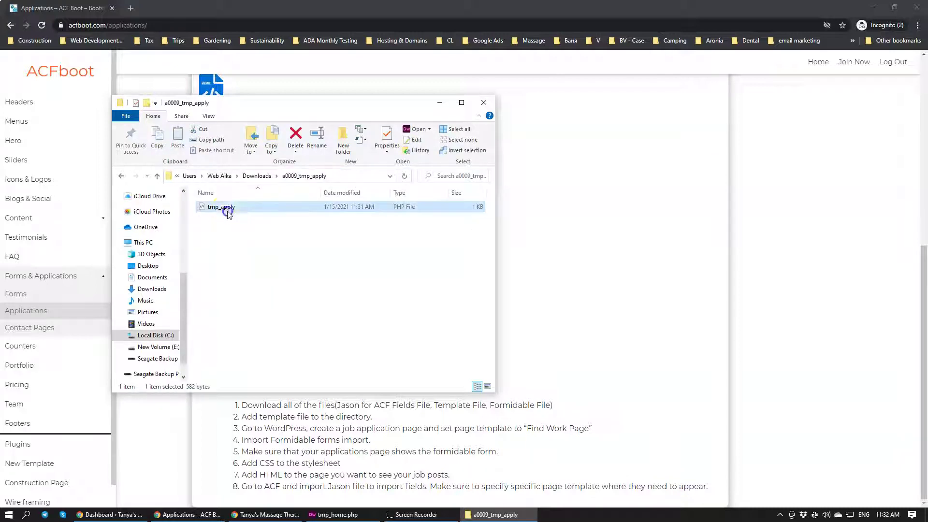
left_click(256, 176)
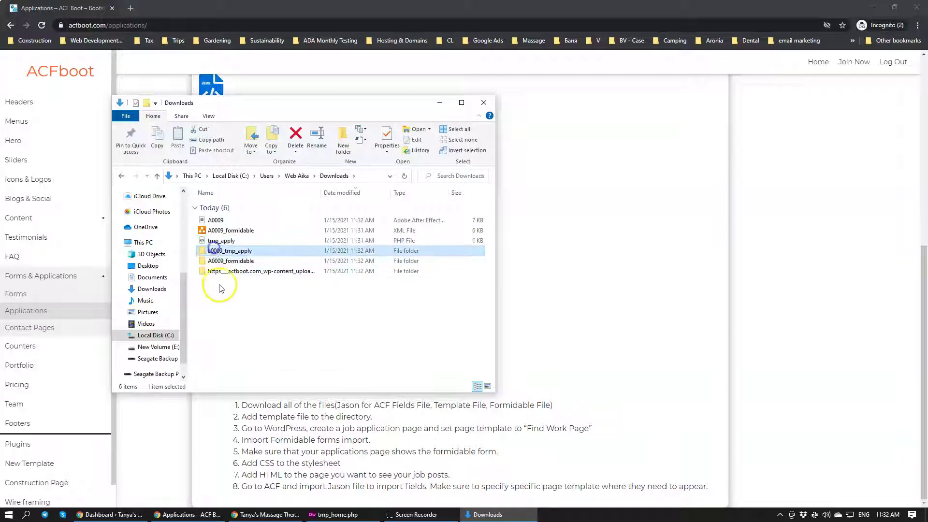
- Delete the three empty extracted folders and move the Downloads window aside
left_click(230, 273, "shift")
key("Delete")
key("Return")
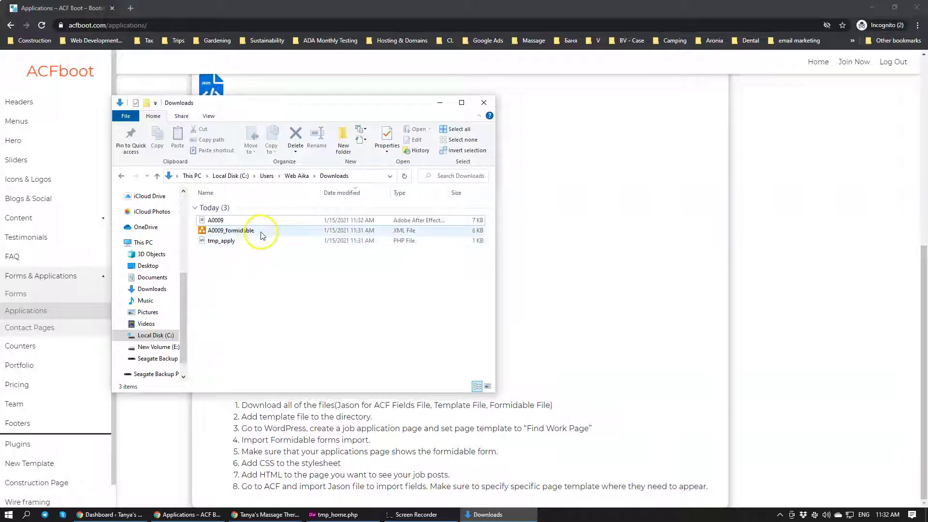
left_click(246, 240)
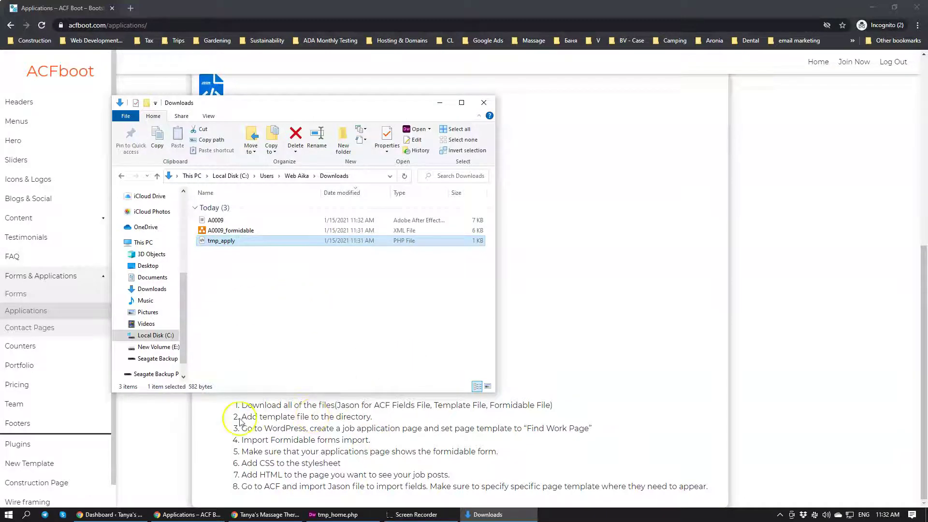
left_click_drag(321, 104, 638, 90)
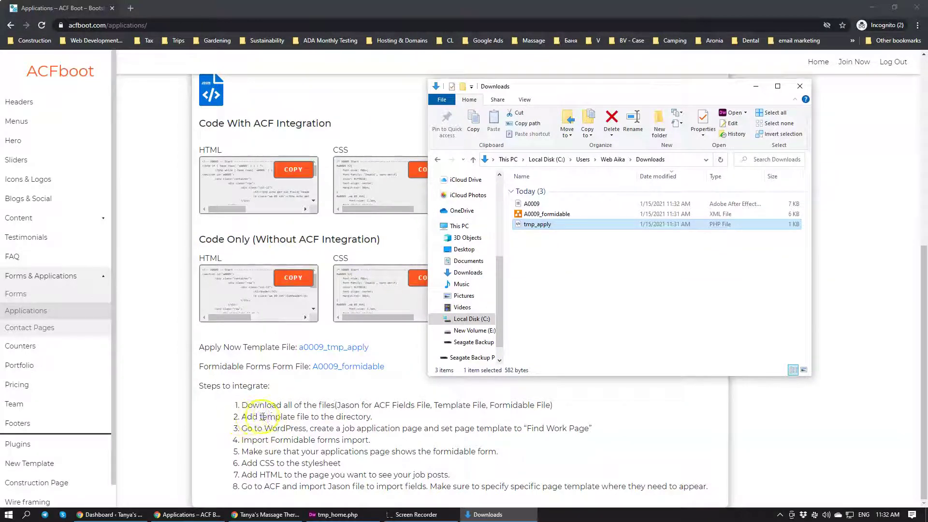
- Drag tmp_apply.php from Downloads into the tanyasmassagetherapy.com theme files in Dreamweaver
left_click(531, 271)
left_click(556, 225)
left_click_drag(555, 225, 386, 502)
left_click_drag(325, 516, 156, 256)
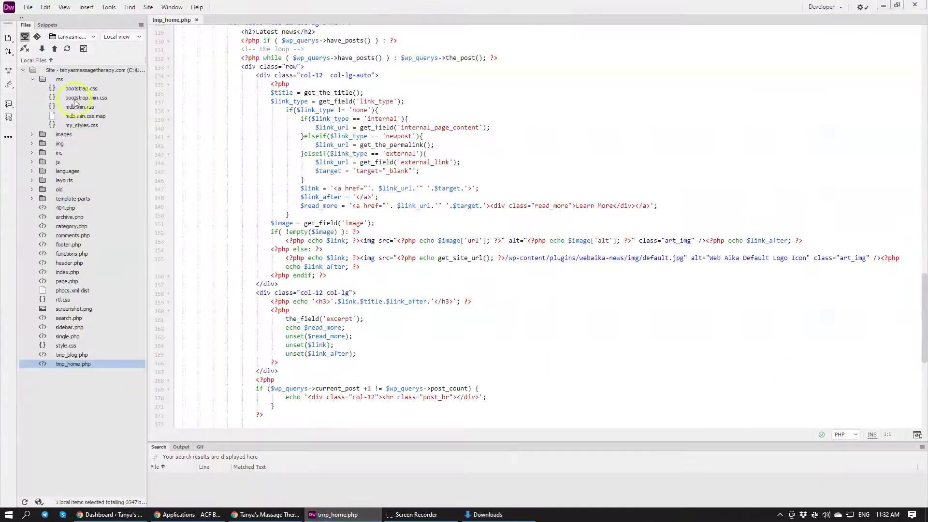
left_click_drag(67, 83, 58, 70)
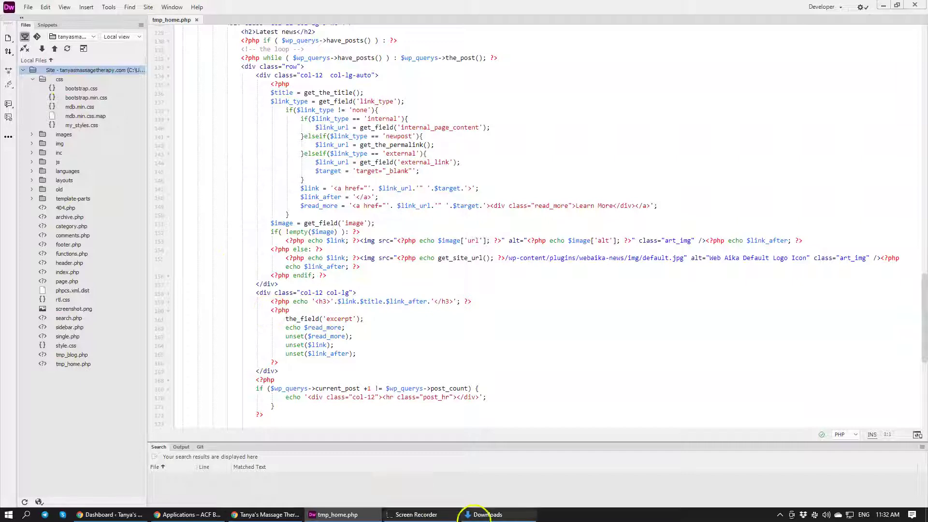
left_click(479, 514)
left_click_drag(537, 227, 55, 367)
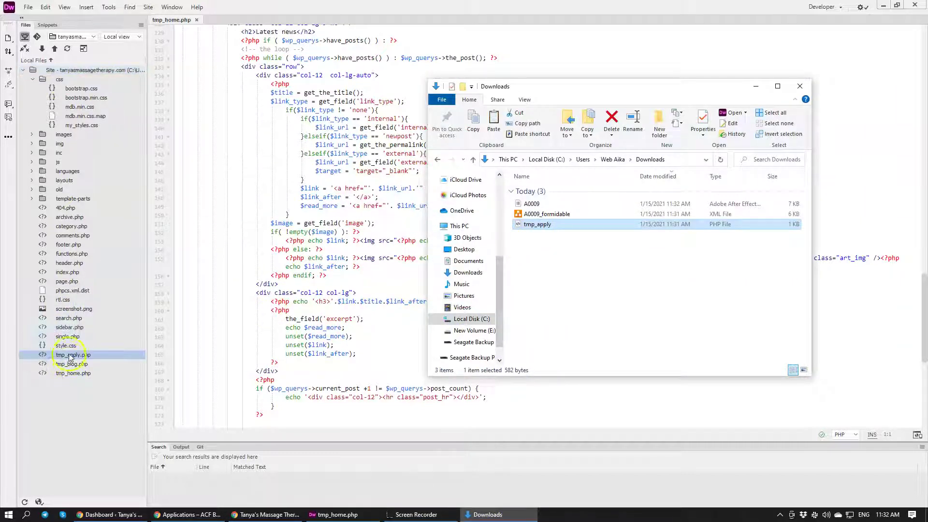
- Review tmp_apply.php's Apply Page template code, then return to the ACFboot Applications page
double_click(66, 355)
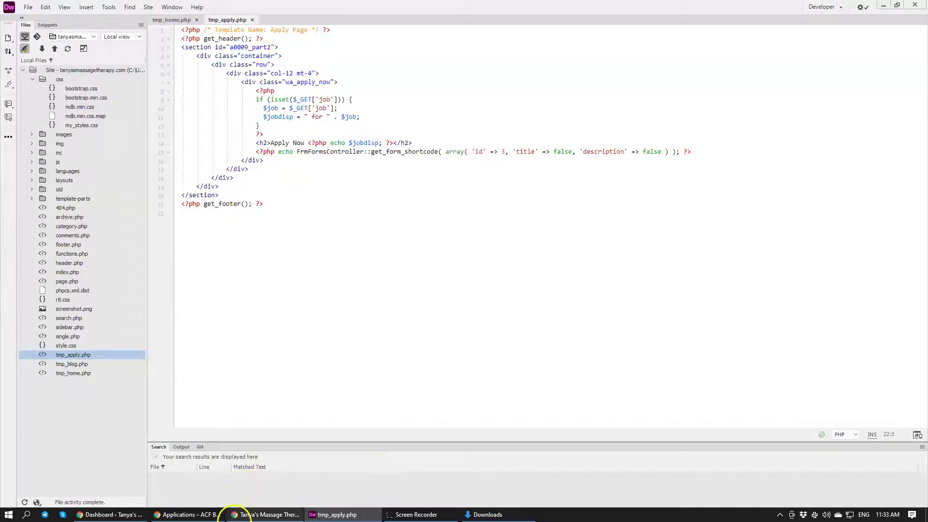
left_click(247, 514)
left_click(193, 514)
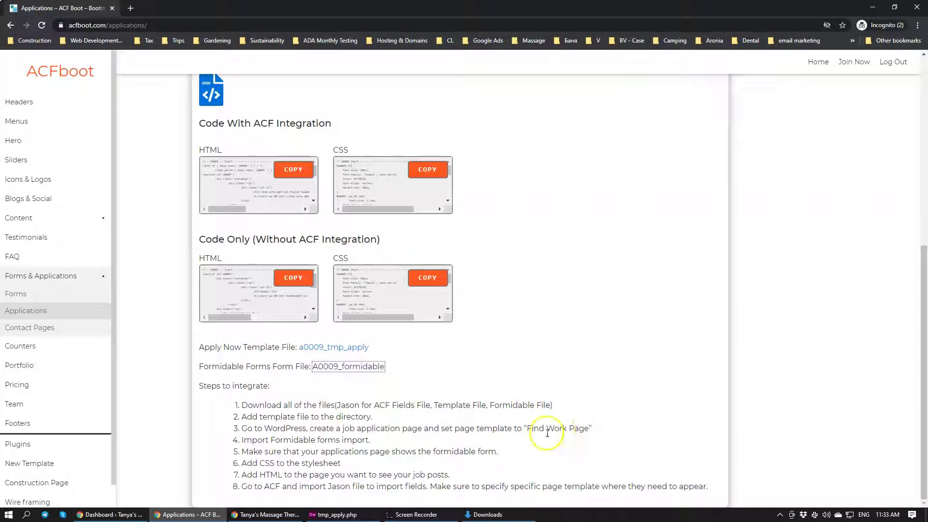
- Create a new WordPress page titled 'Job Application' and save it as a draft
left_click(118, 514)
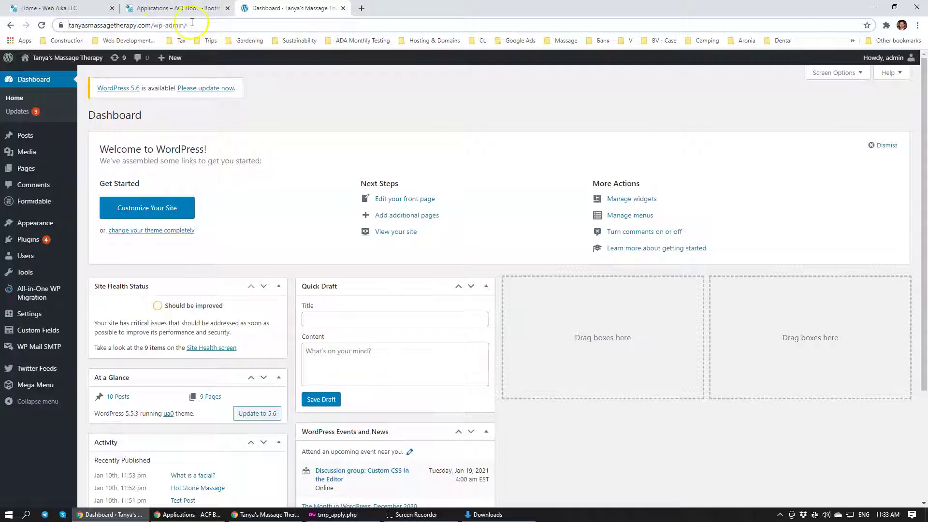
left_click(28, 169)
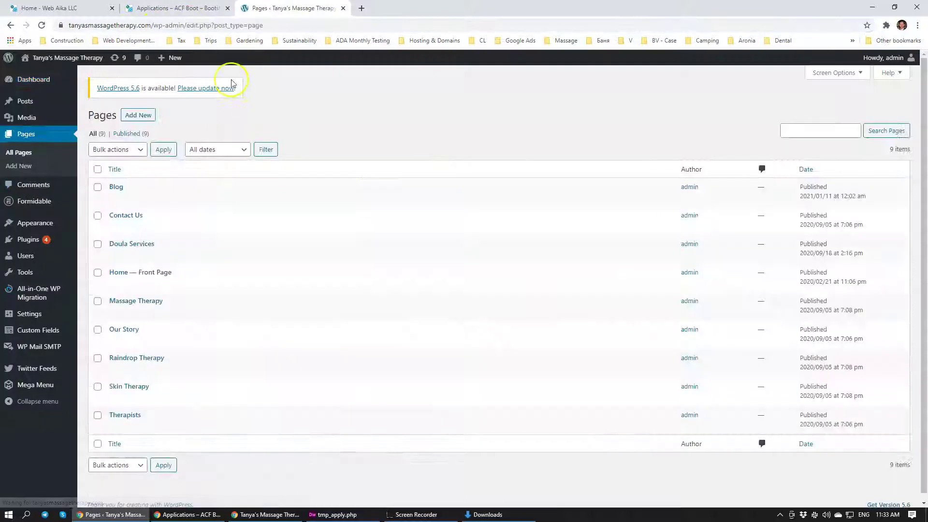
left_click(140, 116)
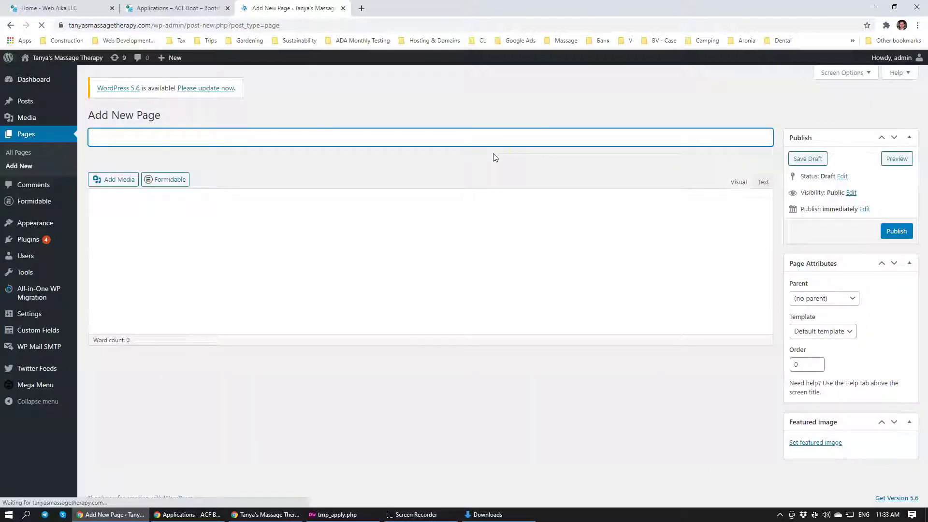
type("Job Application")
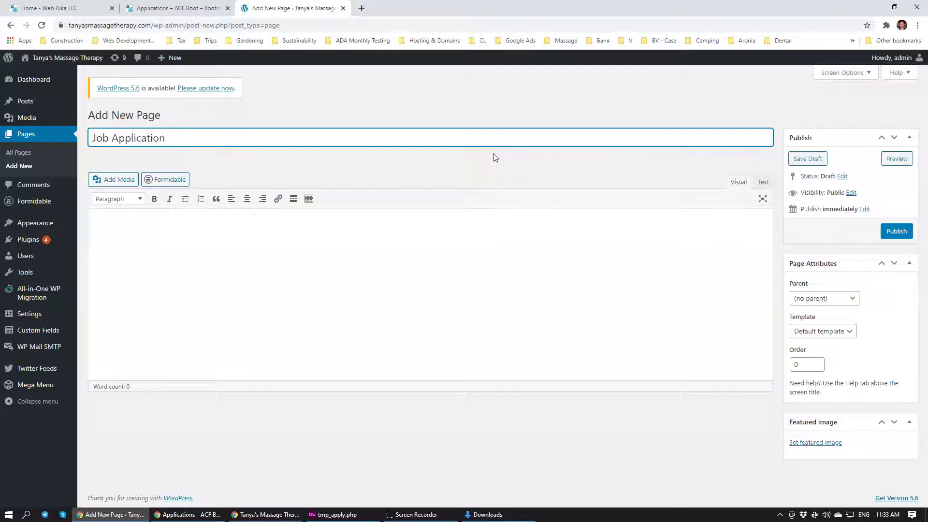
left_click(439, 266)
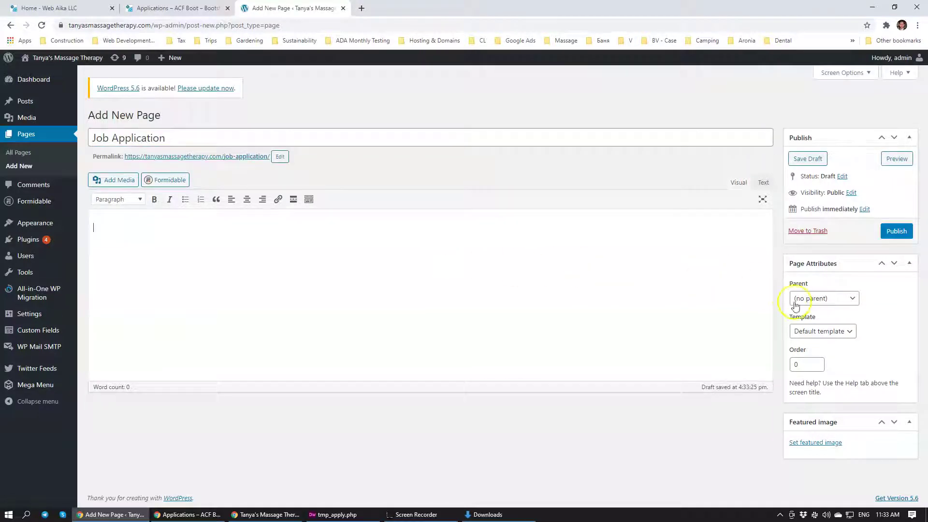
- Assign the Apply Page template to Job Application and publish it
left_click(808, 331)
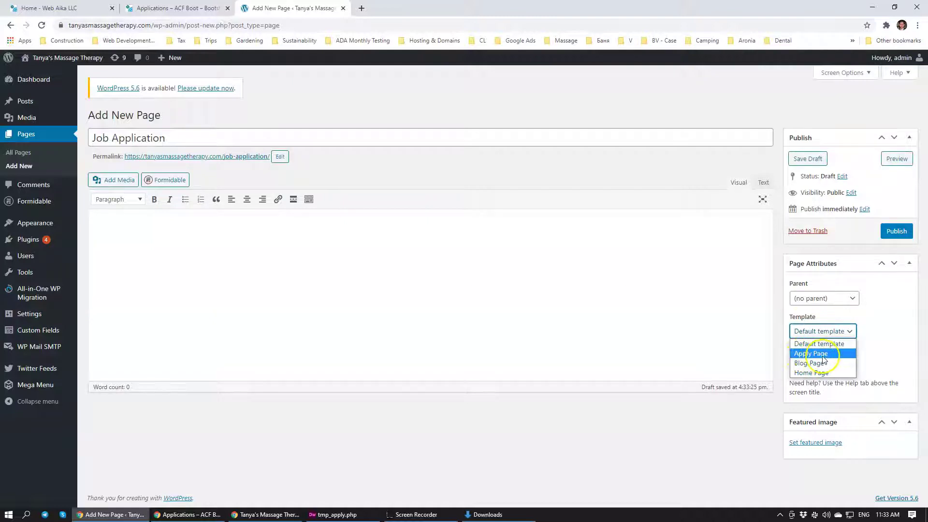
left_click(816, 354)
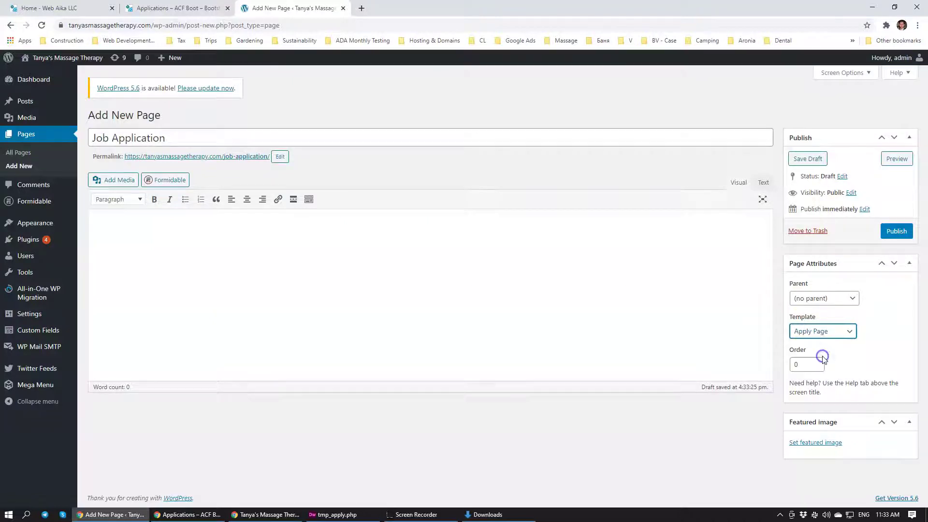
left_click(897, 232)
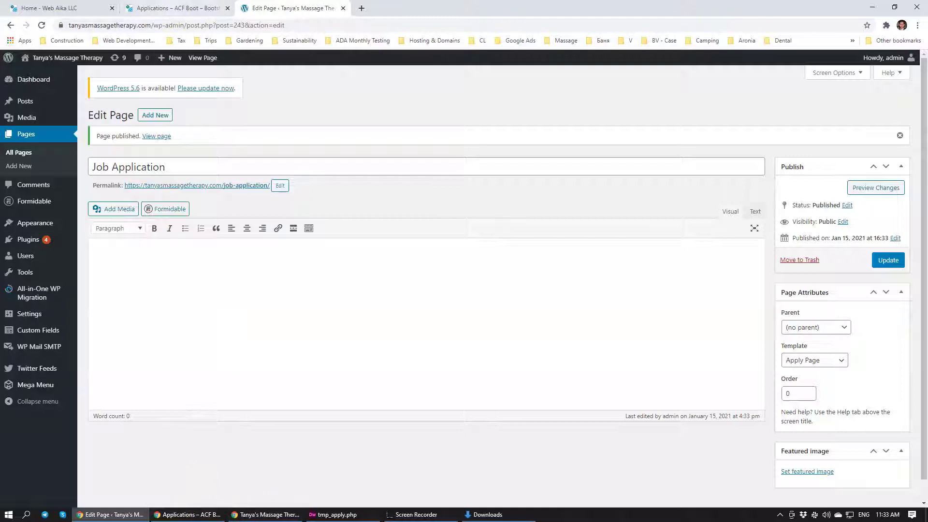
left_click(186, 514)
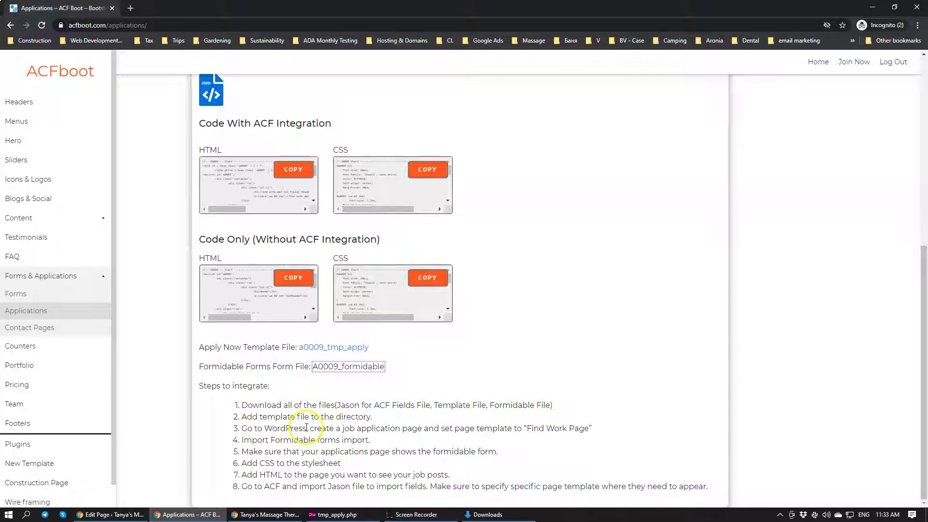
- Import A0009_formidable.xml through Formidable Import/Export, adding the 8-field Apply Now form
left_click_drag(243, 440, 314, 439)
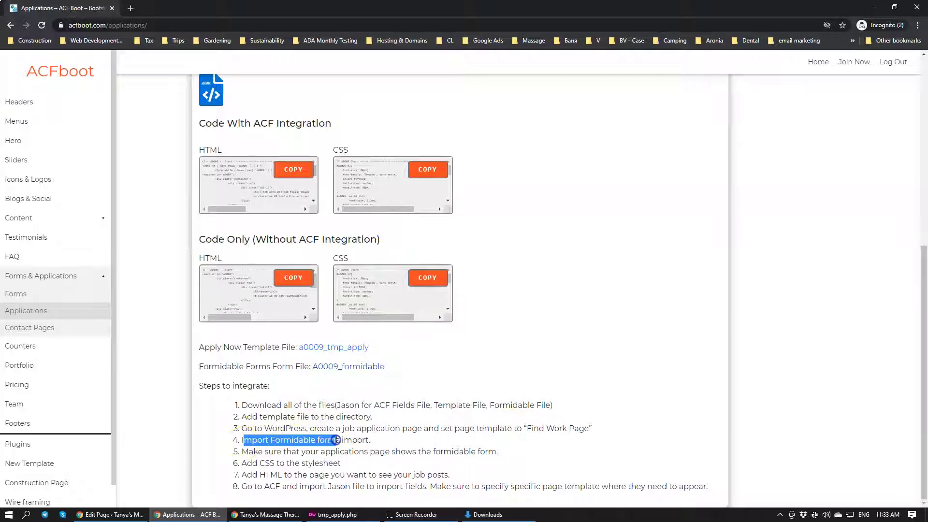
left_click(111, 514)
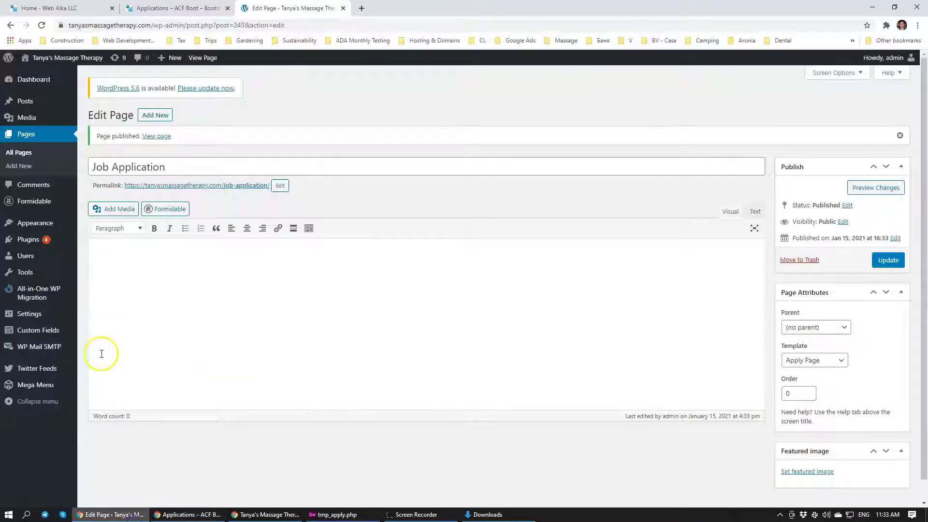
mouse_move(29, 201)
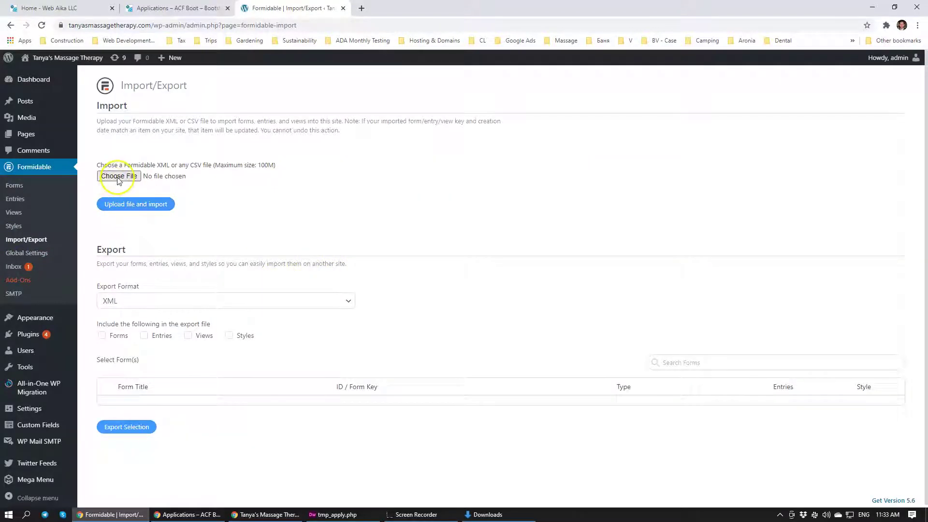
left_click(117, 177)
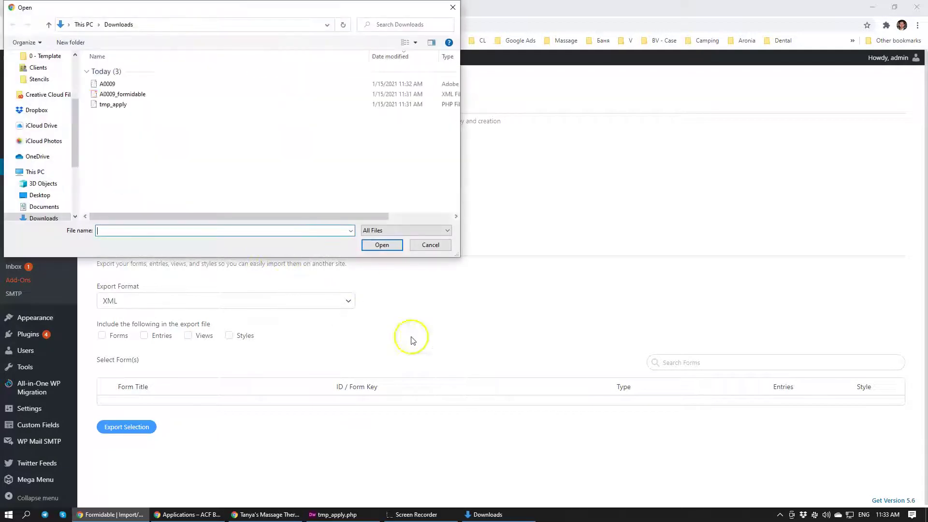
double_click(121, 95)
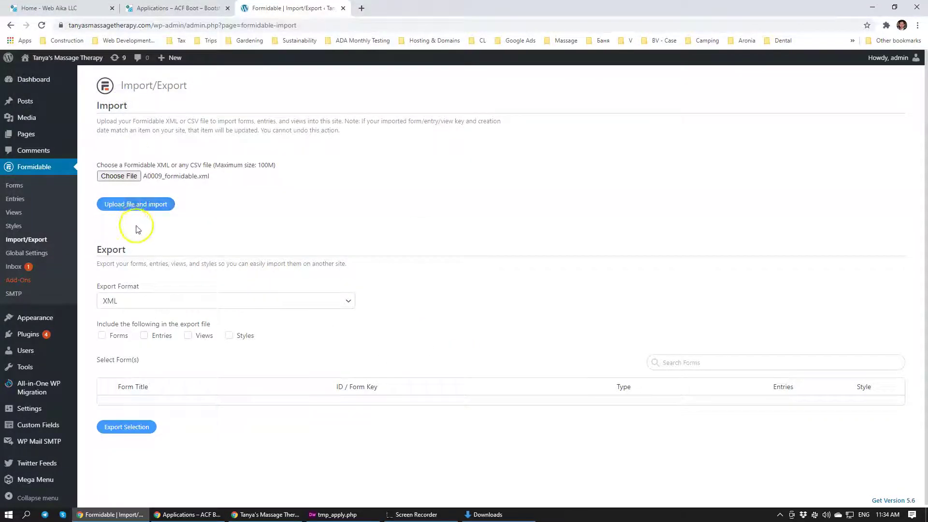
left_click(130, 205)
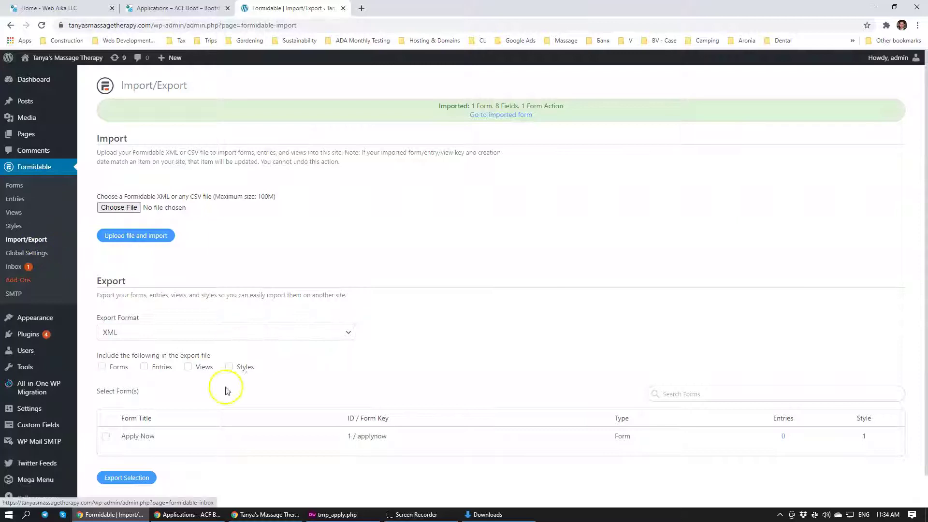
left_click(179, 8)
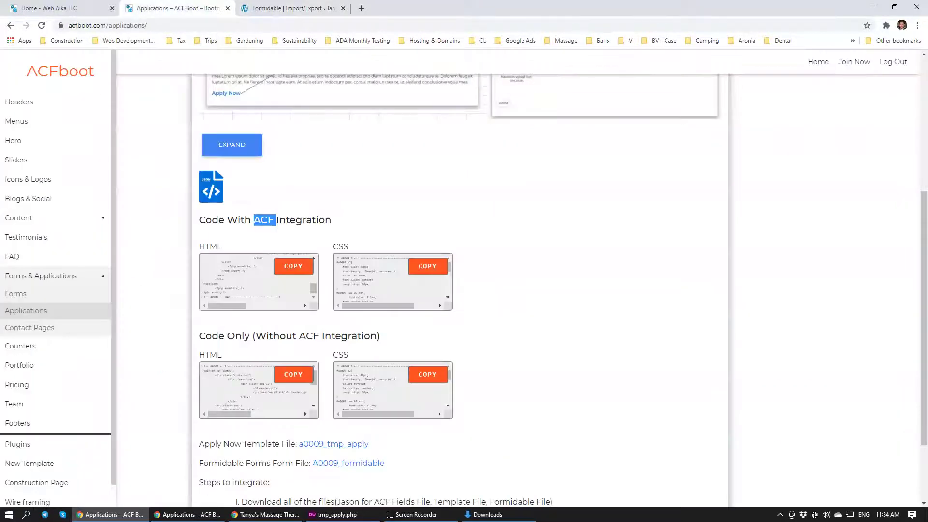
- Return from the ACFboot instructions to the Formidable import tab in WordPress admin
key("ctrl+1")
key("ctrl+2")
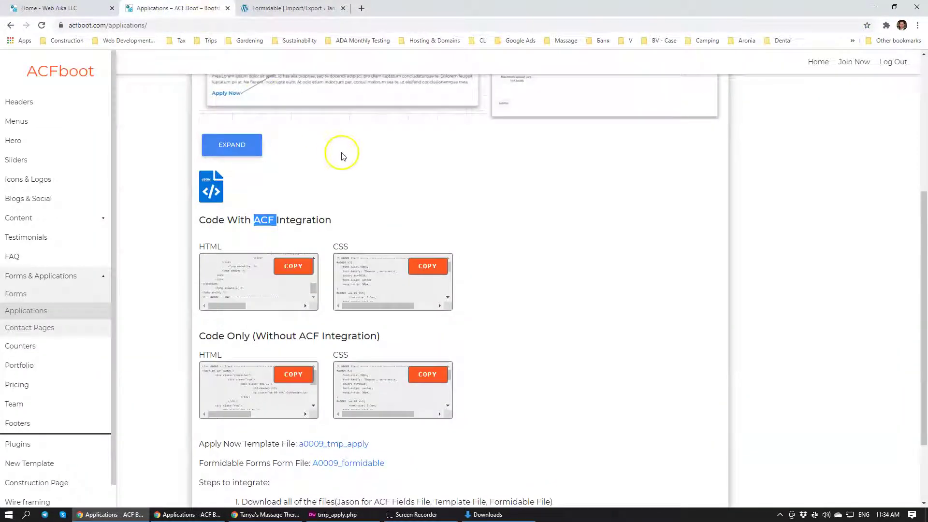
scroll(363, 196, "down", 2)
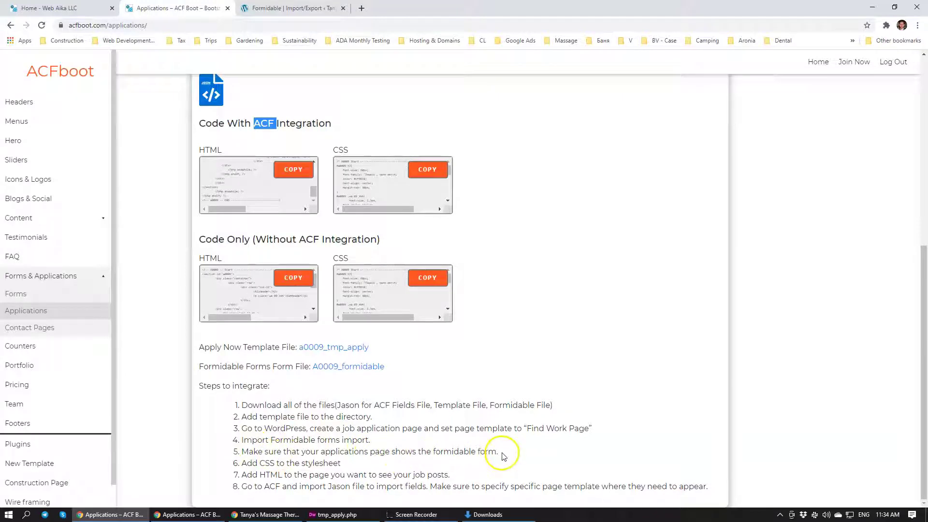
left_click(208, 514)
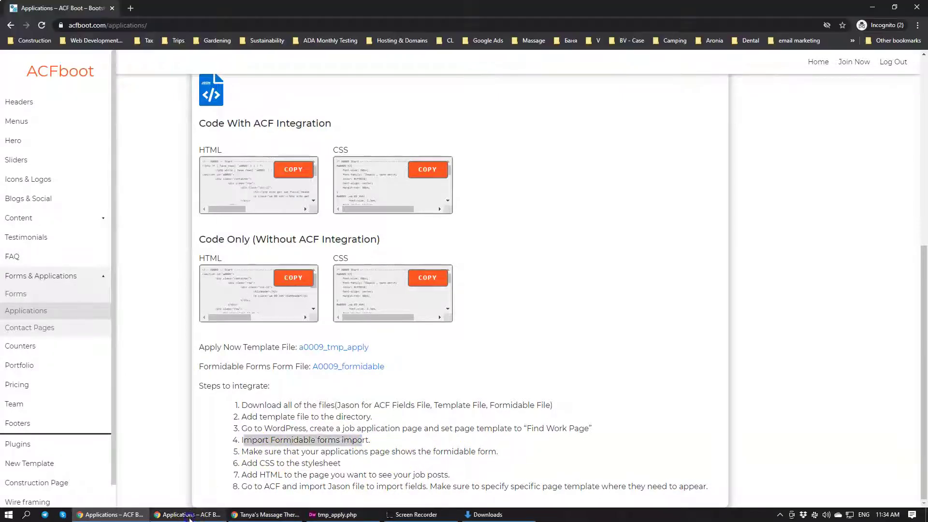
left_click(211, 514)
left_click(118, 515)
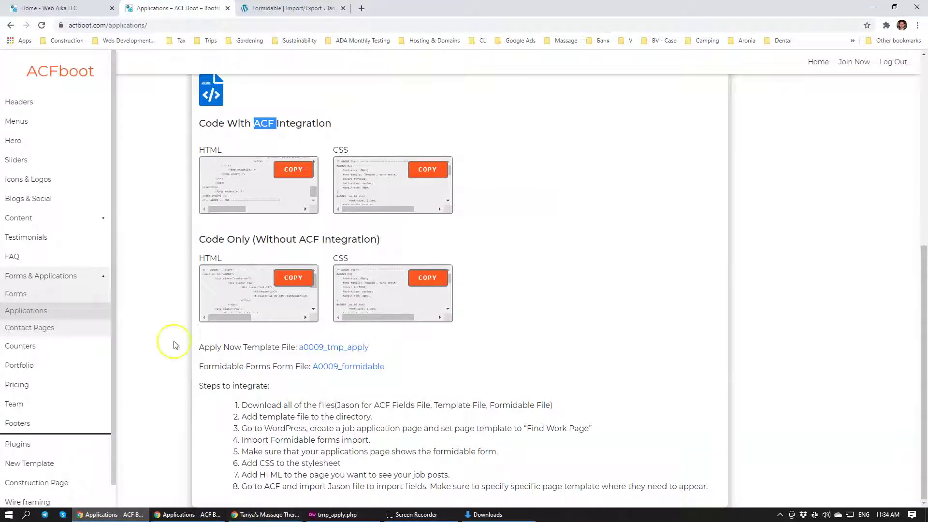
key("ctrl+1")
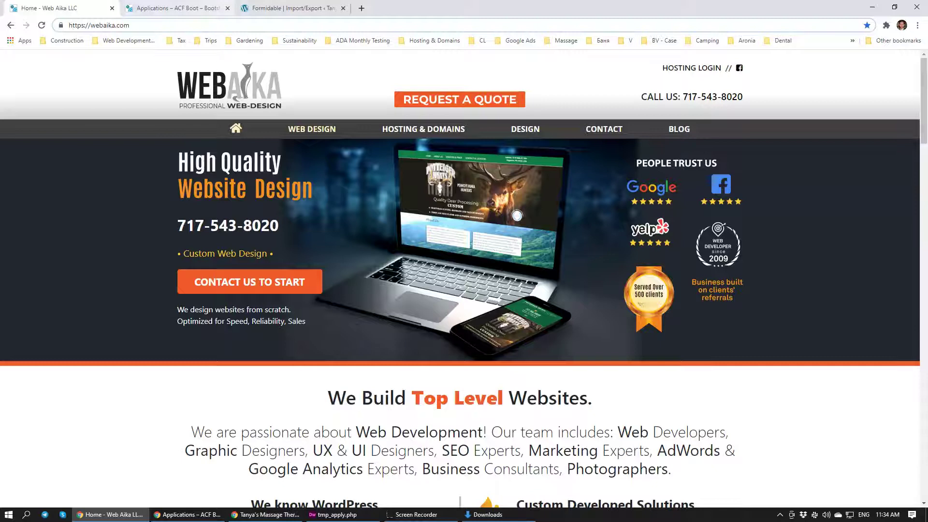
key("ctrl+3")
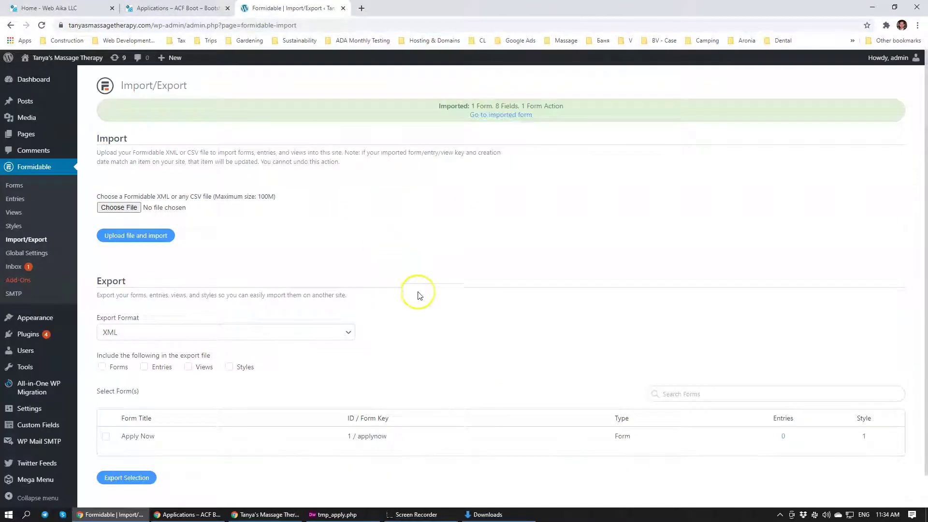
- Open the Job Application page's permalink in an incognito window from its edit screen
left_click(30, 139)
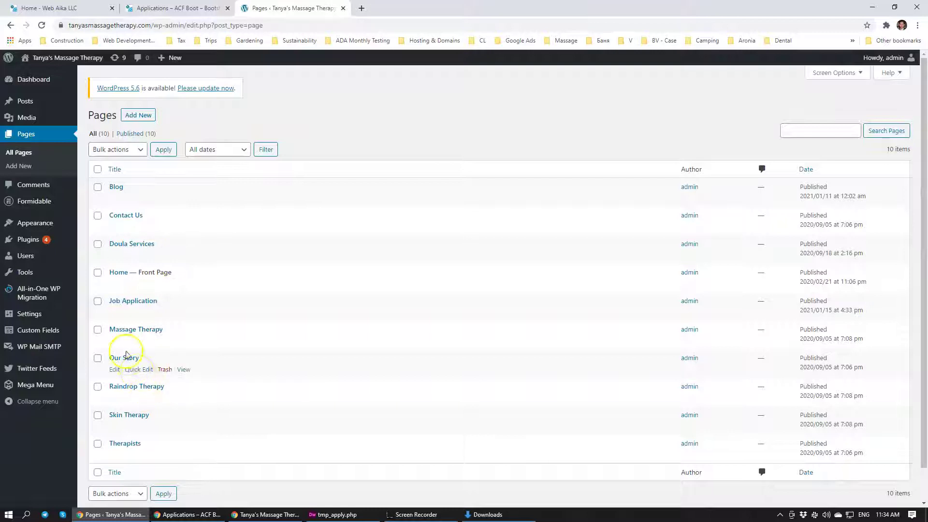
left_click(135, 302)
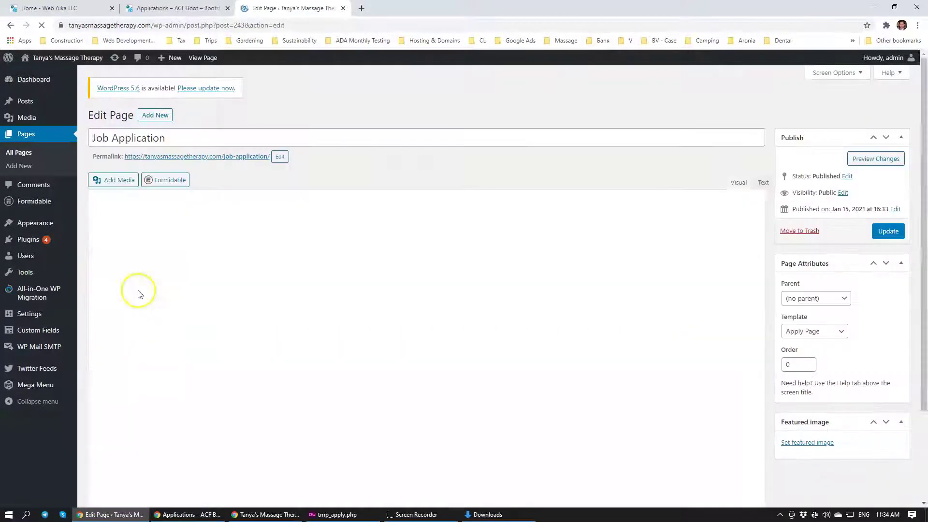
right_click(224, 159)
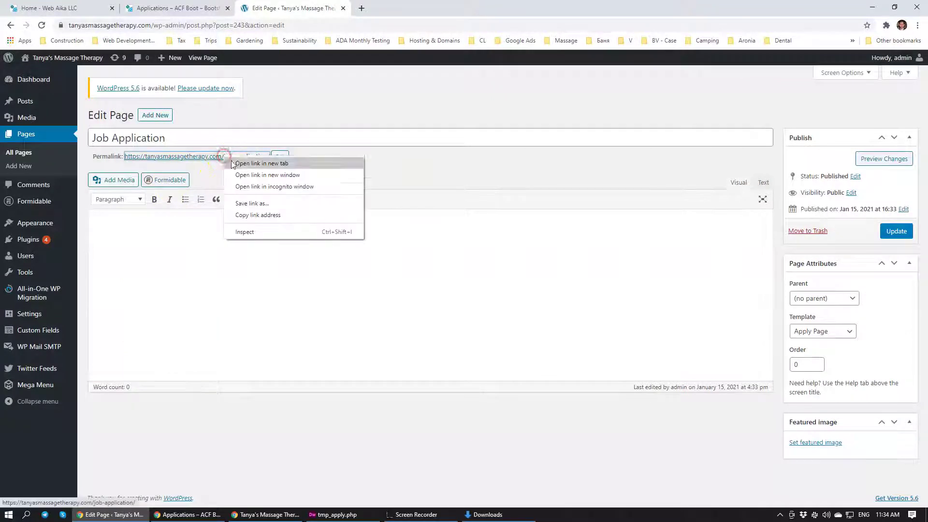
left_click(273, 188)
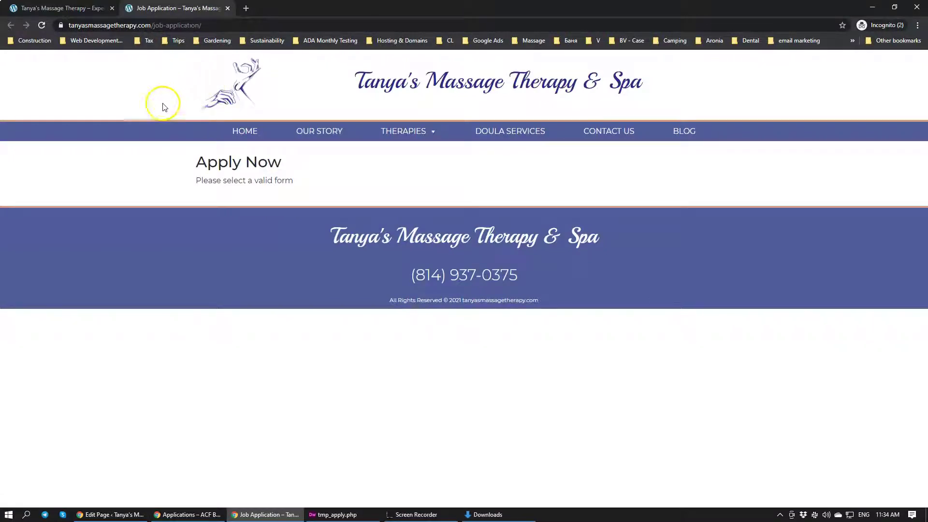
- Highlight the 'Please select a valid form' error, then return to the Job Application editor
left_click_drag(237, 183, 310, 181)
left_click(312, 181)
left_click(91, 514)
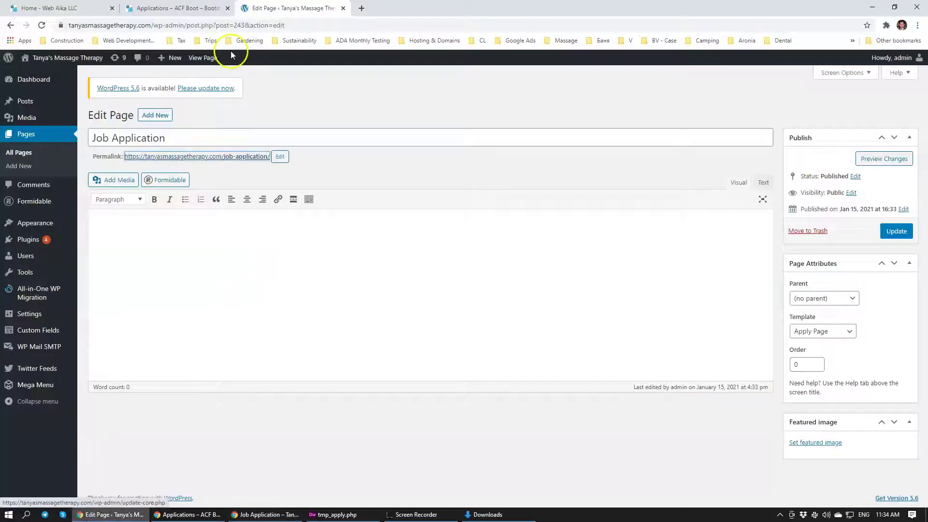
- Select the Apply Now form's Insert with PHP template embed code, then switch to tmp_apply.php
middle_click(41, 201)
key("ctrl+Tab")
mouse_move(165, 180)
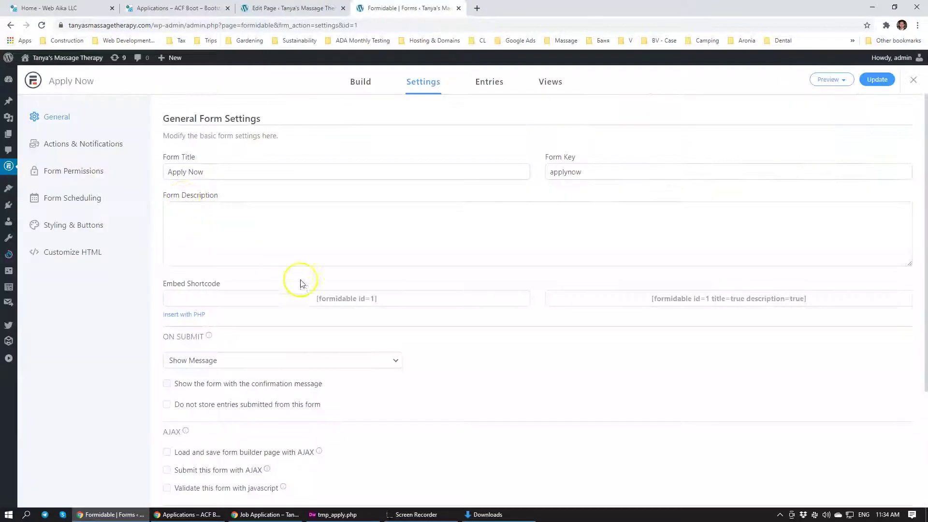
left_click(190, 315)
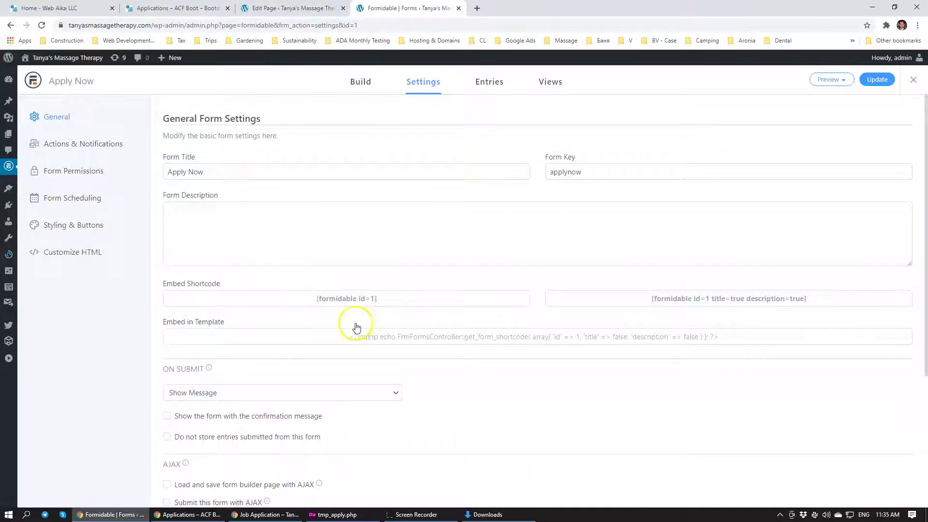
left_click(387, 338)
key("ctrl+c")
left_click(358, 514)
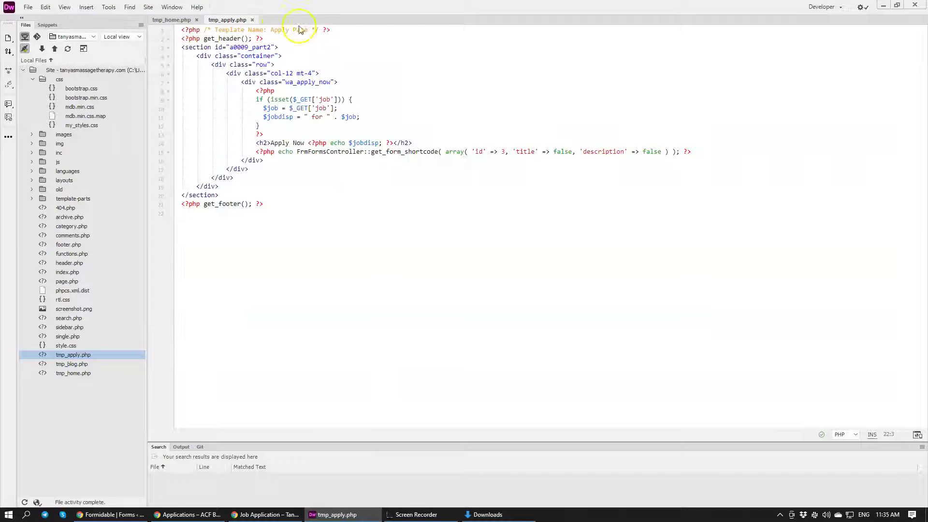
- Replace line 15's shortcode in tmp_apply.php with the form id 1 embed code, save, and reload the Job Application page
left_click_drag(710, 153, 257, 154)
key("ctrl+v")
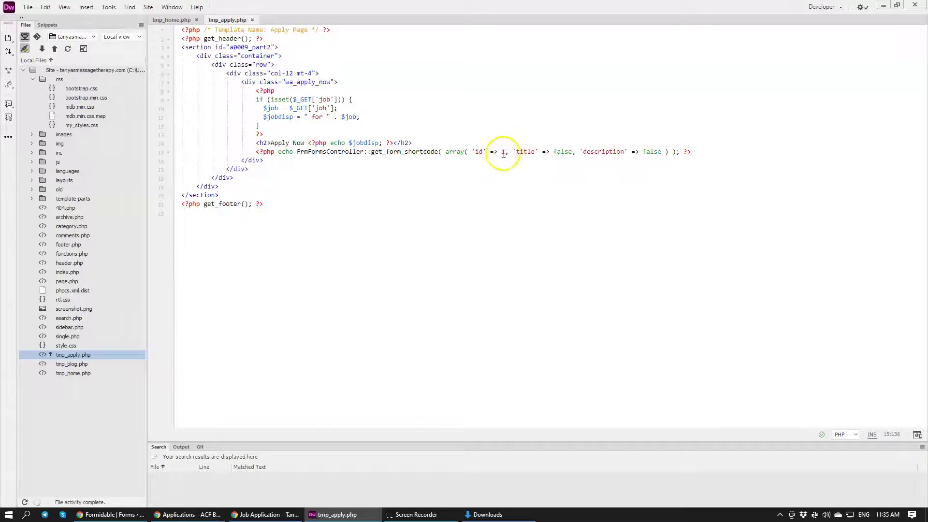
key("ctrl+s")
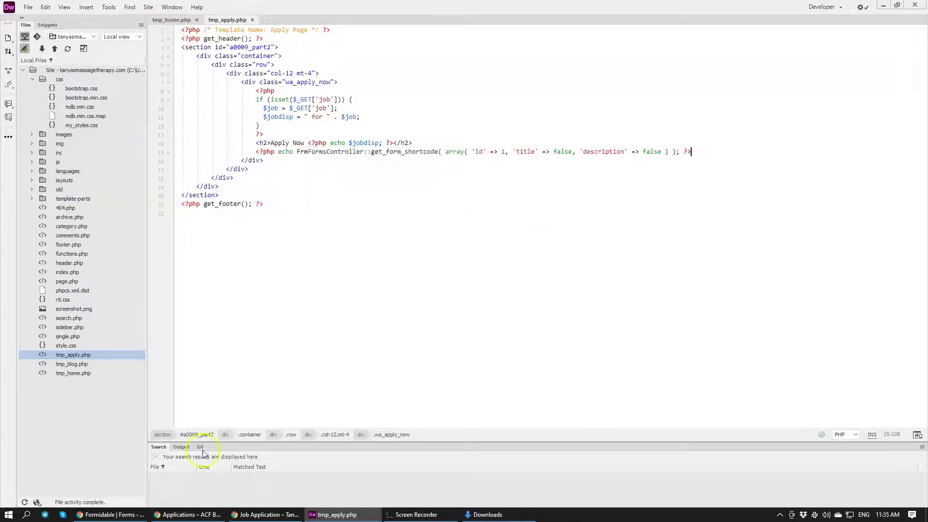
left_click(265, 514)
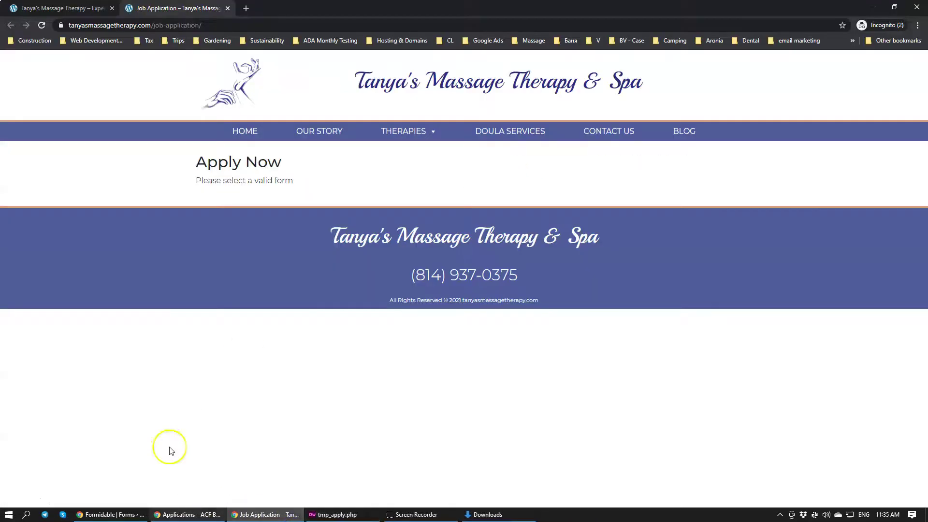
left_click(42, 26)
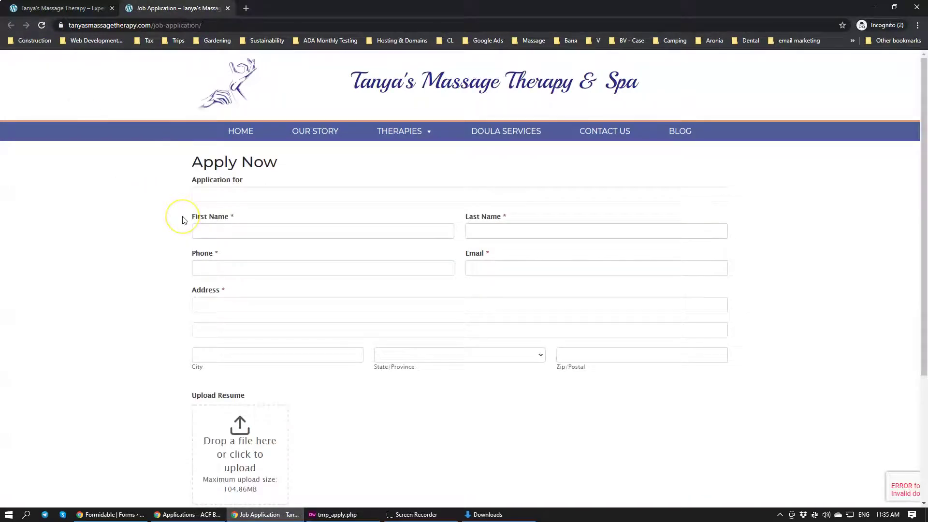
scroll(182, 220, "down", 4)
scroll(182, 220, "up", 3)
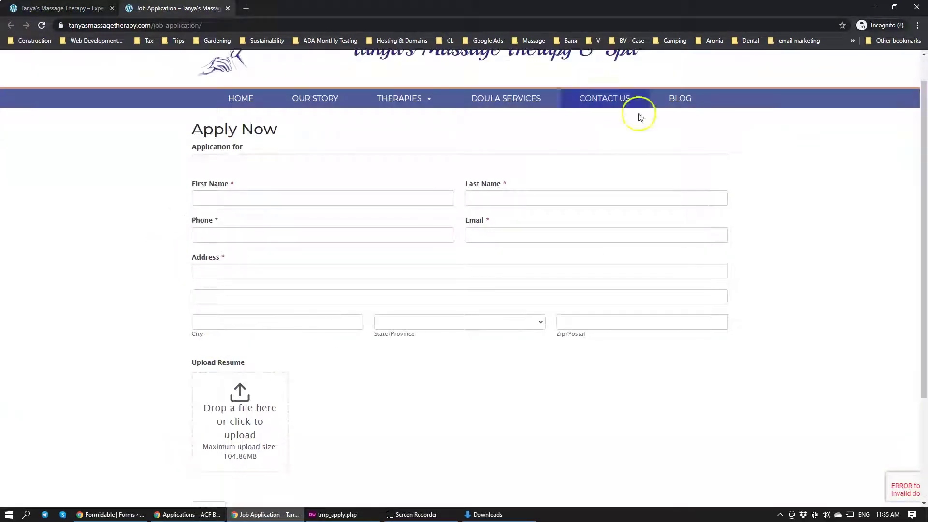
- Copy the A0009 CSS for the ACF-integrated version from the ACFboot Applications page
left_click(127, 514)
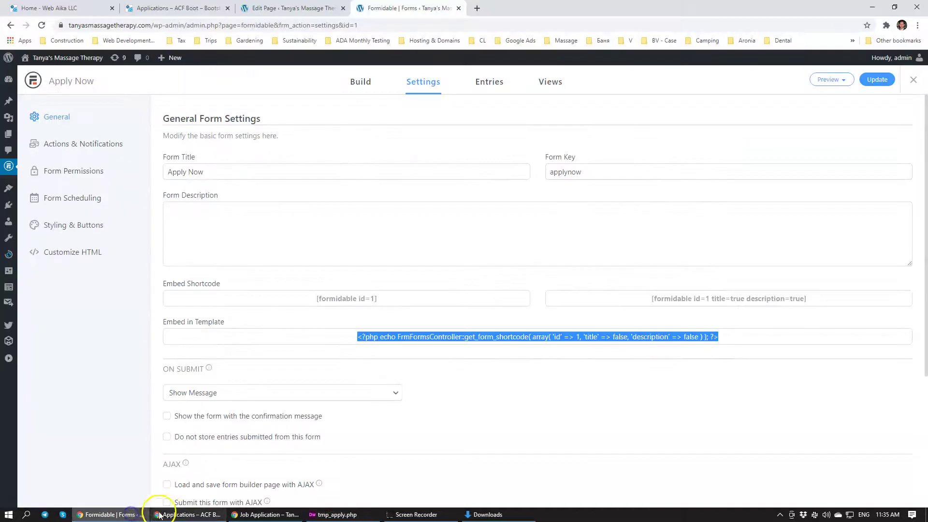
left_click(168, 515)
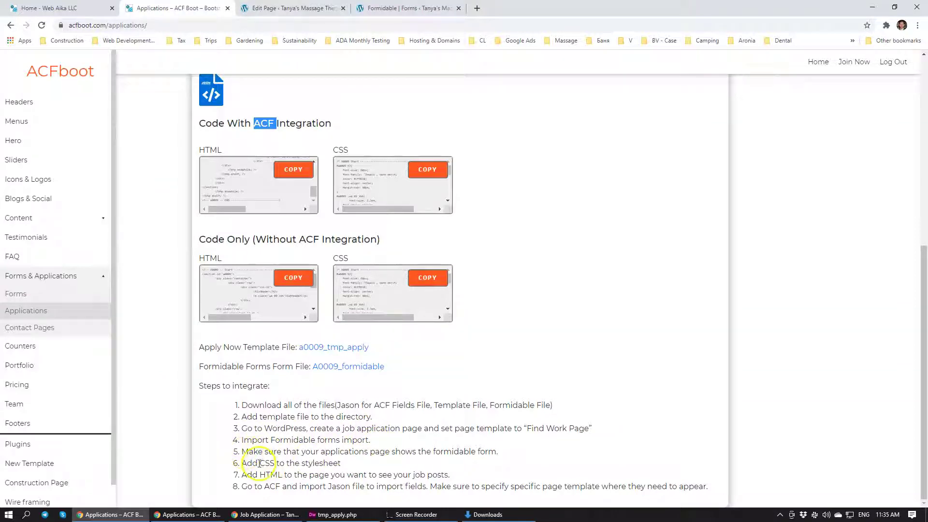
left_click(436, 173)
- Paste the A0009 CSS on a new line after the BL0 END styles in my_styles.css and save
left_click(334, 514)
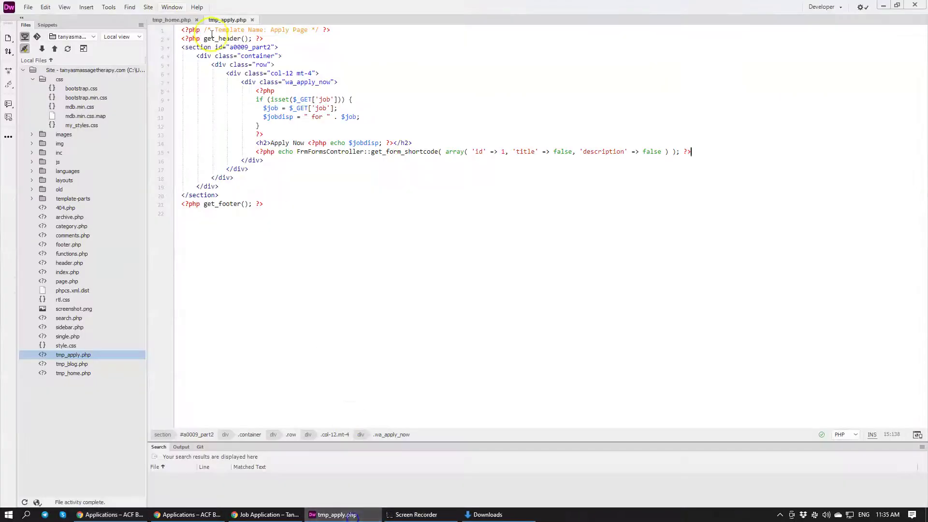
double_click(88, 126)
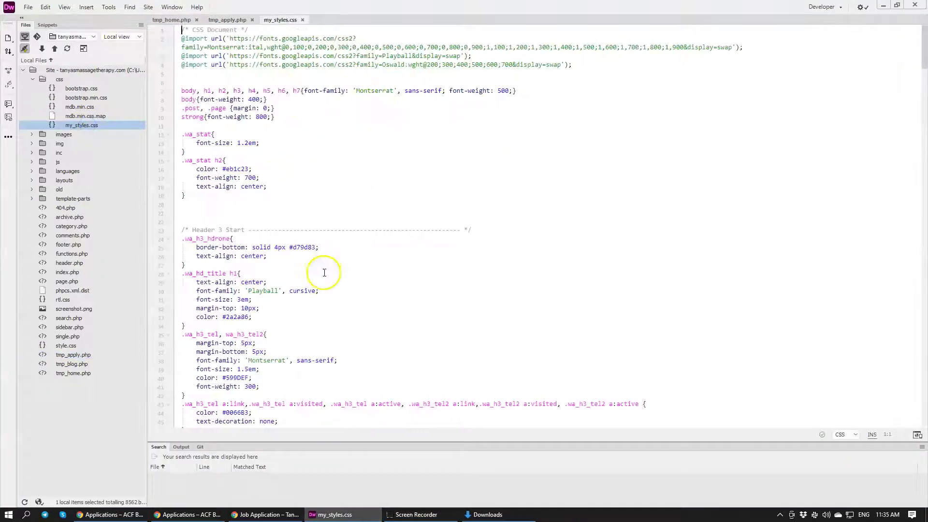
scroll(373, 321, "down", 12)
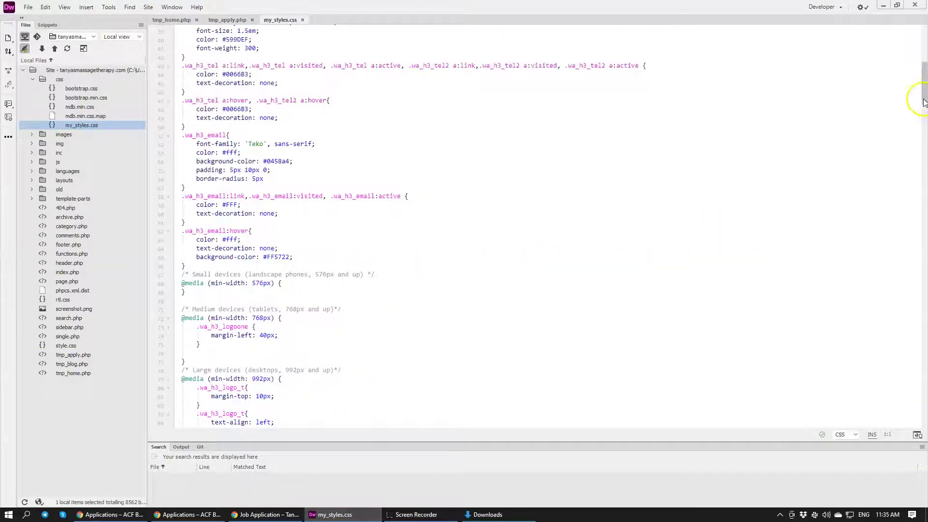
left_click_drag(923, 100, 922, 413)
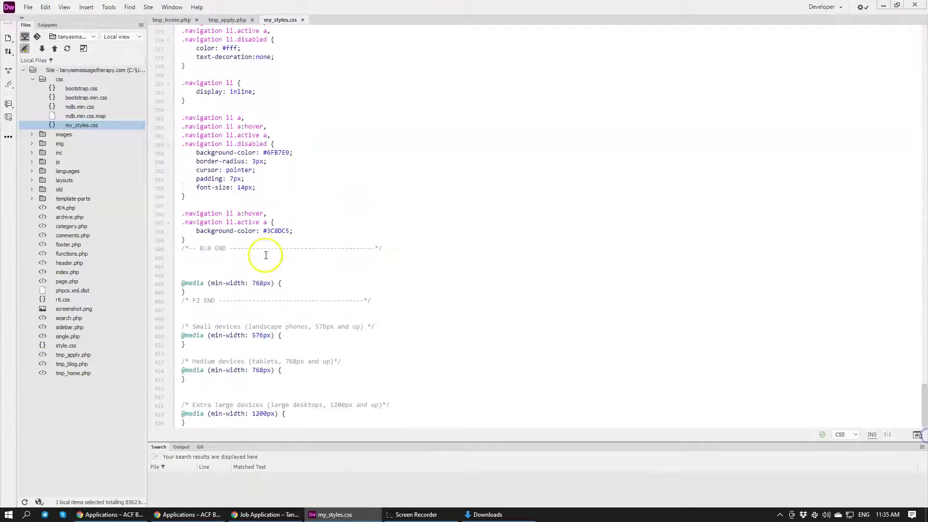
left_click(233, 263)
key("Return")
key("Return")
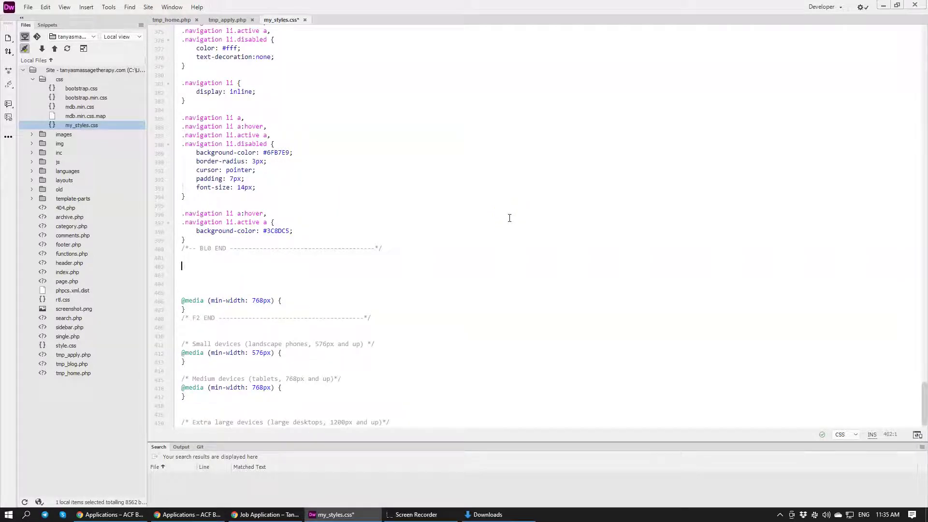
key("ctrl+v")
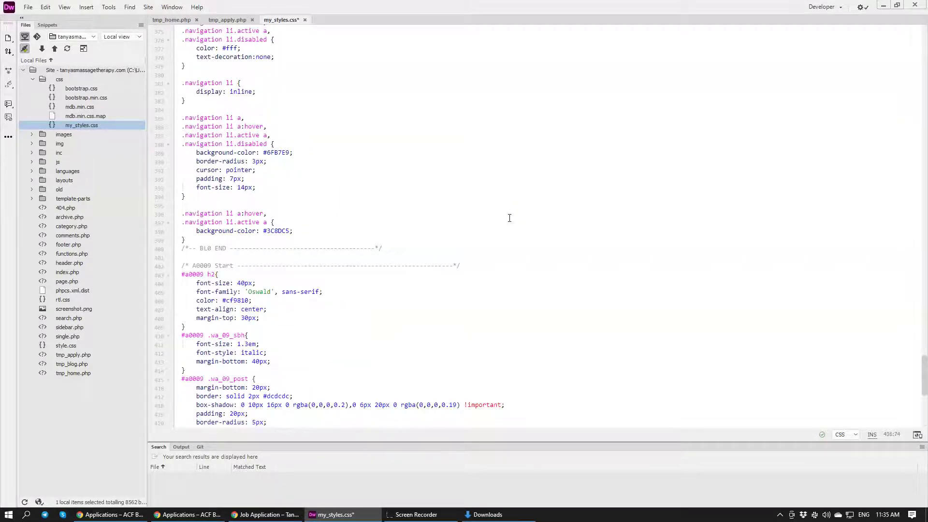
scroll(509, 218, "down", 12)
key("ctrl+s")
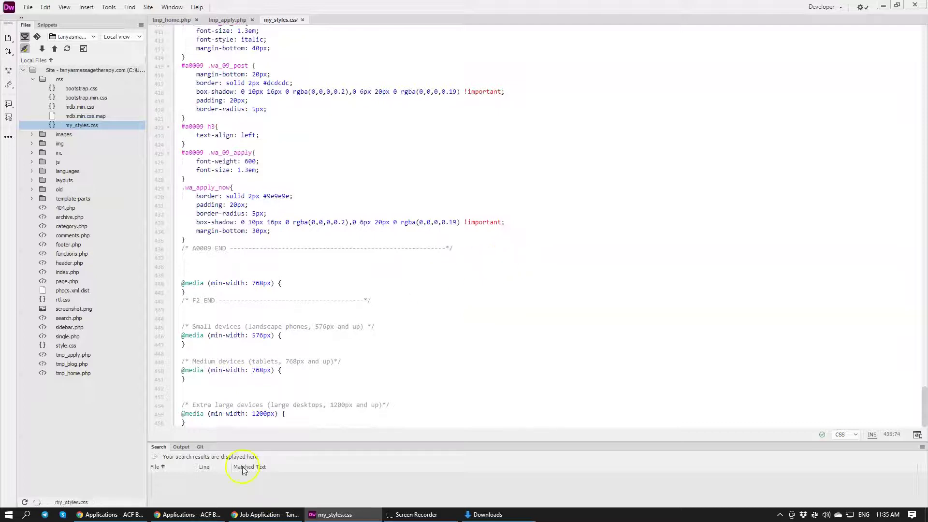
- Review the Job Application page, then return to the ACFboot Applications page
left_click(245, 514)
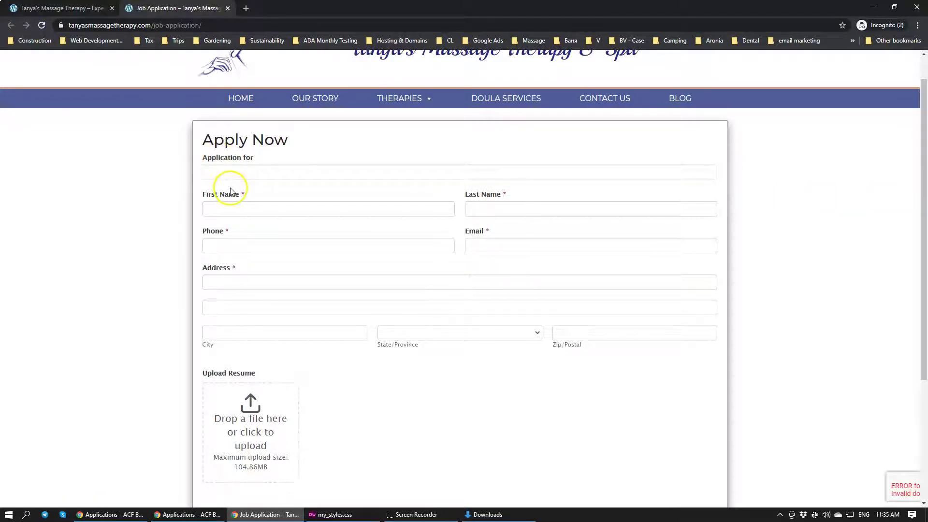
scroll(285, 192, "down", 2)
scroll(291, 194, "up", 3)
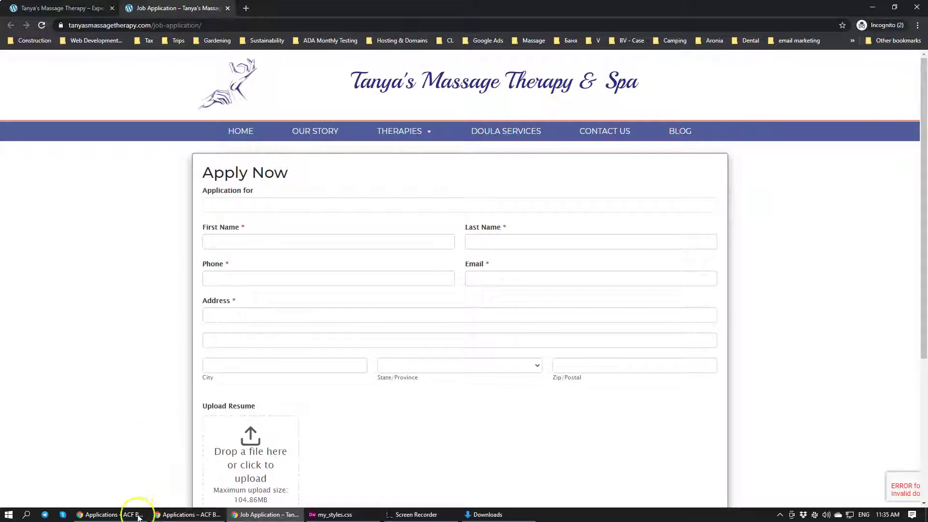
left_click(142, 515)
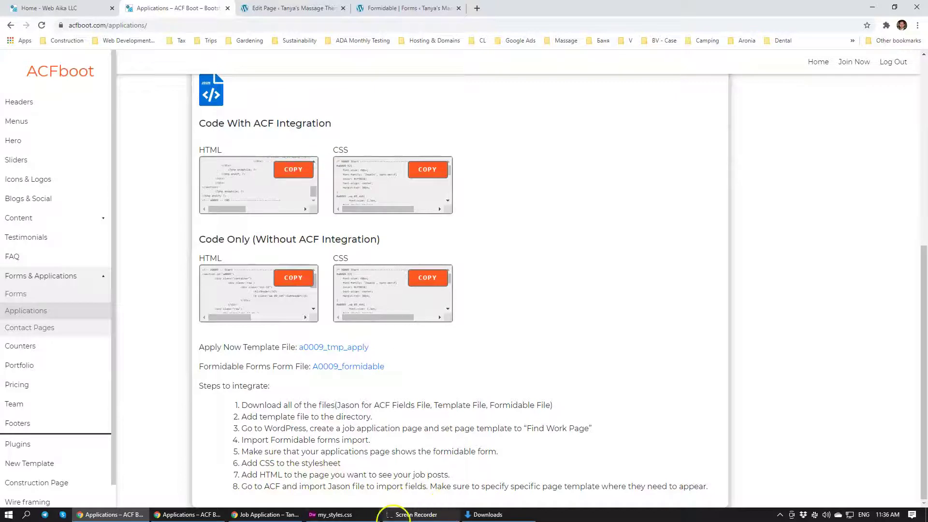
- Paste the A0009 job-posts HTML just above get_footer in tmp_home.php, then return to ACFboot
left_click(334, 515)
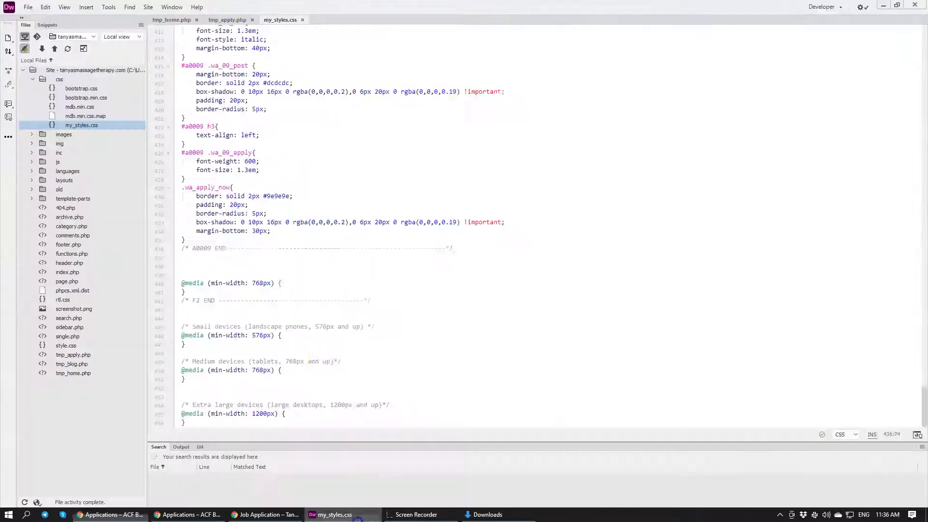
left_click(223, 20)
left_click(173, 21)
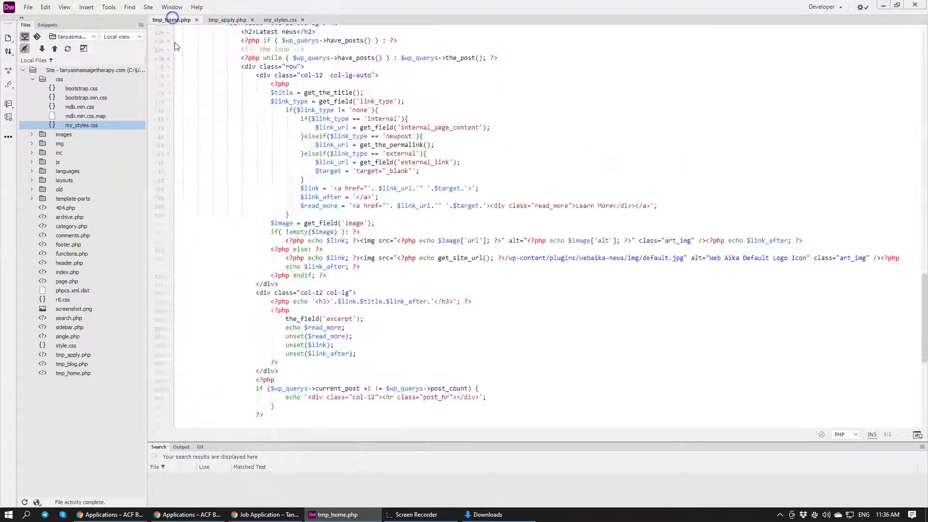
scroll(409, 356, "down", 10)
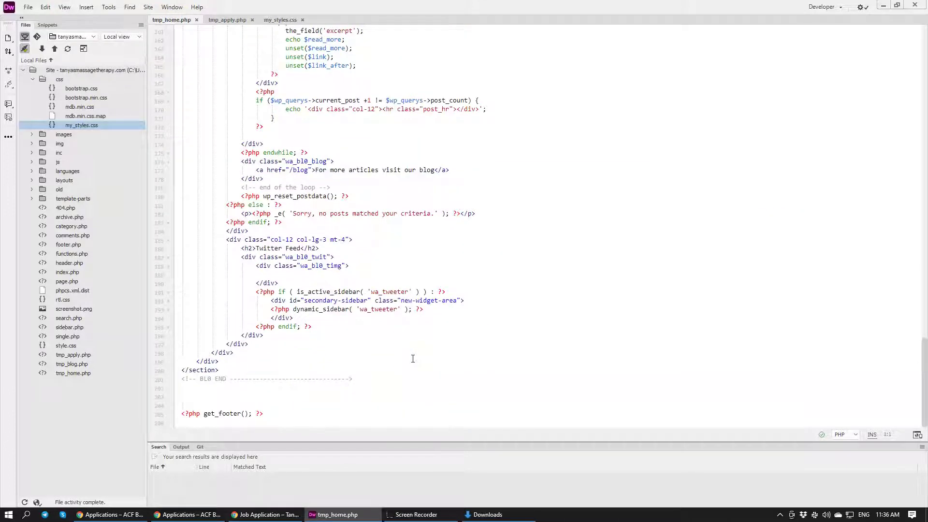
key("ctrl+v")
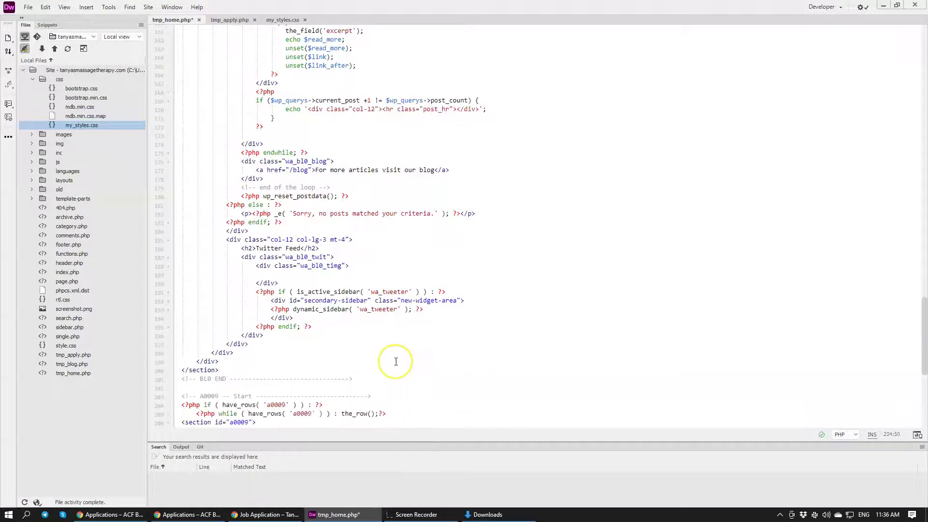
scroll(396, 361, "down", 10)
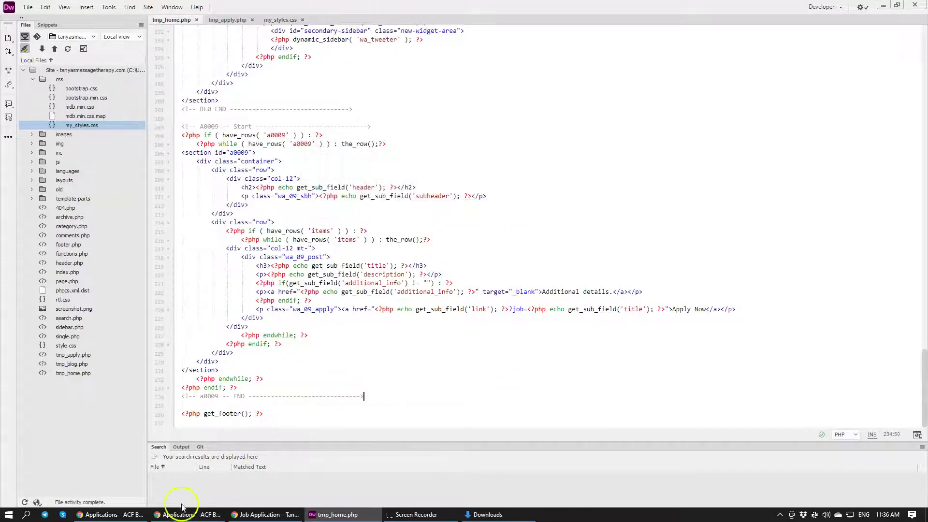
left_click(111, 515)
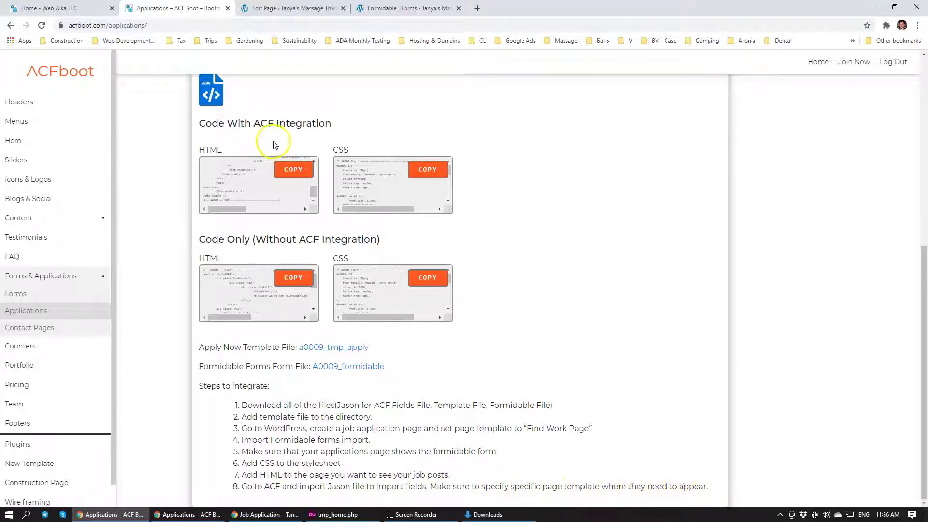
- Switch between the browser windows back to the WordPress admin Job Application page editor
scroll(279, 144, "up", 1)
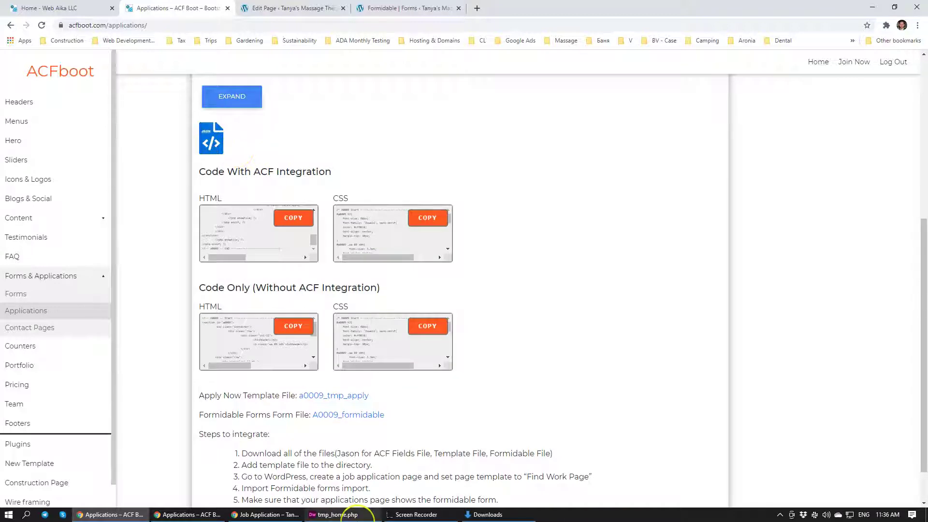
mouse_move(364, 515)
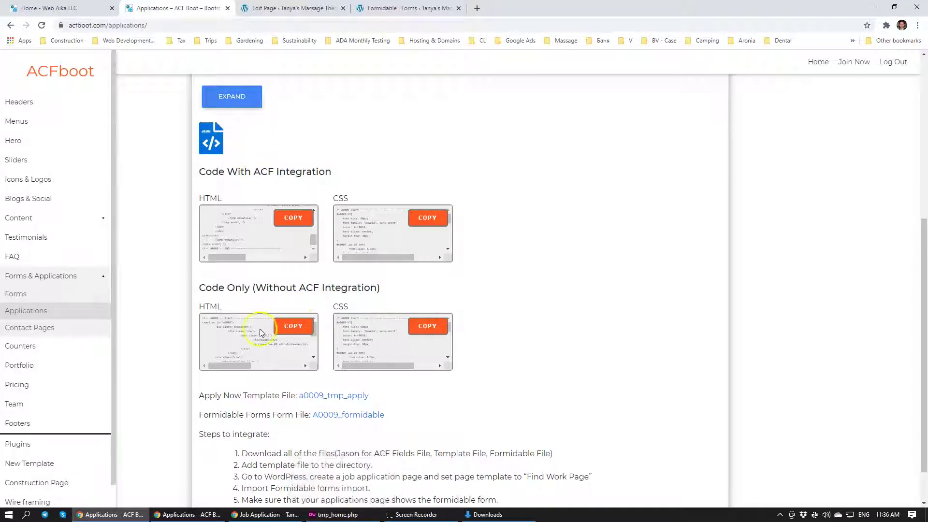
left_click(165, 513)
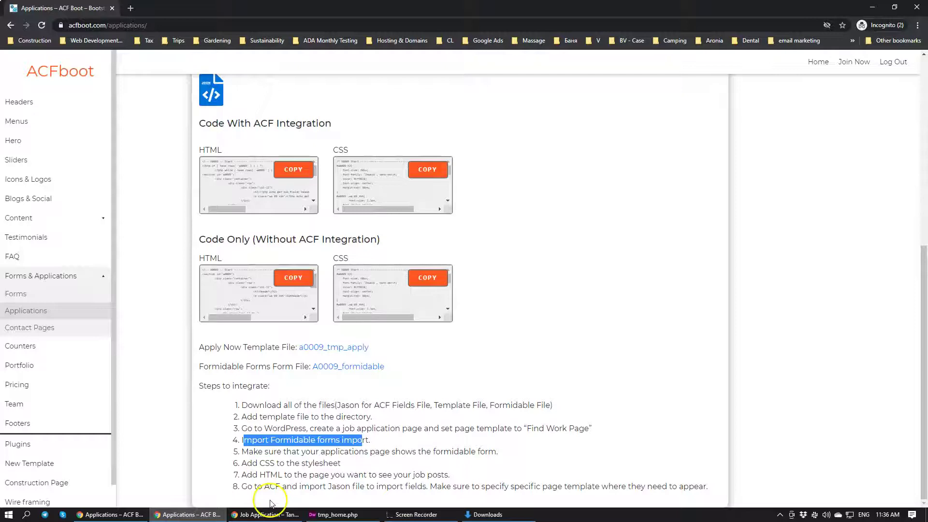
left_click(265, 514)
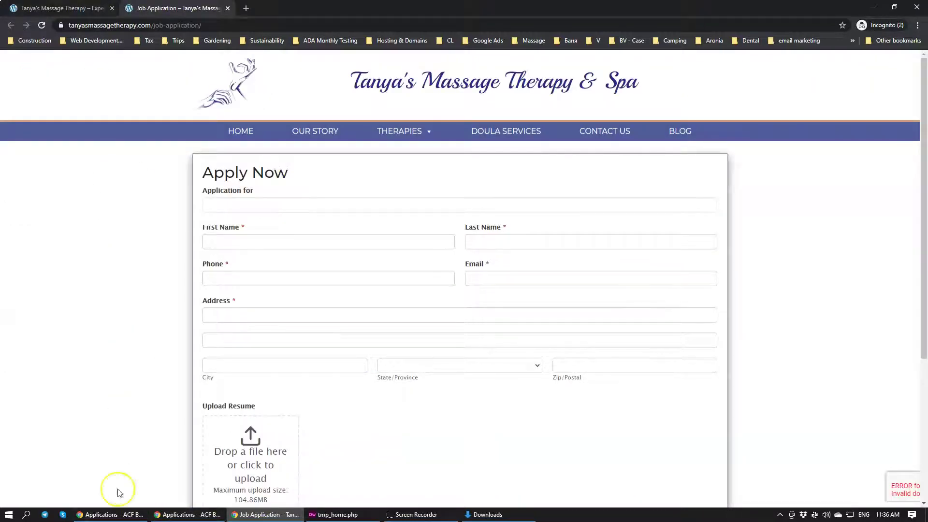
left_click(116, 513)
left_click(285, 8)
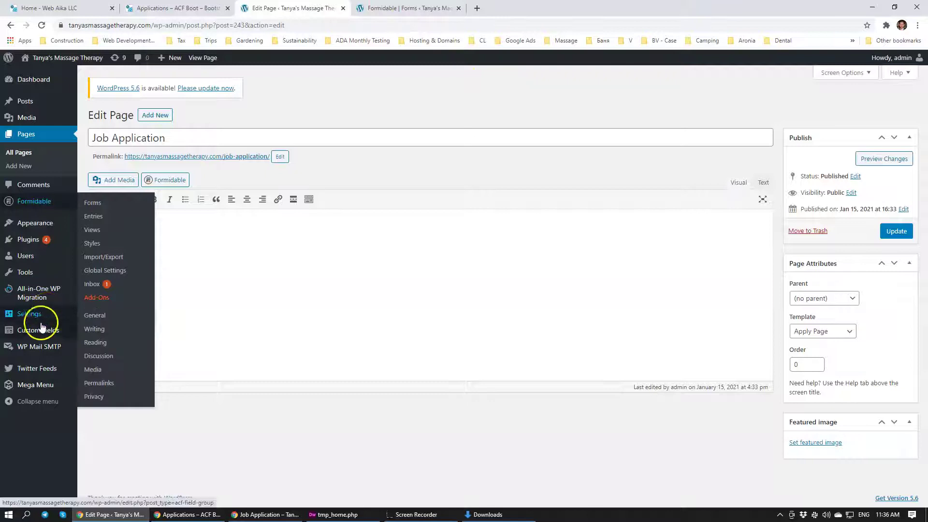
- Import the A0009 field group file from Downloads via Custom Fields Tools
mouse_move(36, 329)
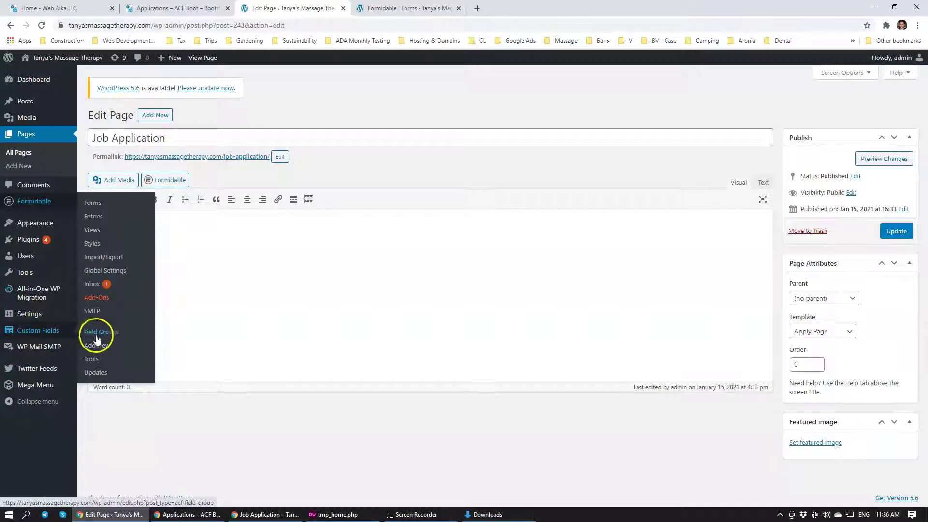
left_click(99, 361)
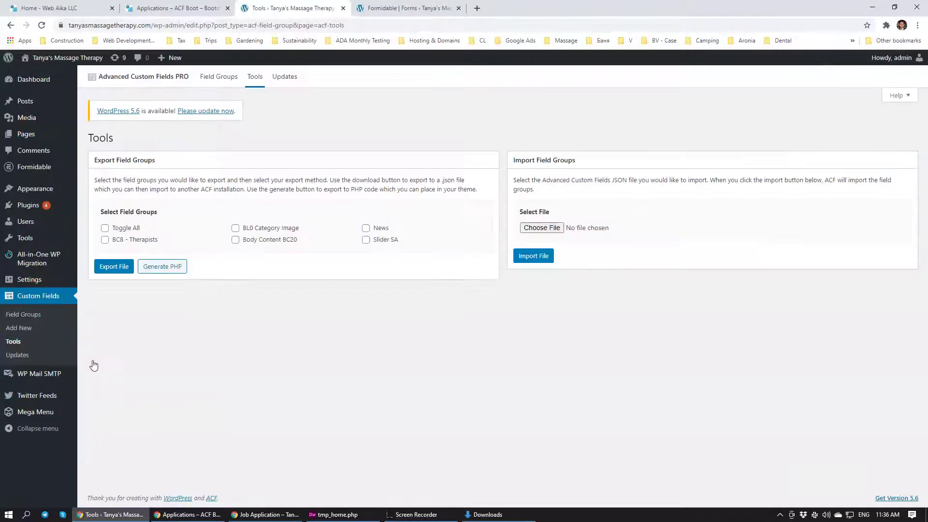
left_click(533, 230)
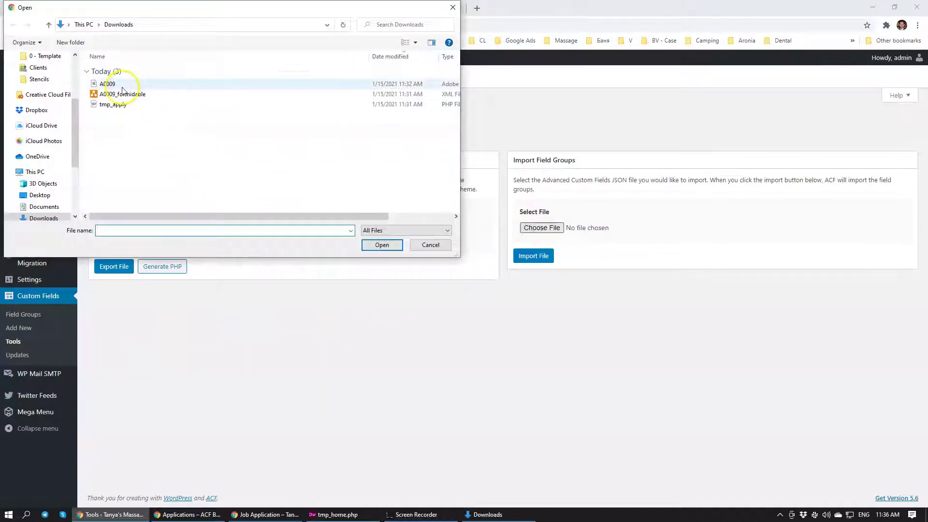
left_click(122, 88)
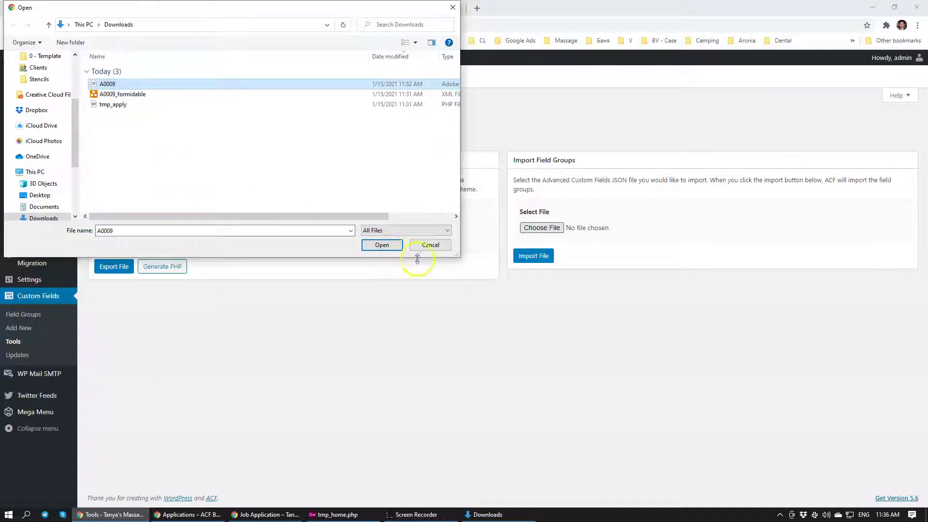
left_click(381, 245)
left_click(533, 256)
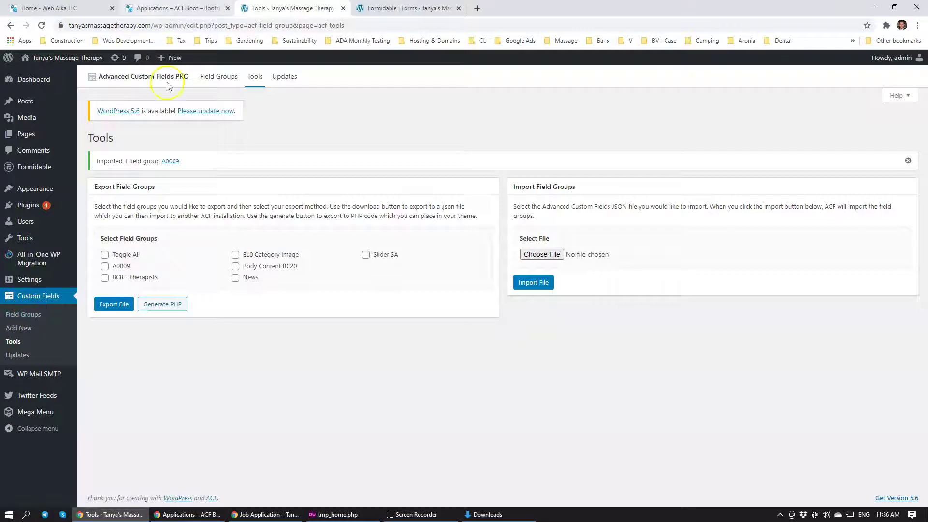
- Check the ACFboot integration step about specifying the page template
left_click(264, 514)
left_click(188, 514)
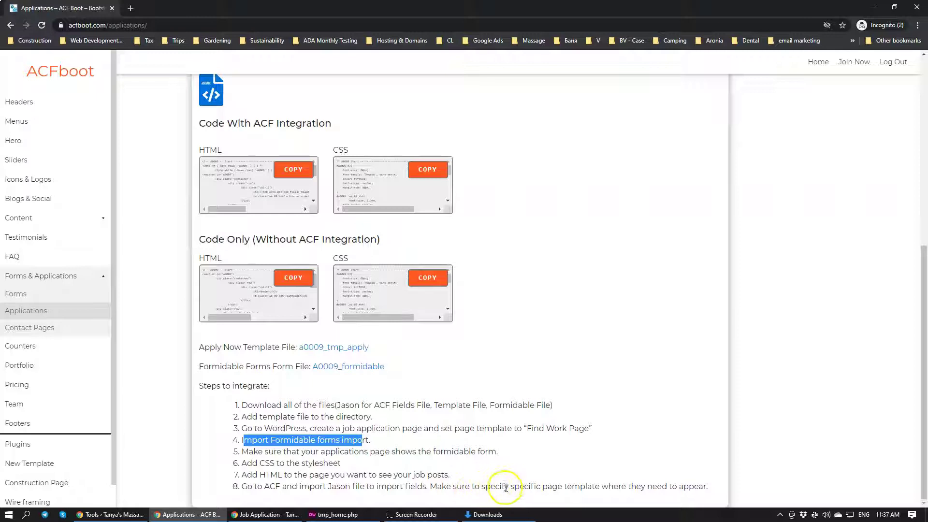
left_click_drag(482, 485, 541, 492)
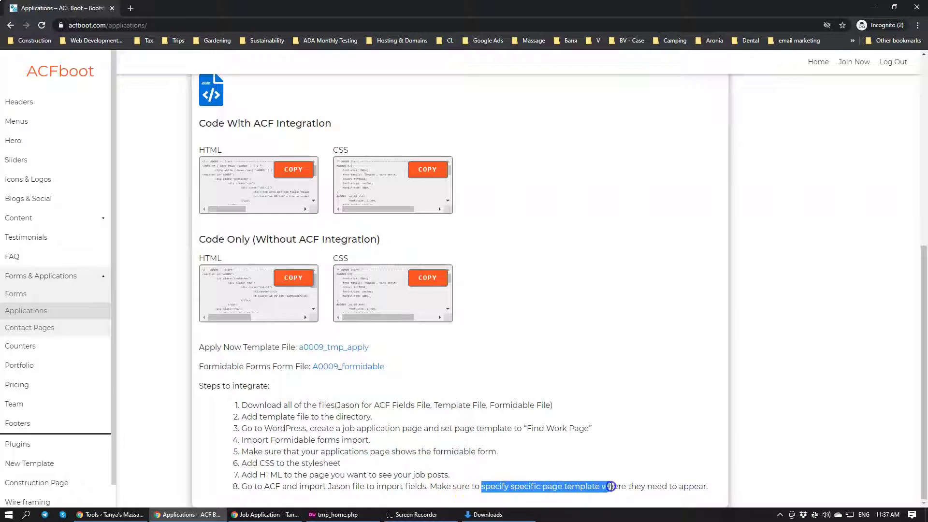
left_click(110, 514)
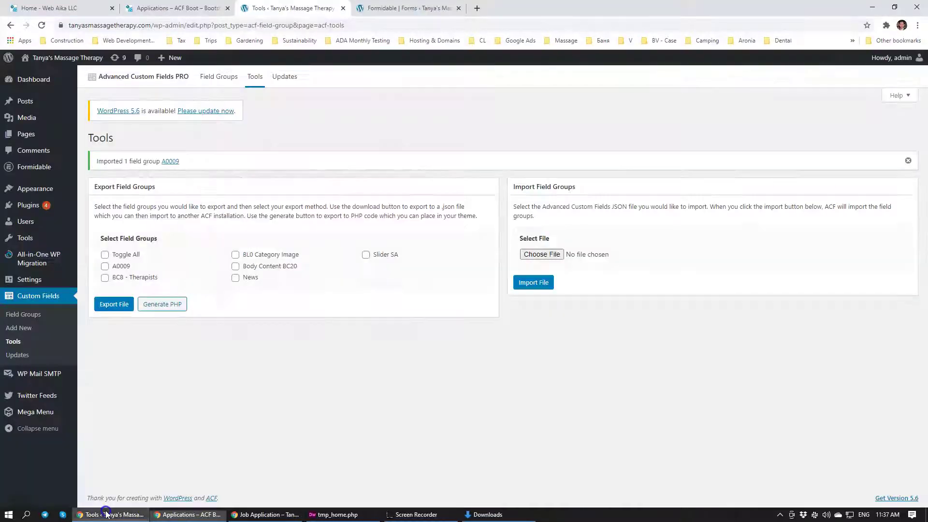
- Set the A0009 field group's location rule to Post Template equals Home Page
left_click(22, 313)
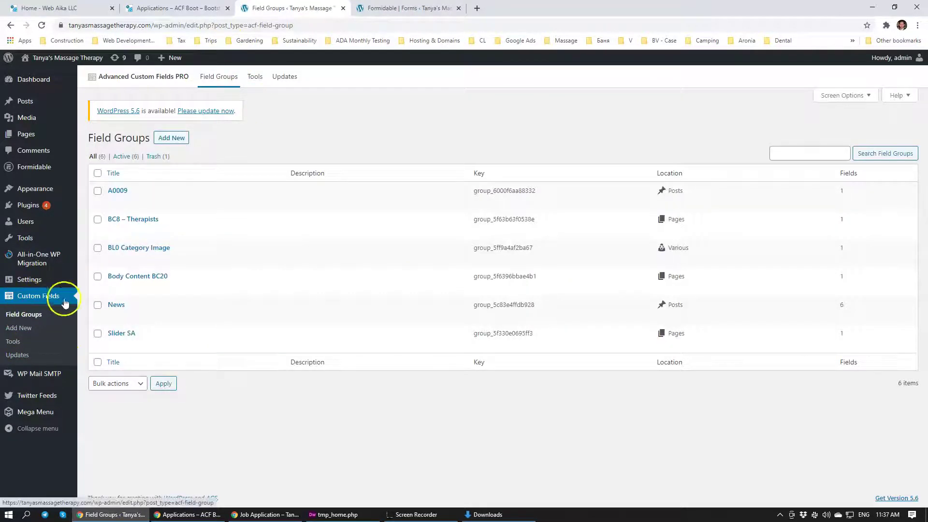
left_click(115, 191)
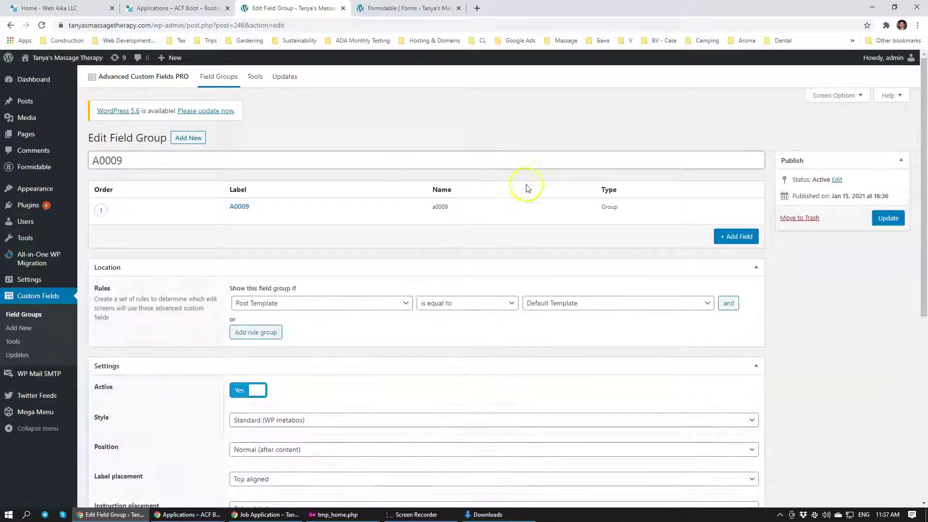
left_click(325, 307)
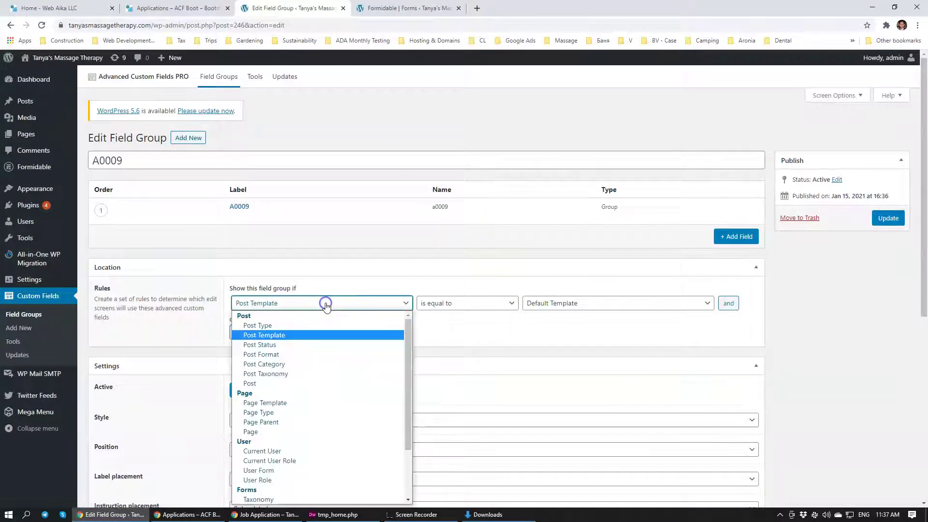
left_click(294, 336)
left_click(597, 302)
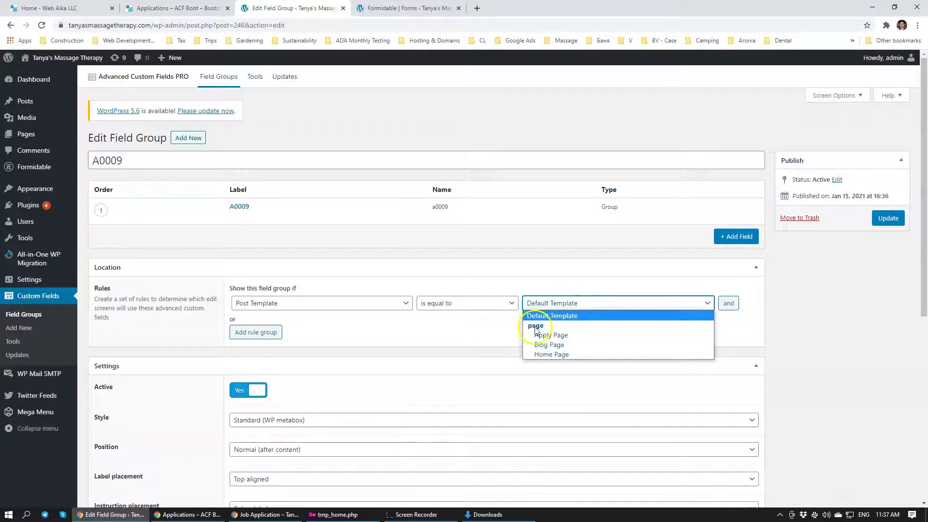
left_click(563, 356)
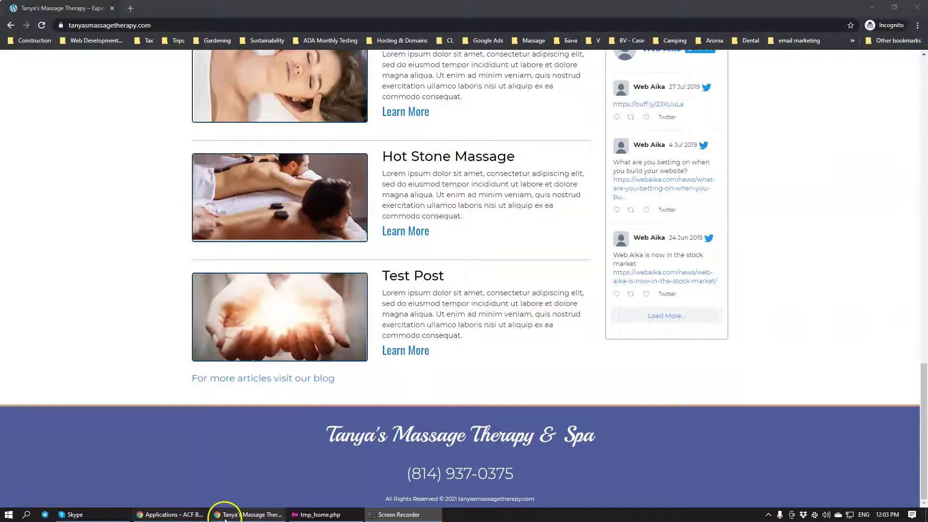
- Stay on the page at the Leave site prompt and update the A0009 field group
left_click(175, 514)
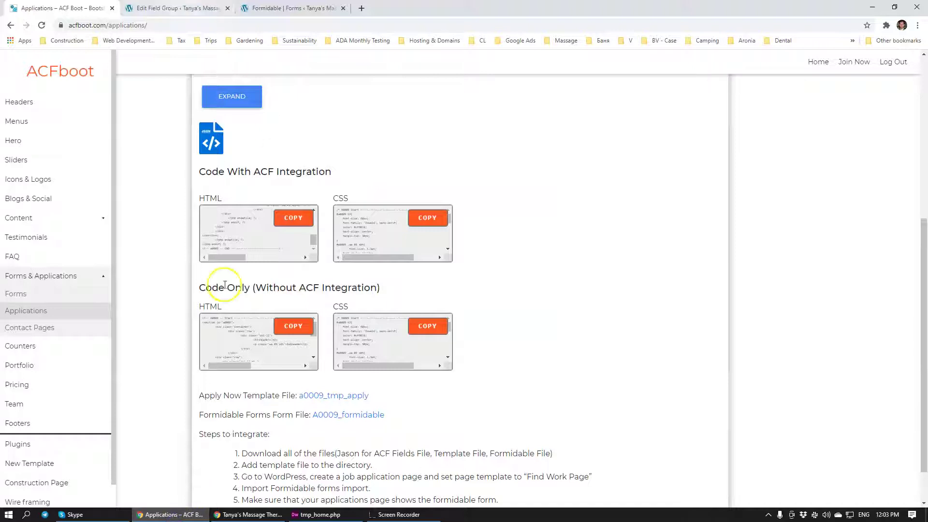
left_click(231, 516)
left_click(175, 514)
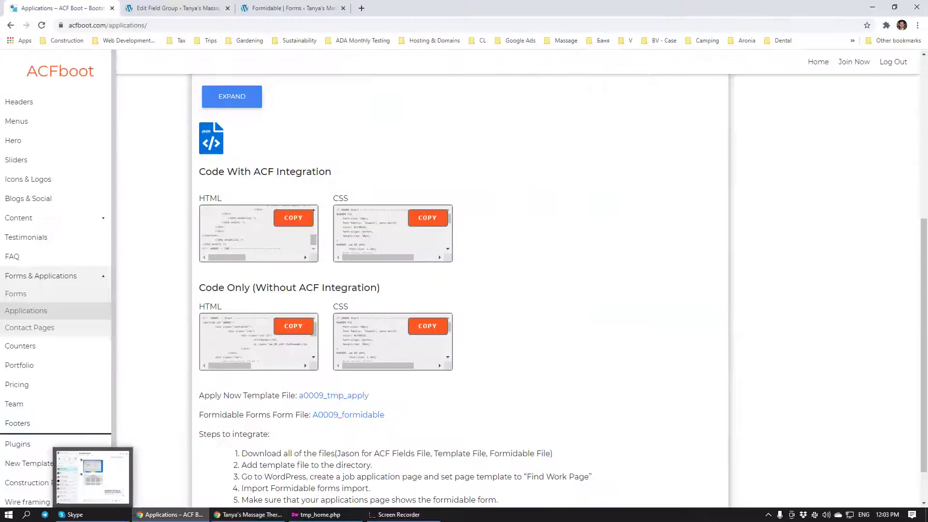
left_click(179, 8)
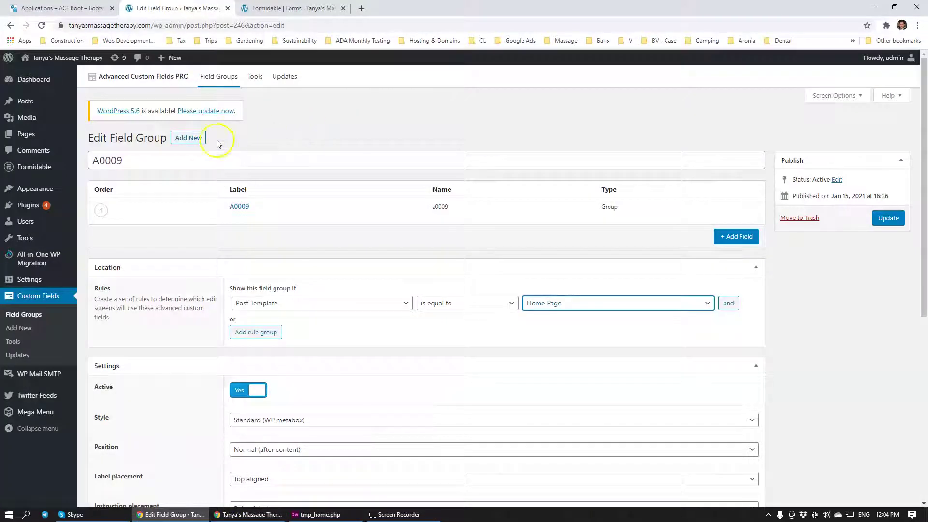
left_click(26, 134)
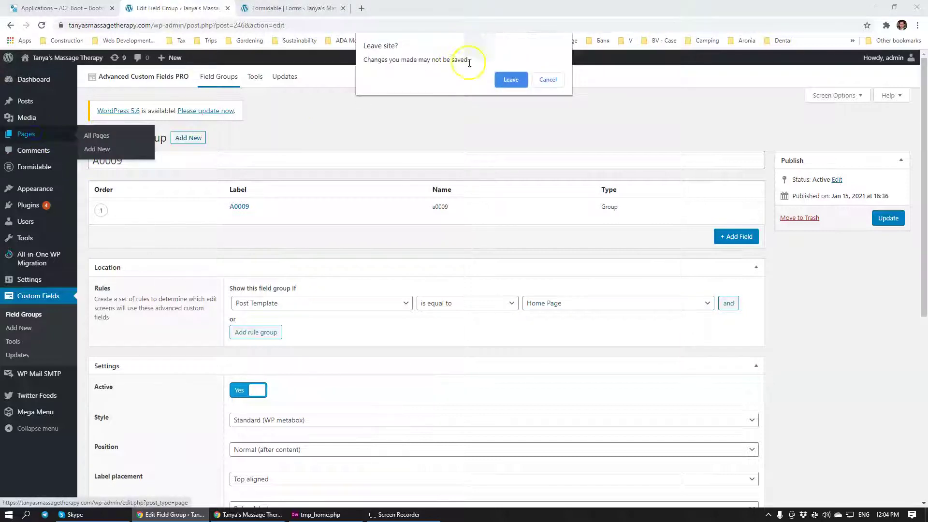
left_click(547, 79)
left_click(887, 218)
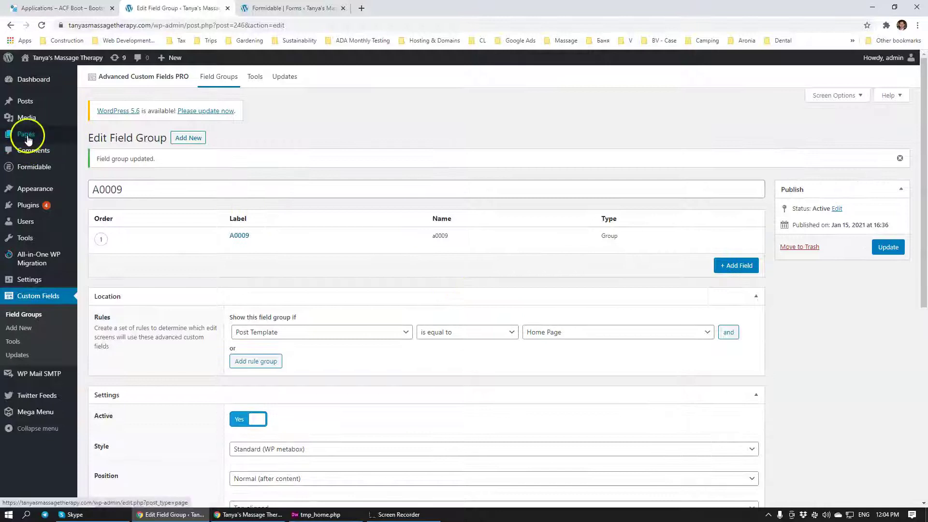
left_click(27, 136)
- Open the Home page and move the A0009 block down to the very end
left_click(120, 272)
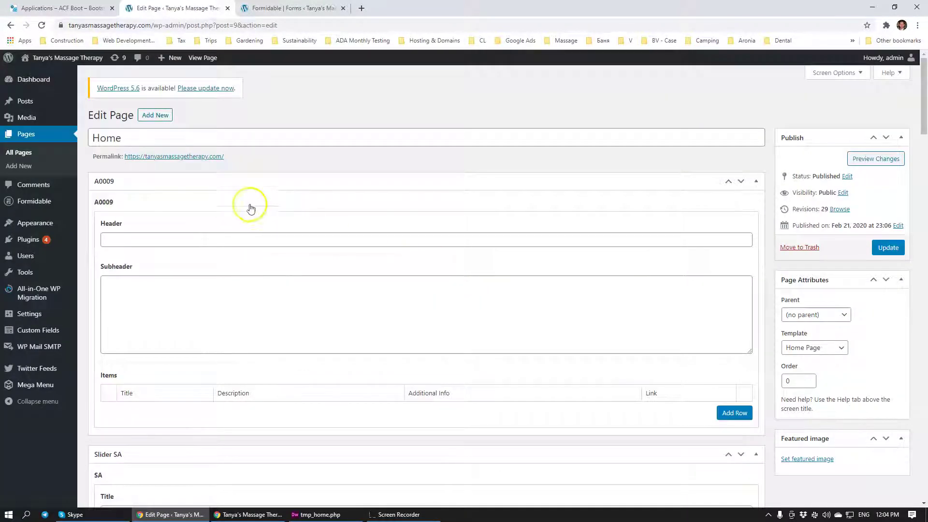
left_click(741, 183)
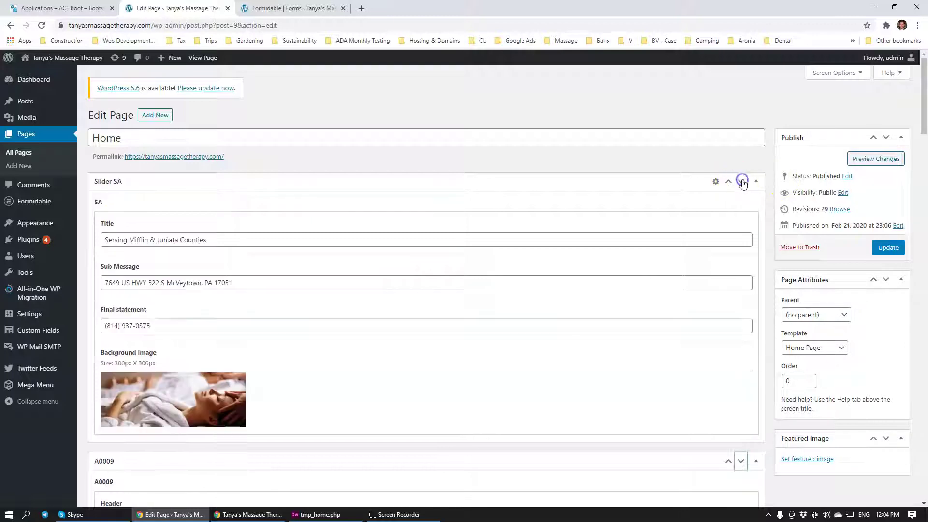
scroll(746, 234, "down", 5)
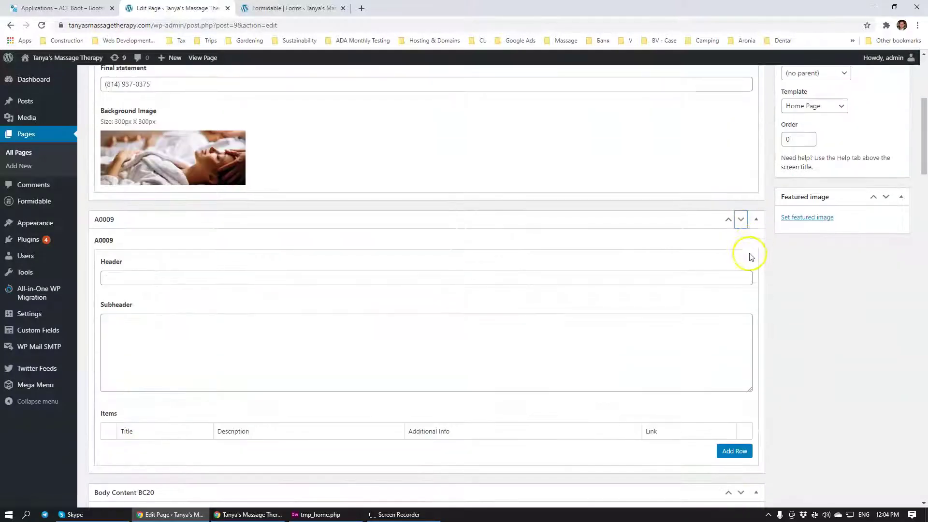
left_click(740, 219)
scroll(721, 296, "down", 5)
scroll(746, 140, "up", 1)
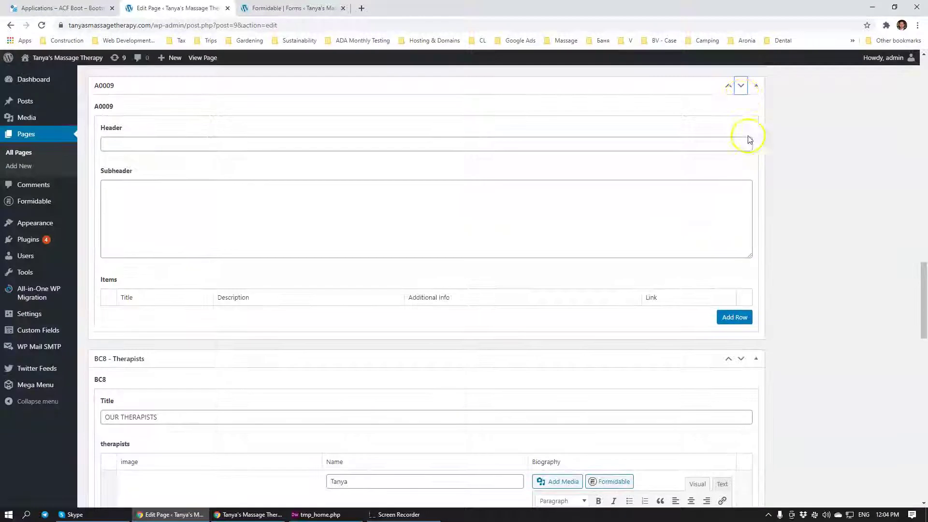
left_click(740, 85)
scroll(731, 203, "down", 3)
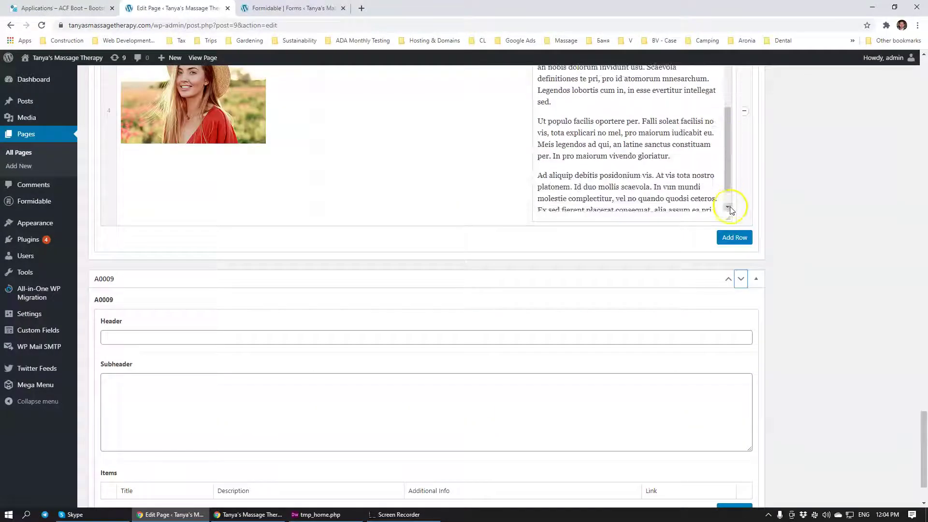
left_click(741, 278)
scroll(479, 273, "down", 2)
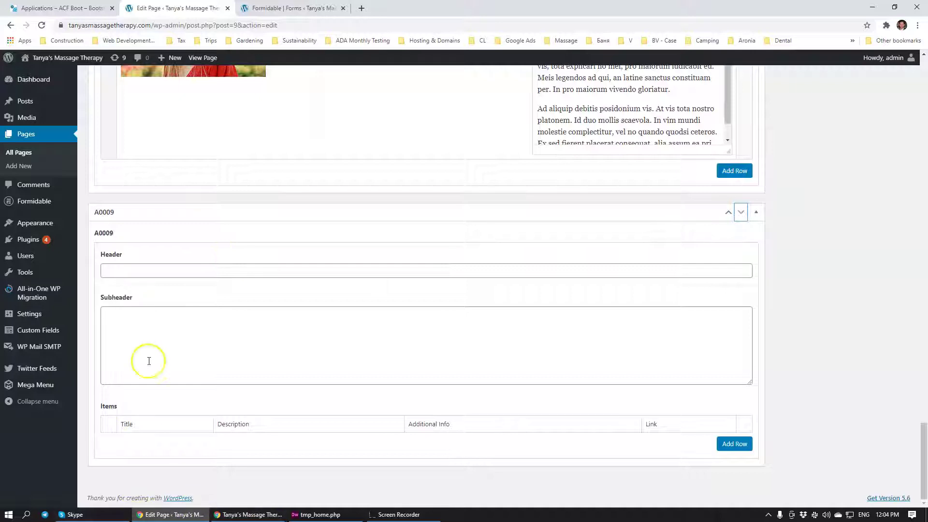
- Enter 'Career Opportunities' as the A0009 header and paste filler biography text into the subheader
left_click(145, 269)
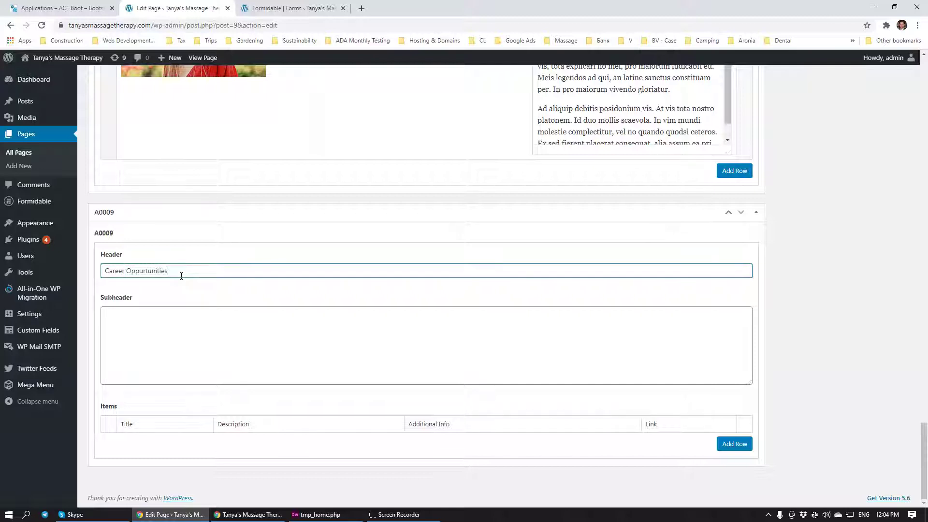
right_click(156, 274)
left_click(177, 281)
left_click(167, 318)
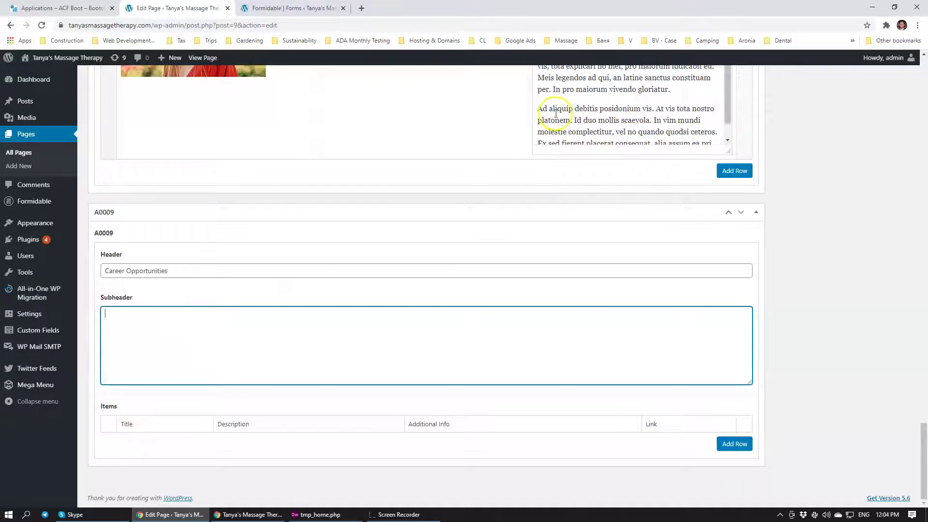
scroll(552, 113, "up", 6)
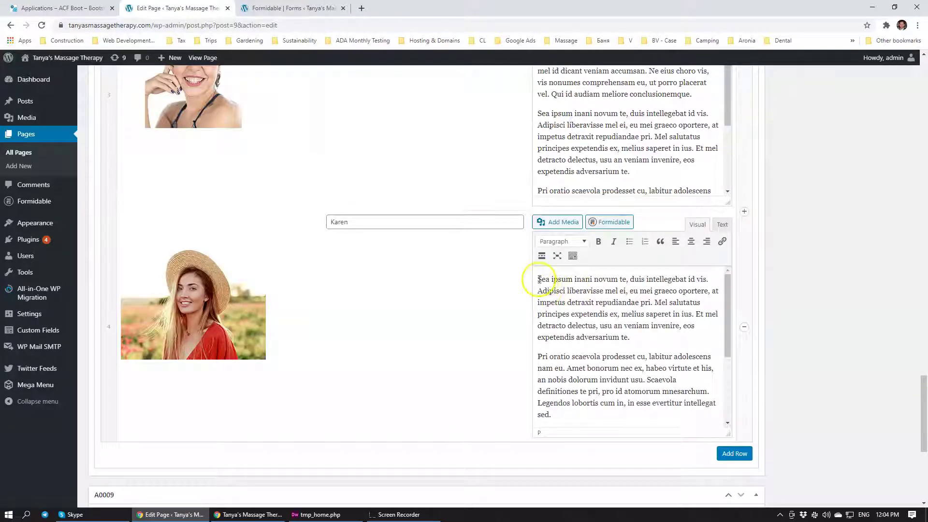
left_click_drag(537, 279, 710, 285)
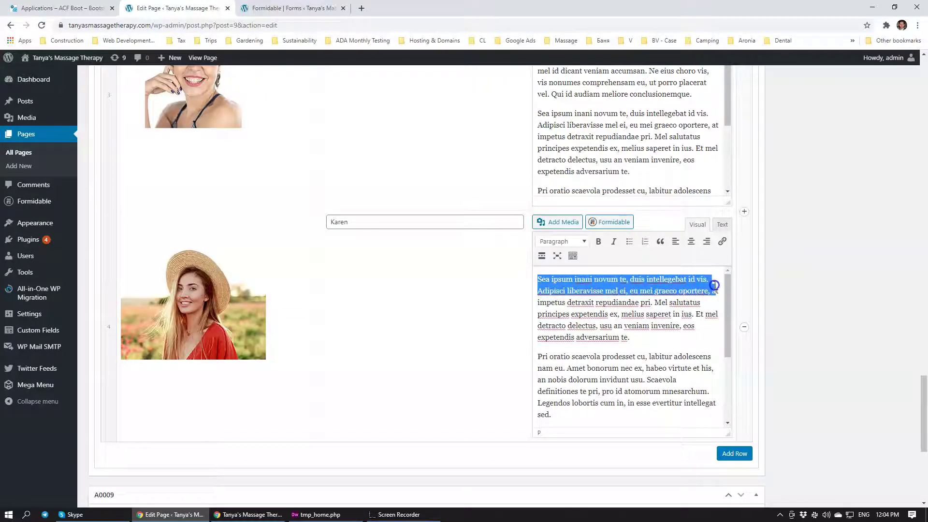
scroll(273, 328, "down", 5)
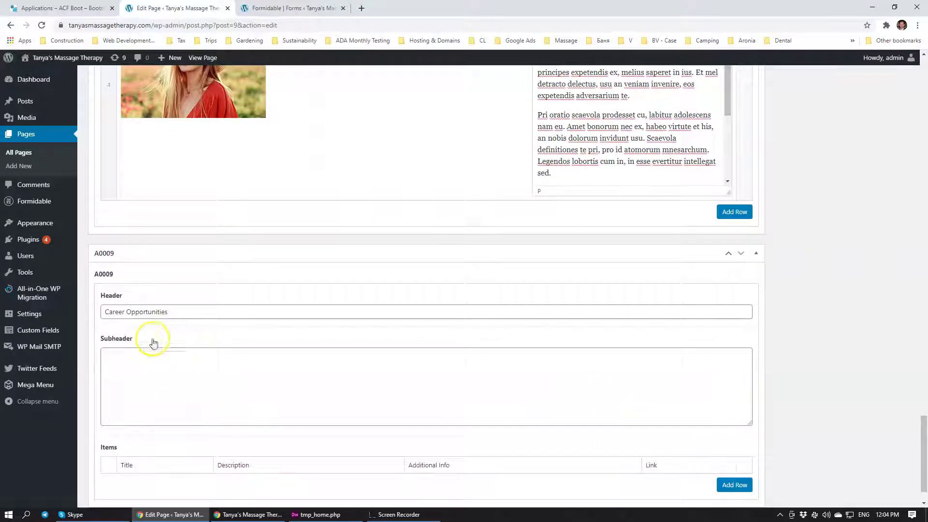
left_click(148, 364)
type("Sea ipsum inani novum te, duis intellegebat id vis. Adipisci liberavisse mel ei, eu mei graeco oportere, a")
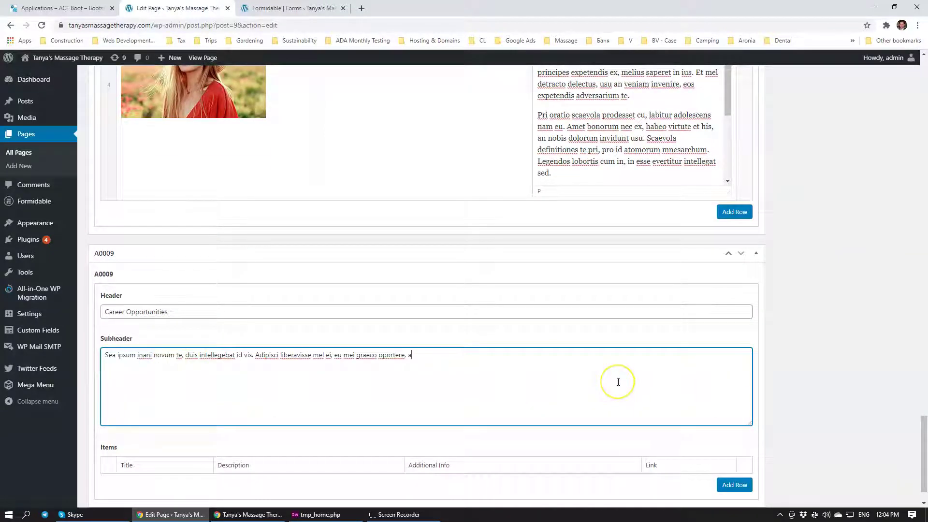
left_click(823, 358)
- Add a Massage Therapist item to A0009 Items with a pasted filler description
scroll(824, 361, "down", 1)
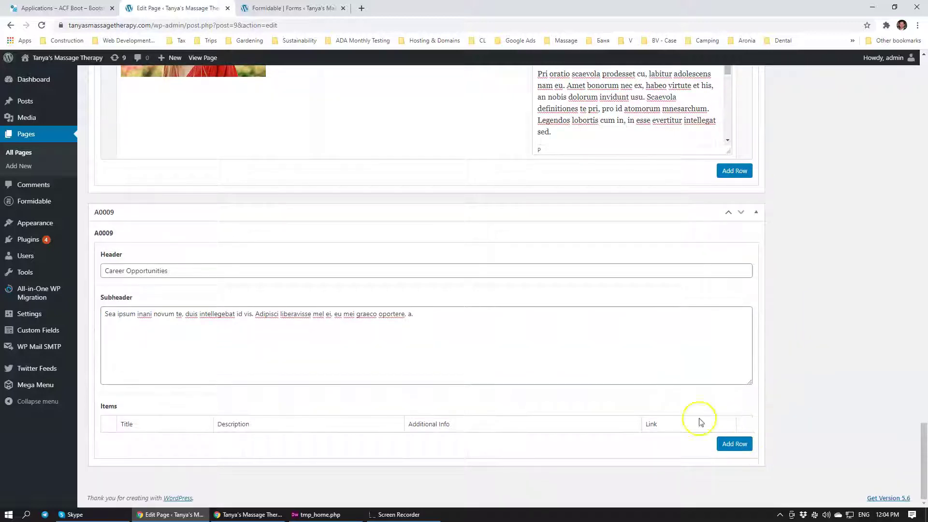
left_click(723, 447)
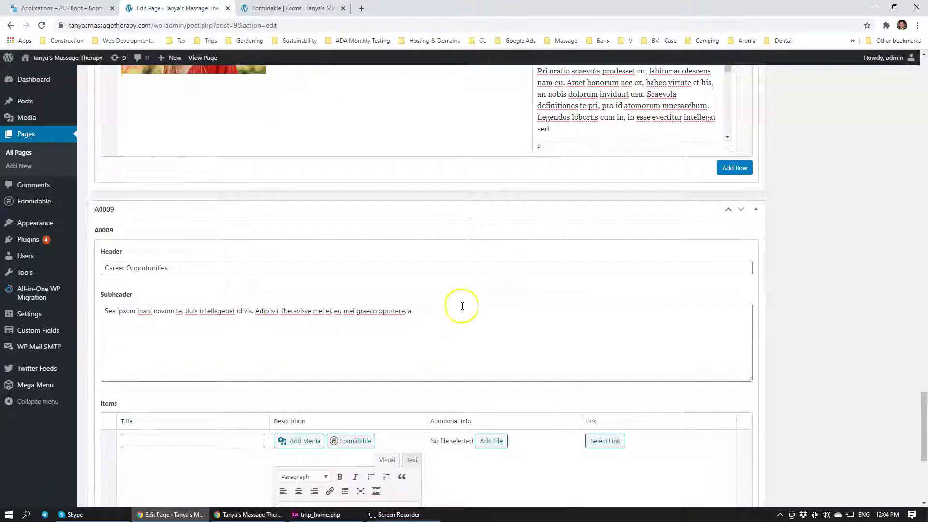
scroll(275, 263, "down", 5)
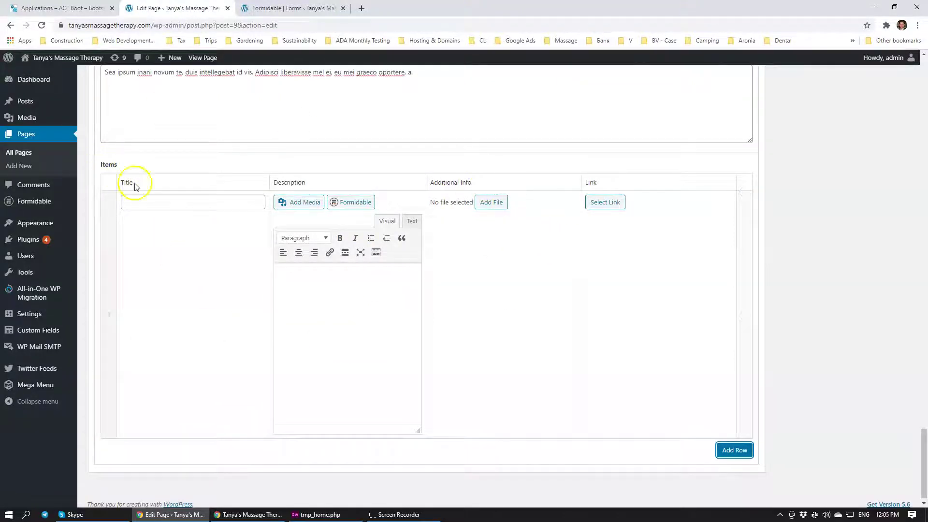
left_click(157, 203)
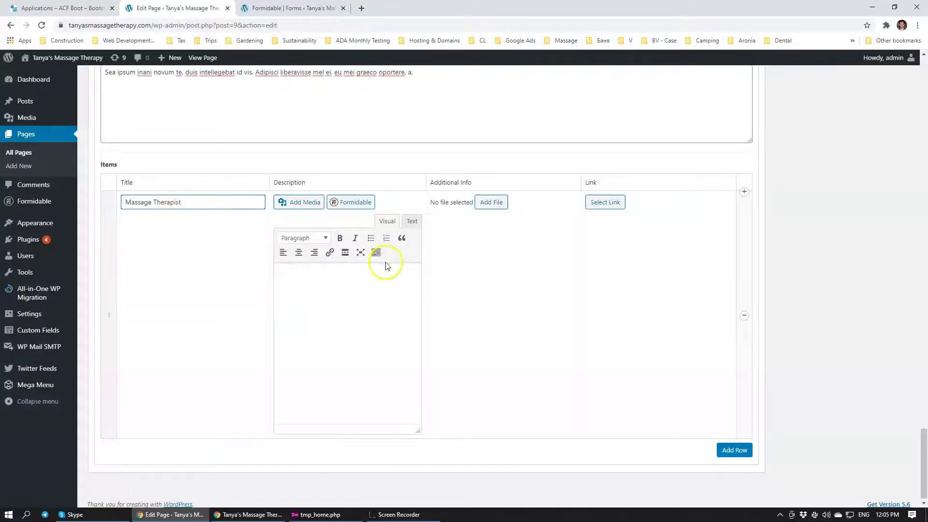
left_click(378, 285)
scroll(389, 286, "up", 8)
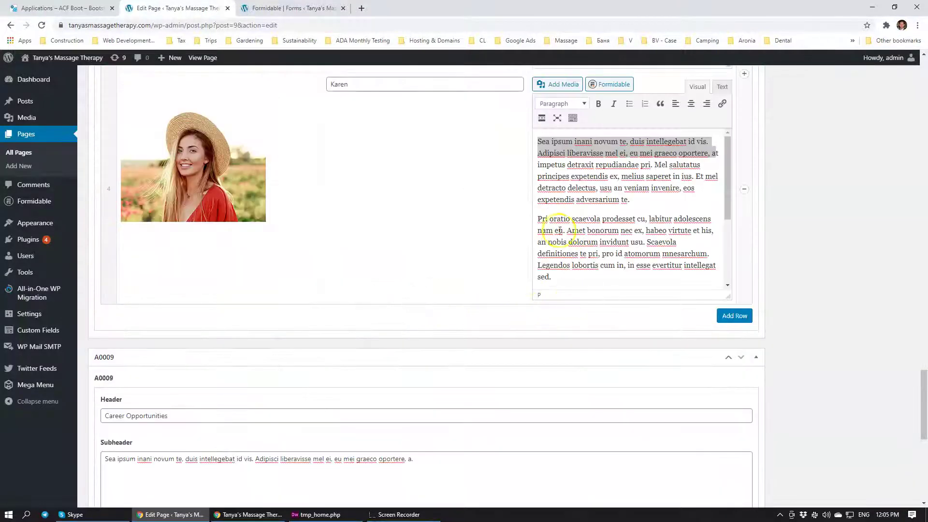
left_click_drag(535, 217, 532, 159)
key("ctrl+c")
scroll(231, 281, "down", 4)
scroll(231, 281, "down", 2)
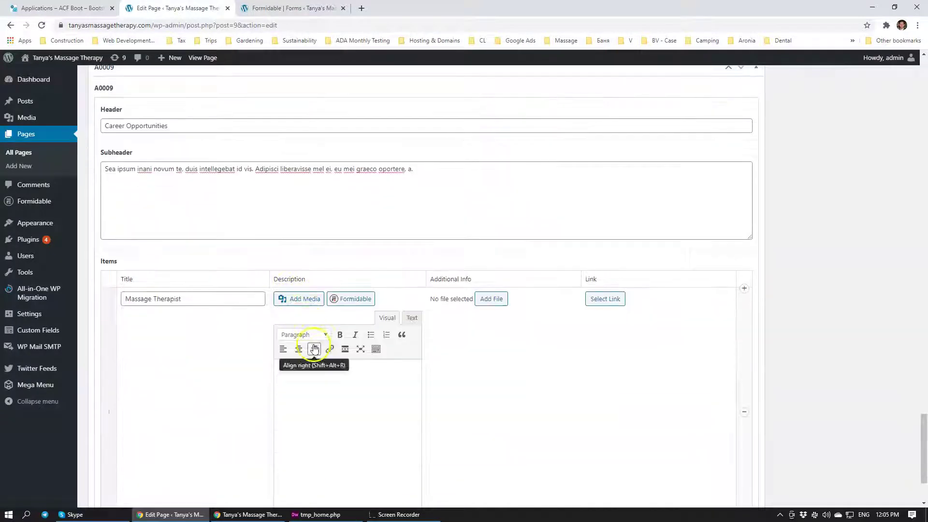
left_click(338, 387)
key("ctrl+v")
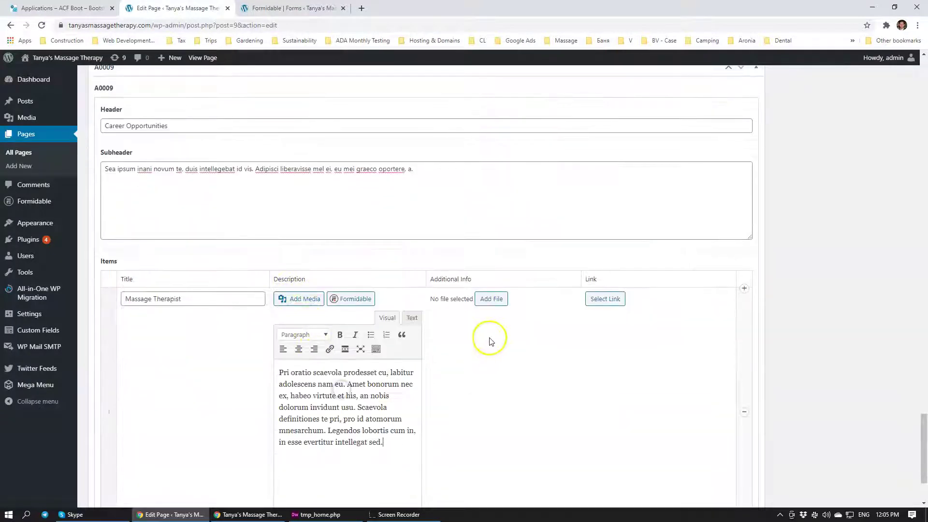
- Attach logo_8 to the Massage Therapist item and link it to the Job Application page
left_click(499, 299)
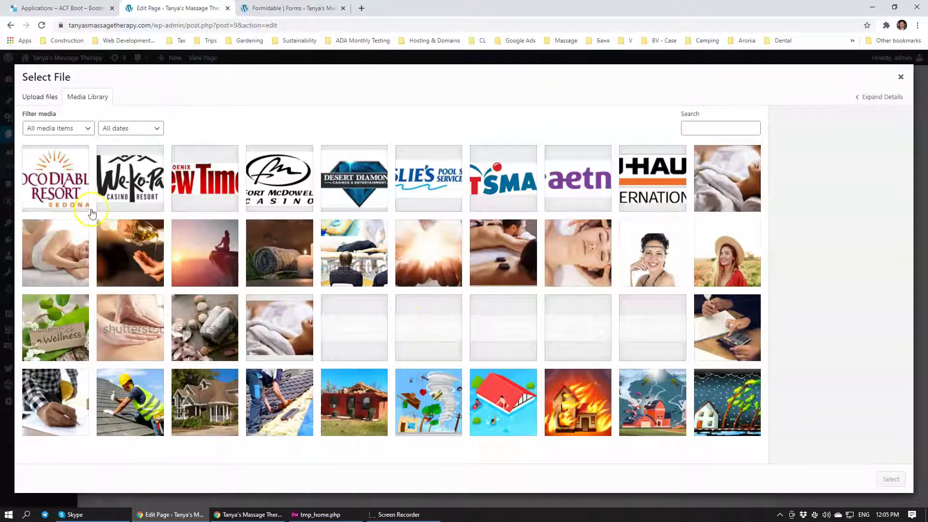
left_click(41, 151)
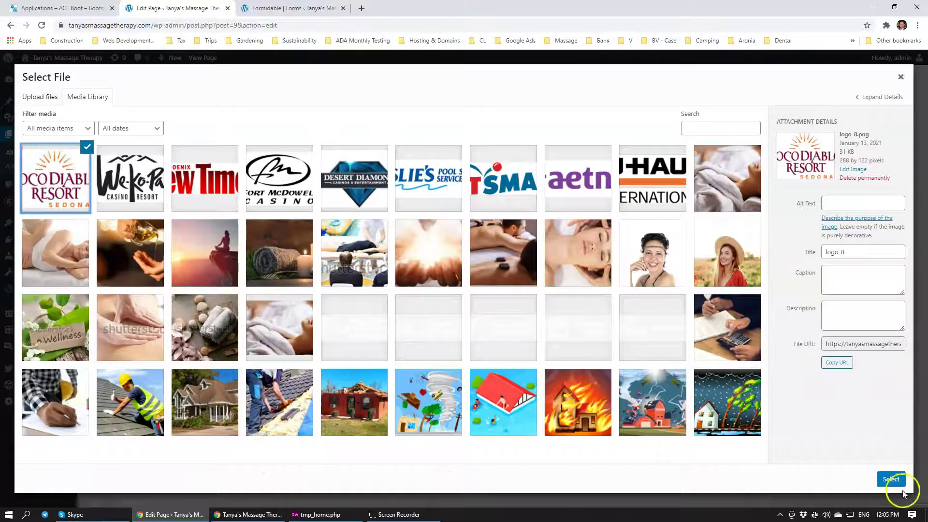
left_click(891, 478)
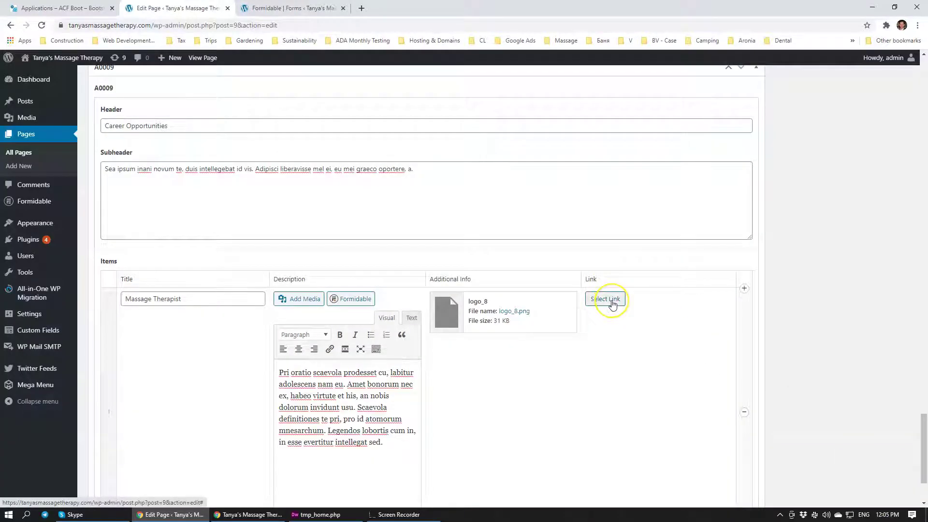
left_click(611, 300)
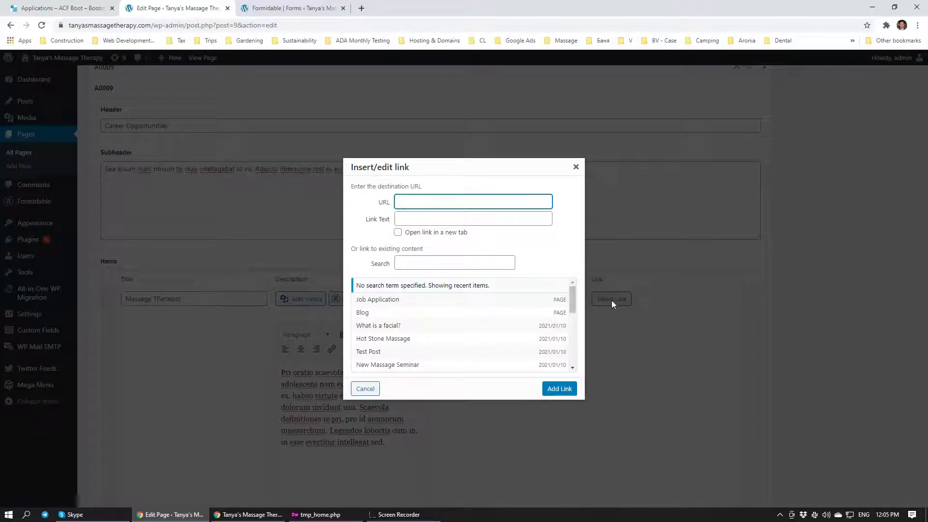
left_click(376, 301)
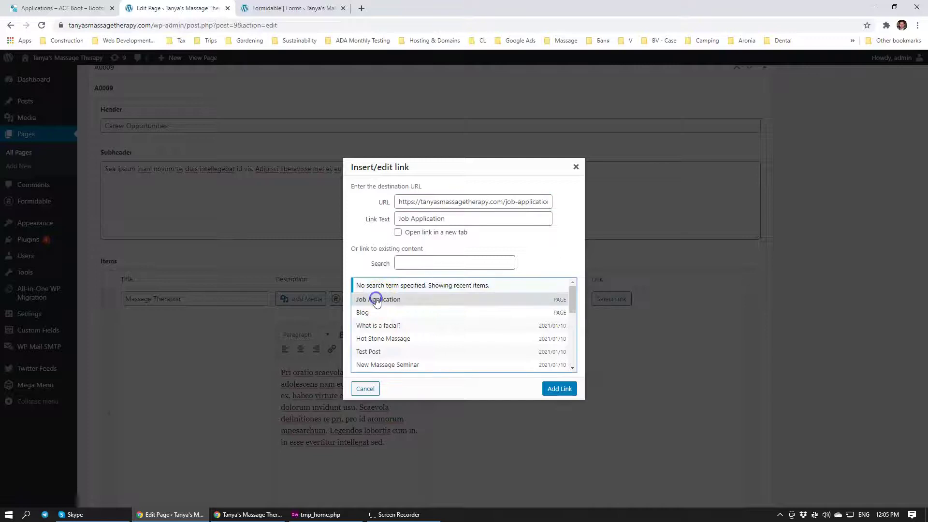
left_click(559, 389)
scroll(478, 348, "down", 2)
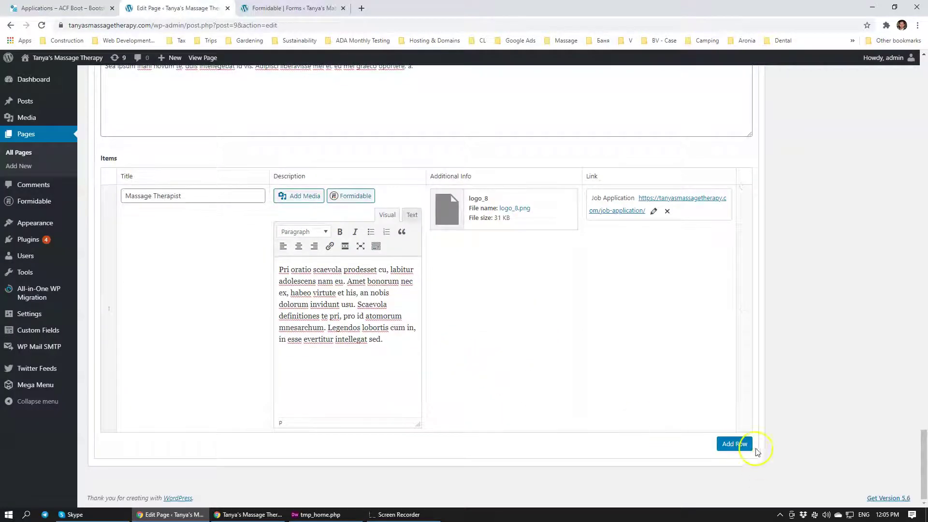
- Add a Receptionist item row and paste the Latin filler paragraph as its description
left_click(734, 443)
scroll(332, 346, "down", 4)
scroll(332, 346, "up", 4)
scroll(194, 275, "down", 3)
left_click(174, 298)
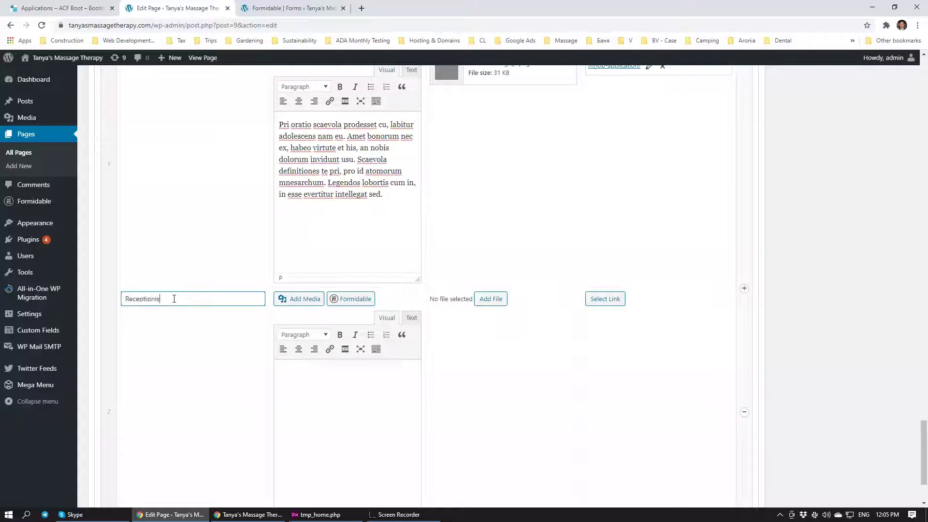
left_click(331, 400)
key("ctrl+v")
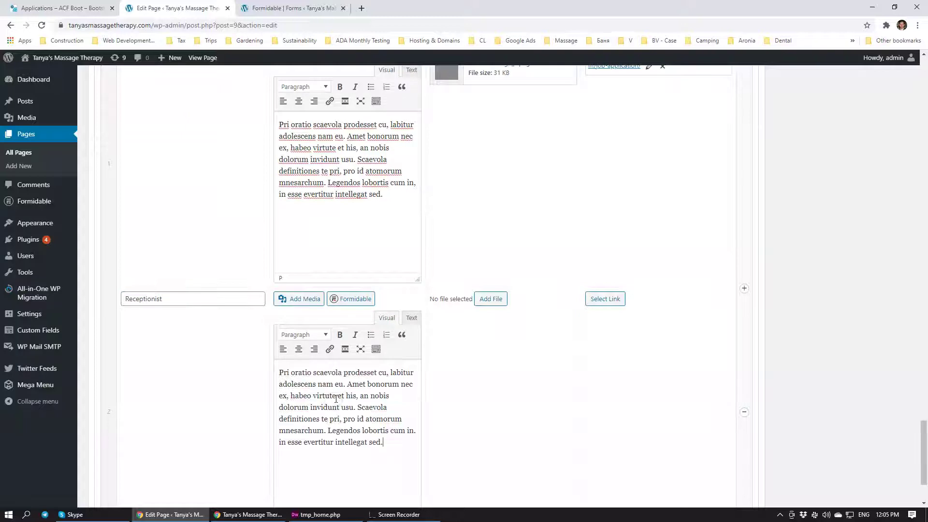
- Link the Receptionist item to the Job Application page, leaving no file, and update the Home page
left_click(503, 302)
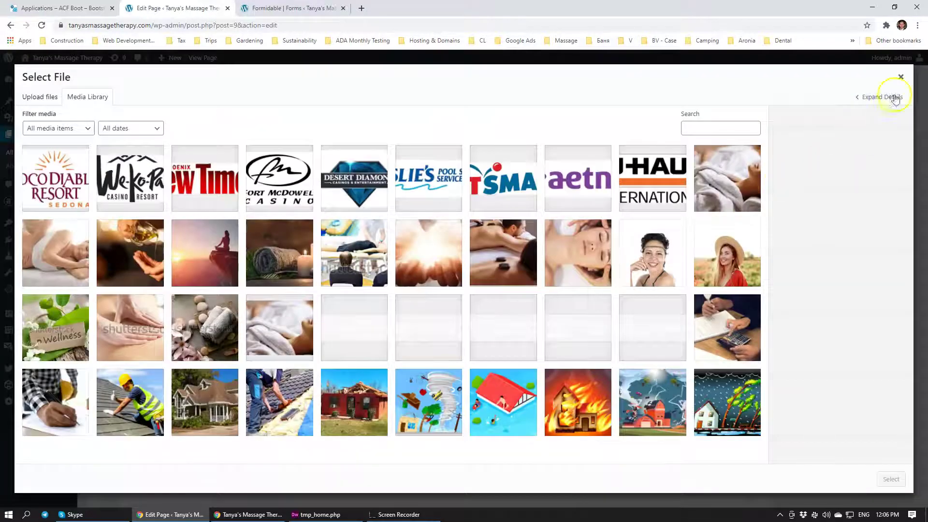
left_click(900, 77)
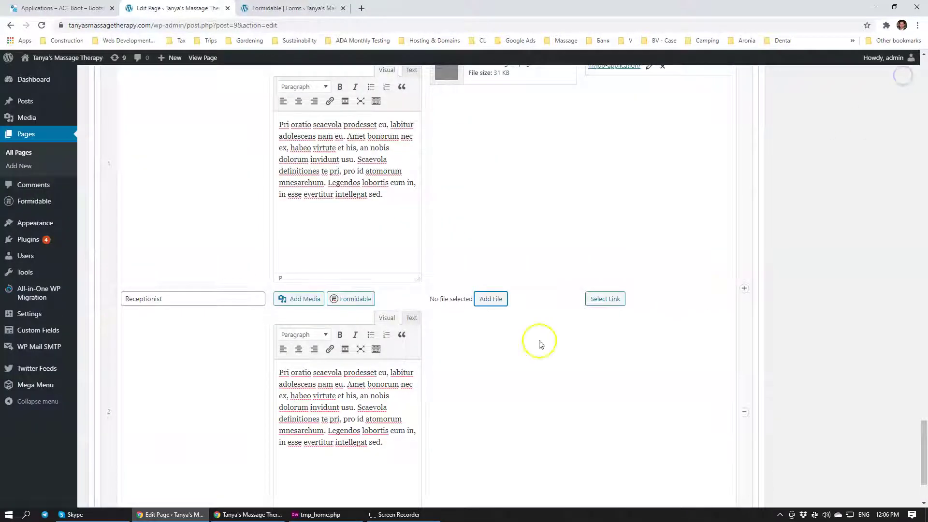
left_click(620, 299)
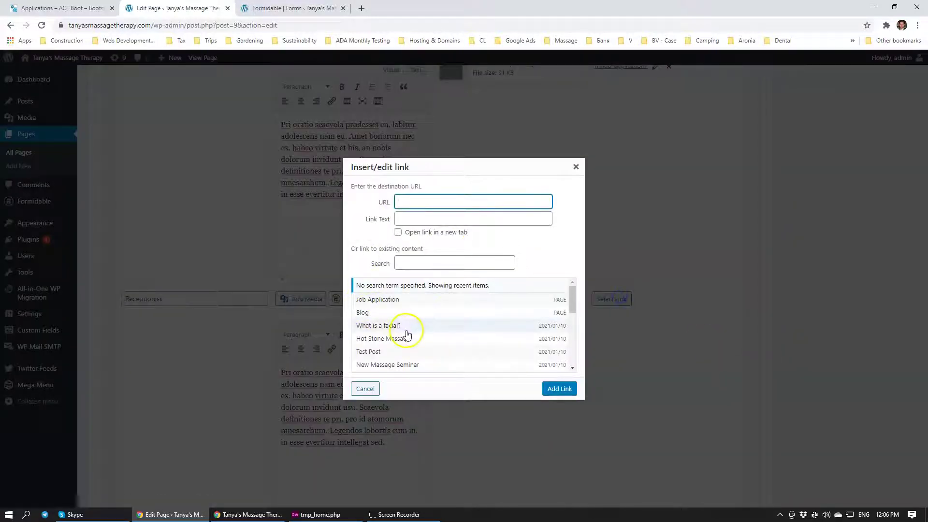
left_click(369, 300)
left_click(563, 389)
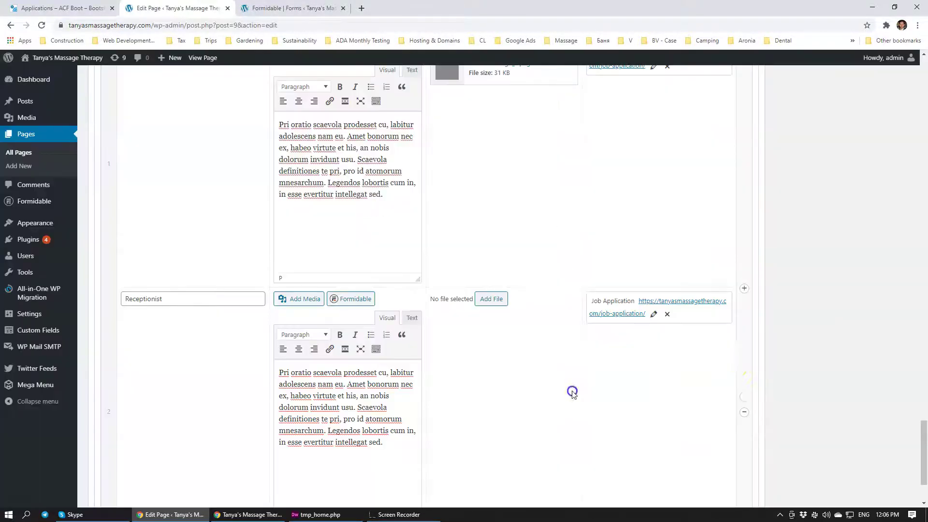
scroll(852, 327, "up", 10)
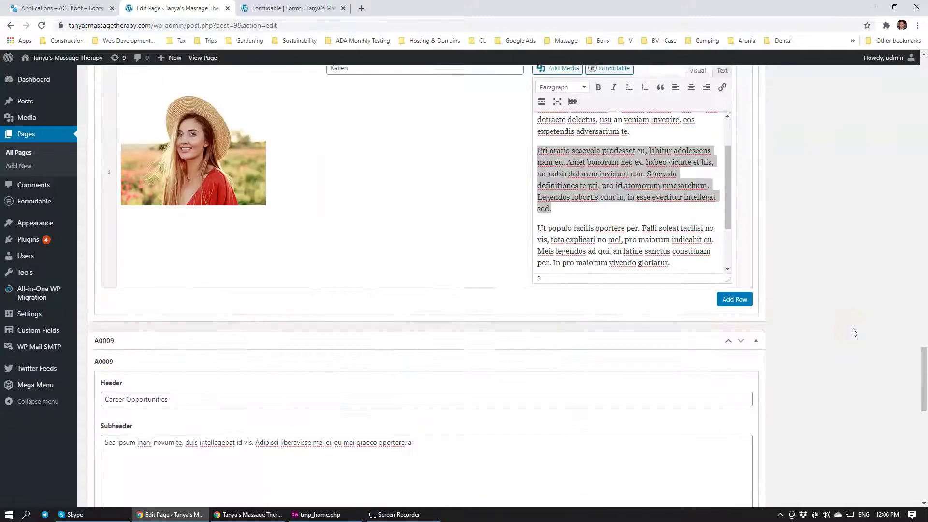
left_click_drag(922, 377, 923, 101)
left_click(891, 163)
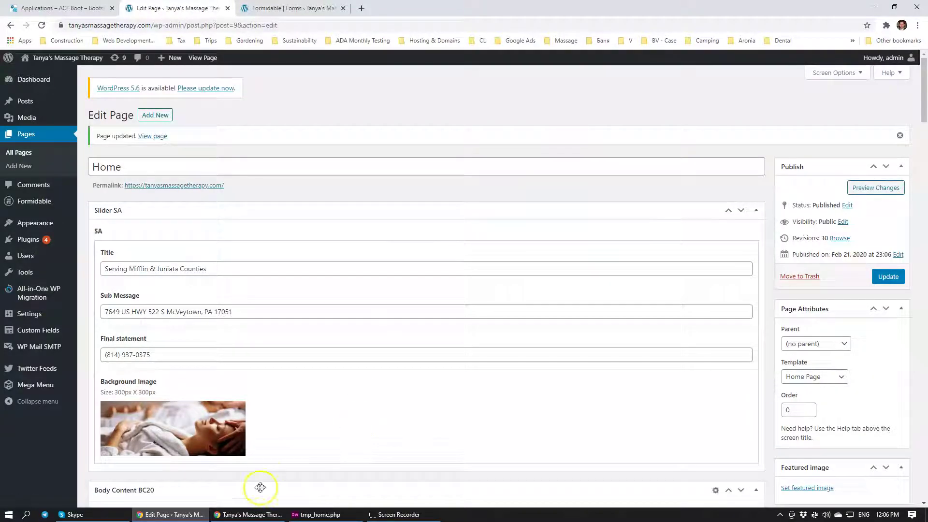
- Reload the live home page and check the Massage Therapist form's prefilled position field
left_click(247, 514)
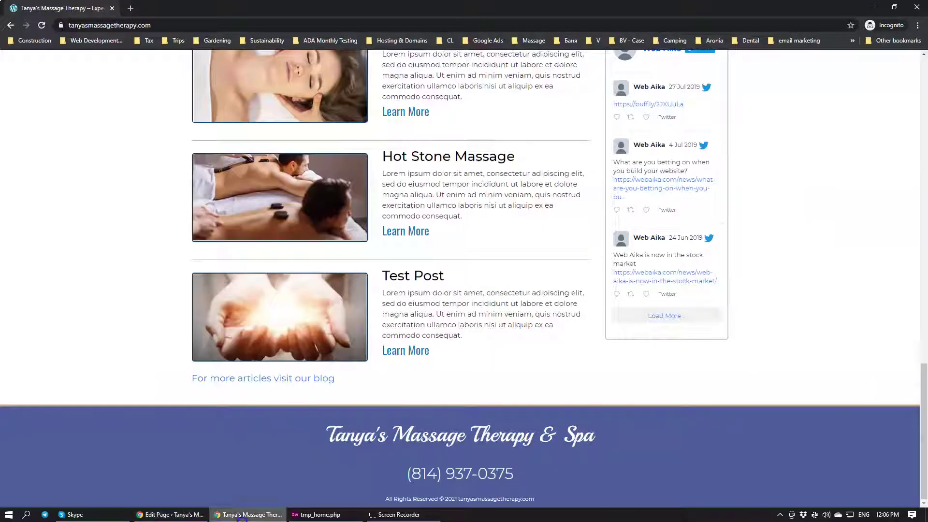
left_click(42, 27)
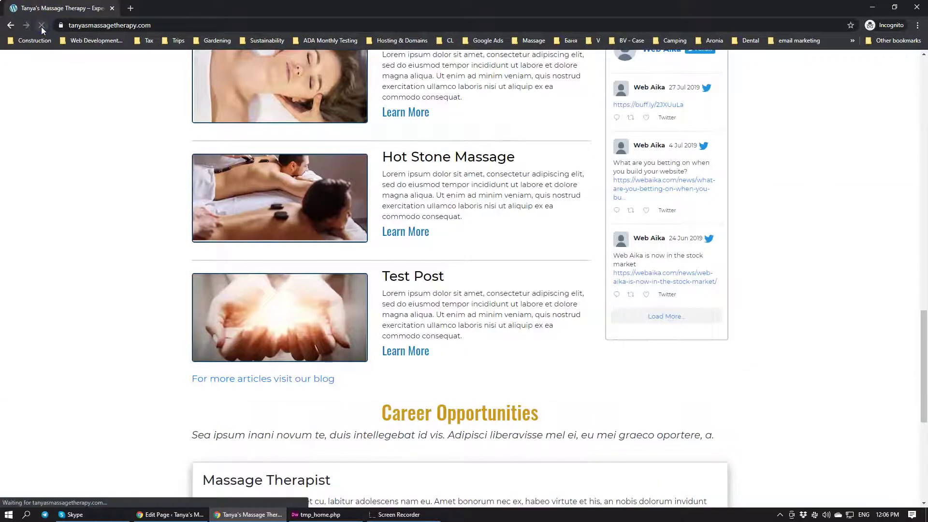
scroll(290, 240, "down", 5)
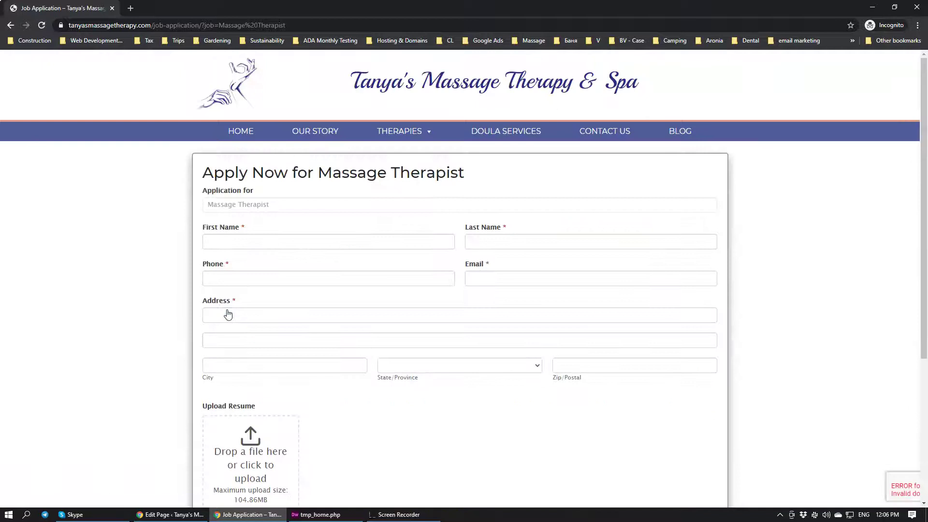
left_click_drag(369, 172, 482, 184)
left_click(438, 182)
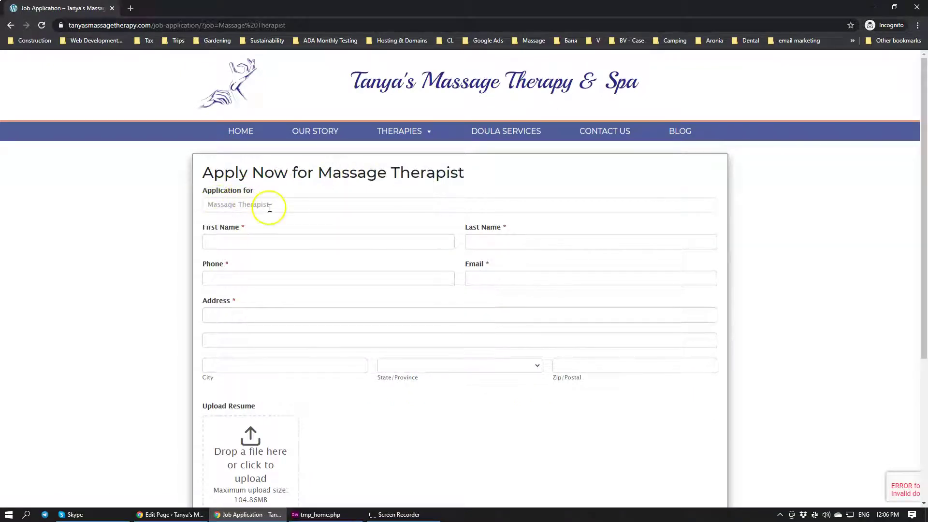
left_click(243, 238)
left_click(100, 209)
scroll(149, 211, "down", 5)
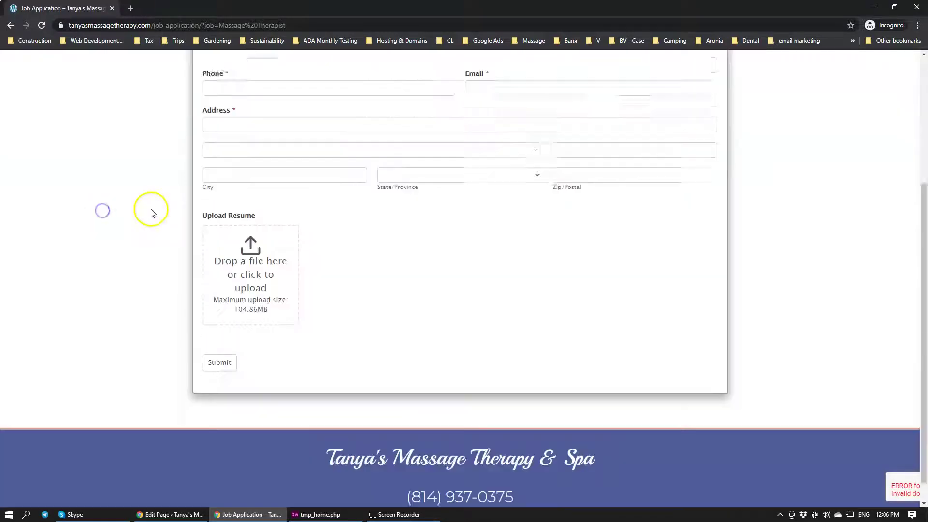
scroll(234, 230, "up", 5)
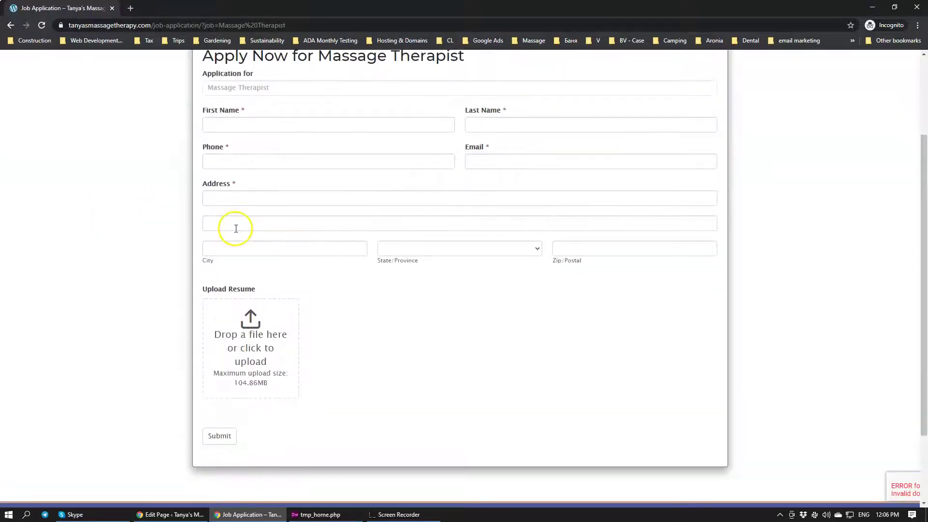
- Go back, open the Receptionist Apply Now form, then return to the WordPress page editor
key("alt+Left")
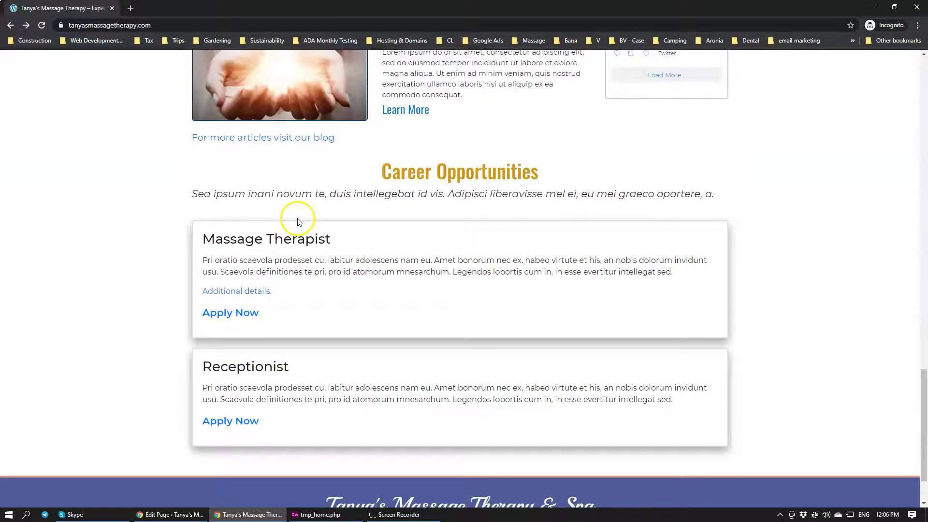
left_click(232, 422)
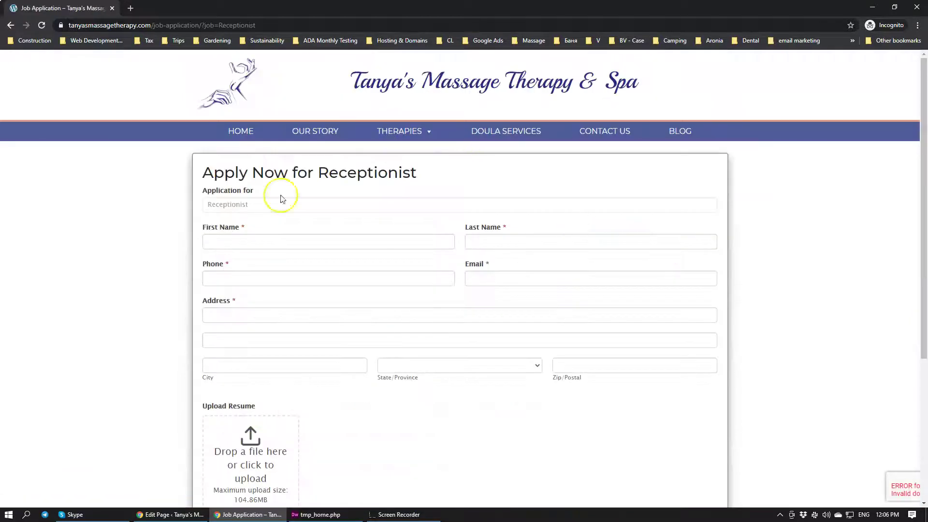
scroll(328, 317, "down", 3)
mouse_move(903, 486)
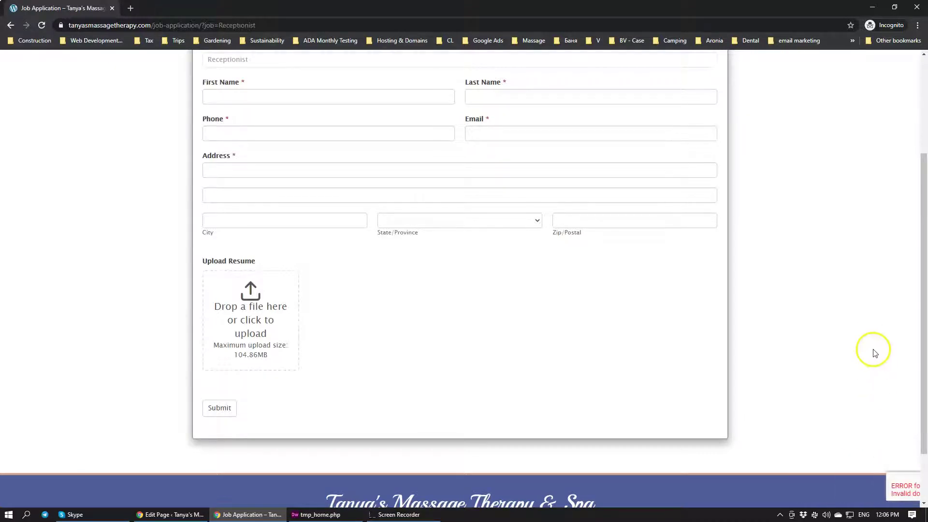
scroll(874, 351, "up", 3)
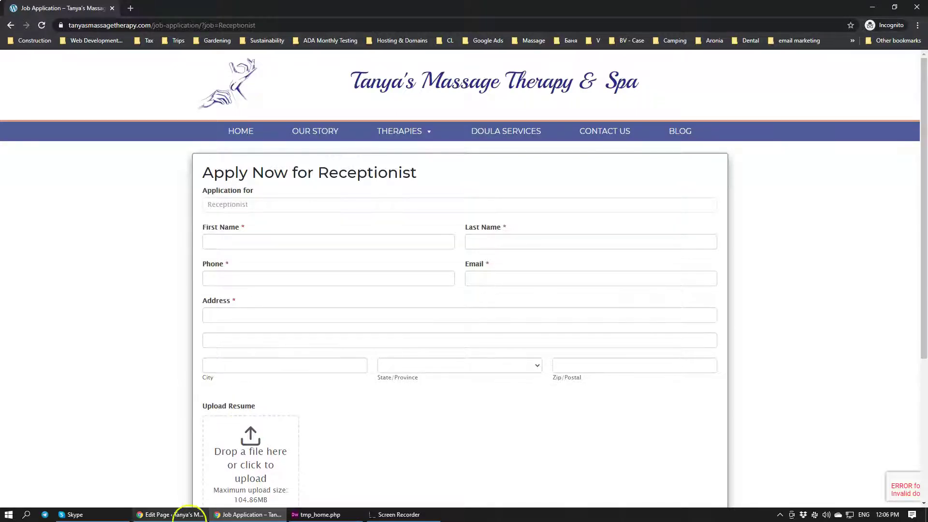
left_click(170, 515)
scroll(269, 366, "down", 2)
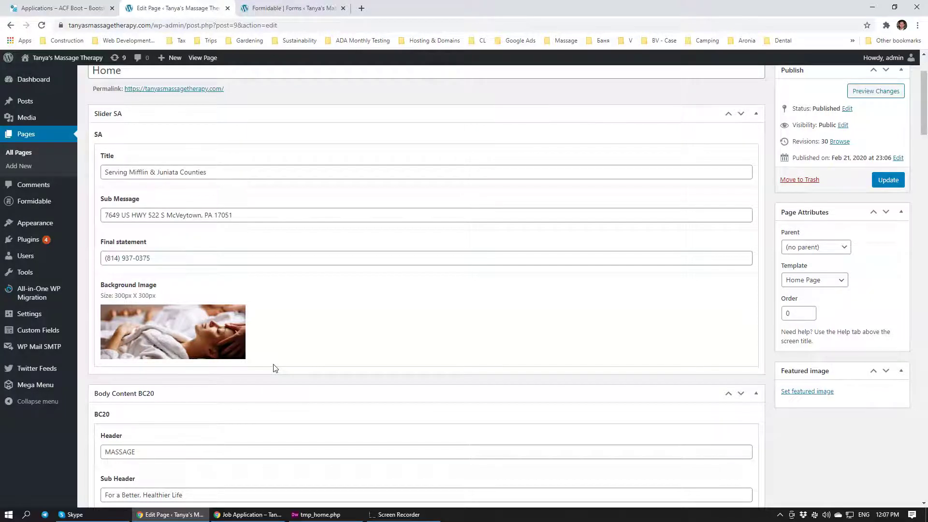
- Scroll through the Home page editor's Career Opportunities items in the A0009 block
scroll(271, 366, "down", 20)
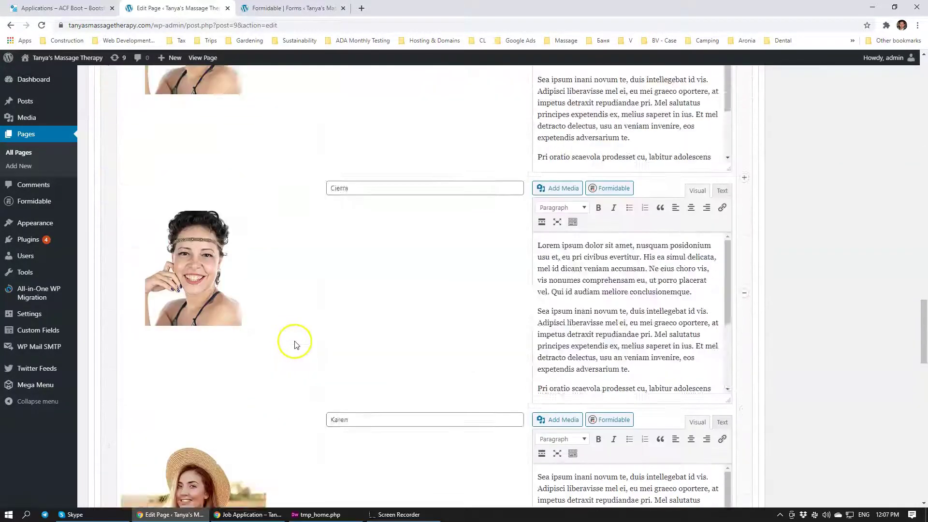
scroll(298, 343, "down", 15)
scroll(230, 362, "up", 2)
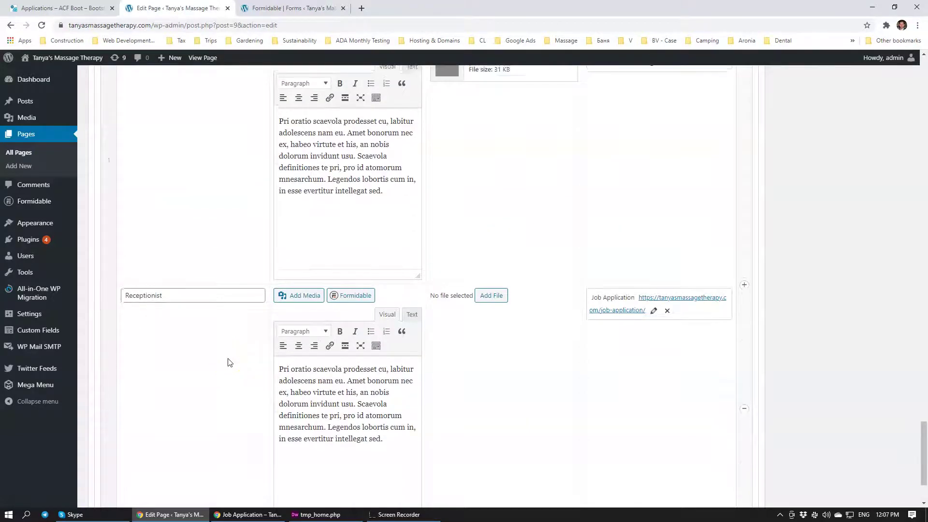
scroll(228, 363, "up", 3)
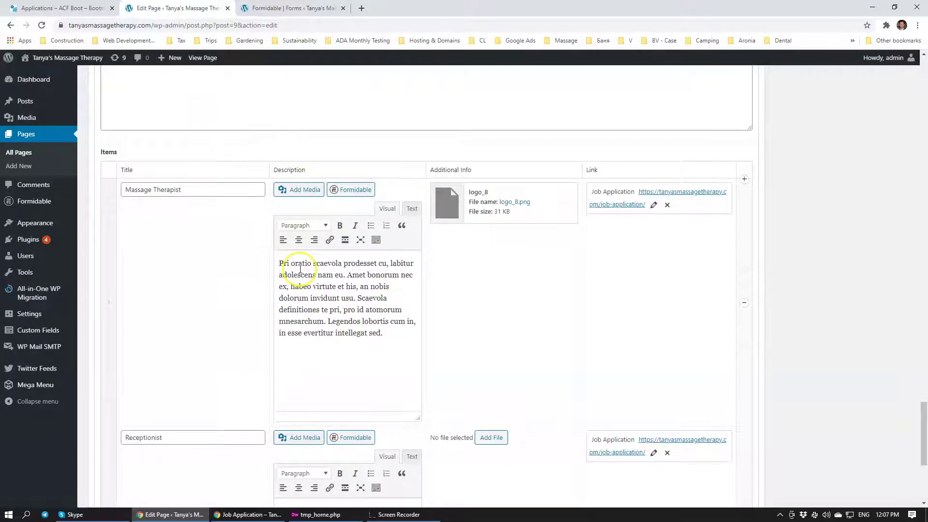
scroll(306, 304, "up", 2)
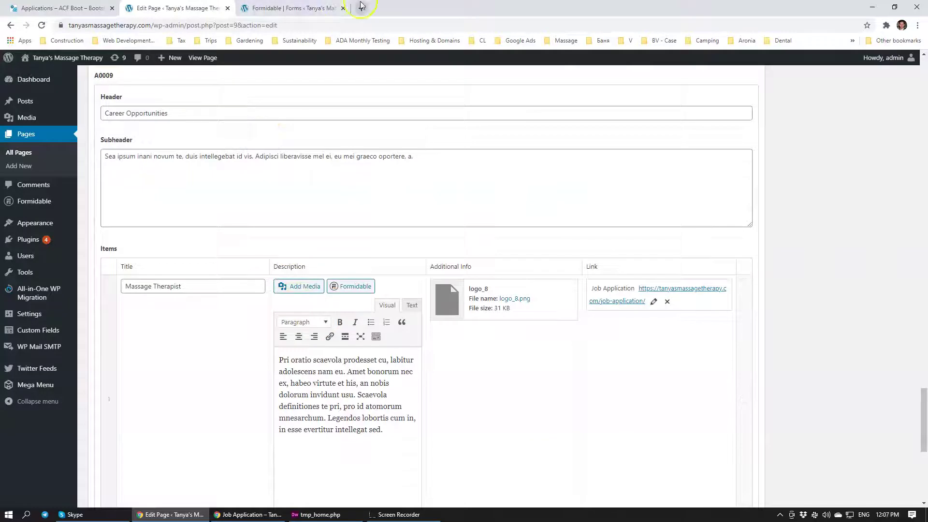
- Switch to the ACFboot Applications page and log out of ACFboot
left_click(58, 8)
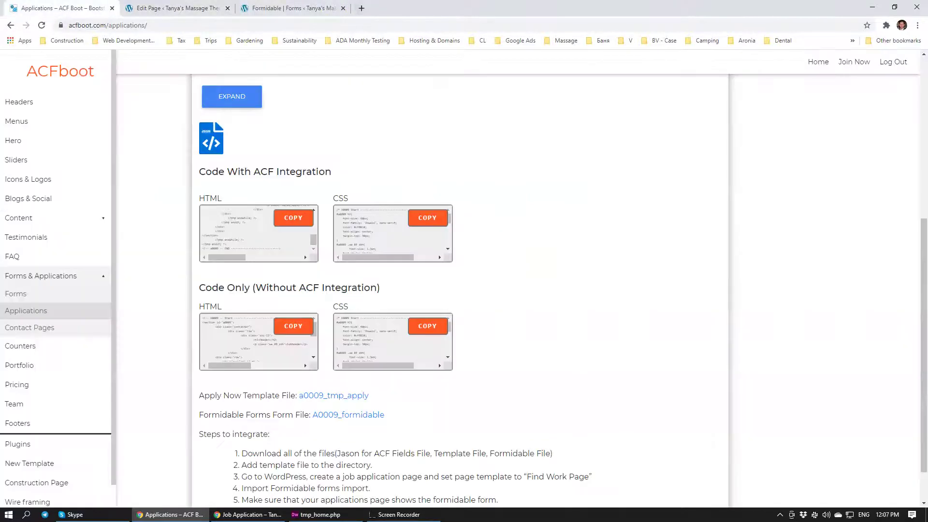
scroll(515, 252, "up", 5)
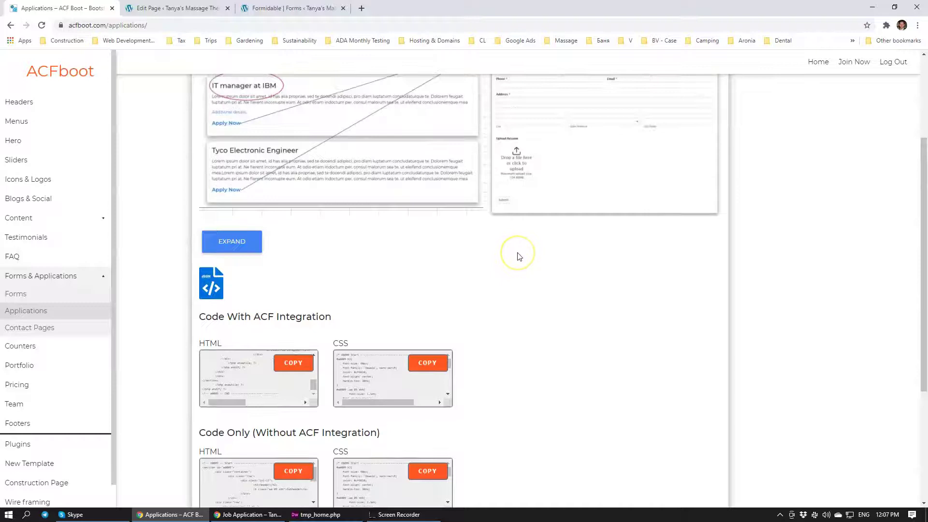
scroll(517, 256, "up", 1)
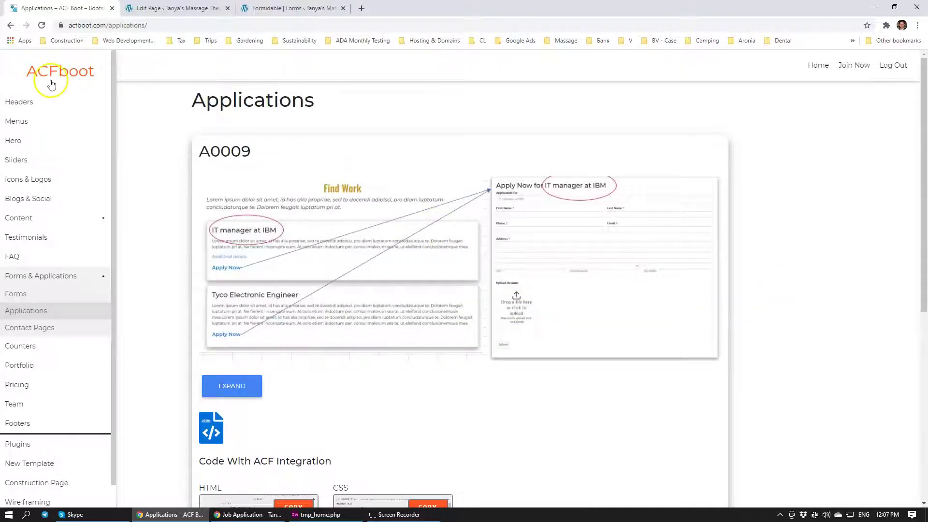
left_click(895, 67)
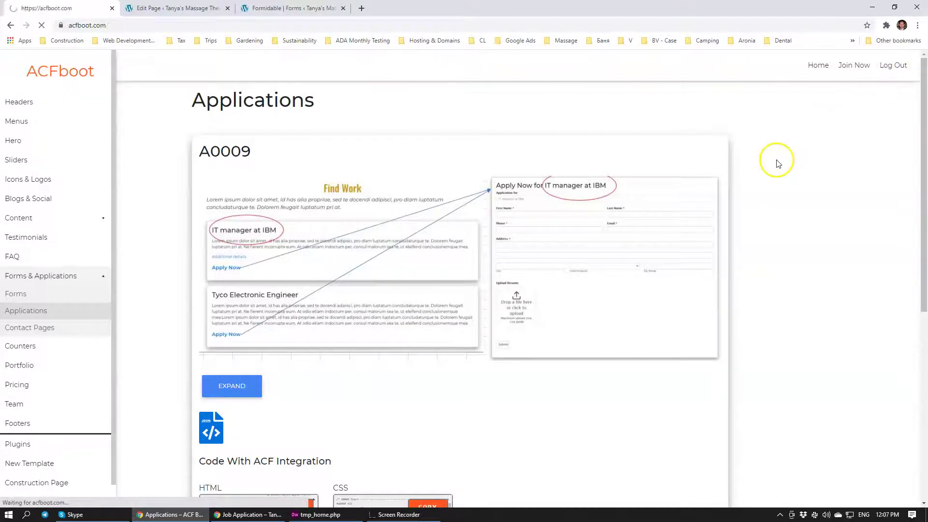
- Open the Premium sign-up page and select its '1 month for $1 then $4.99 / Month' terms
left_click(874, 68)
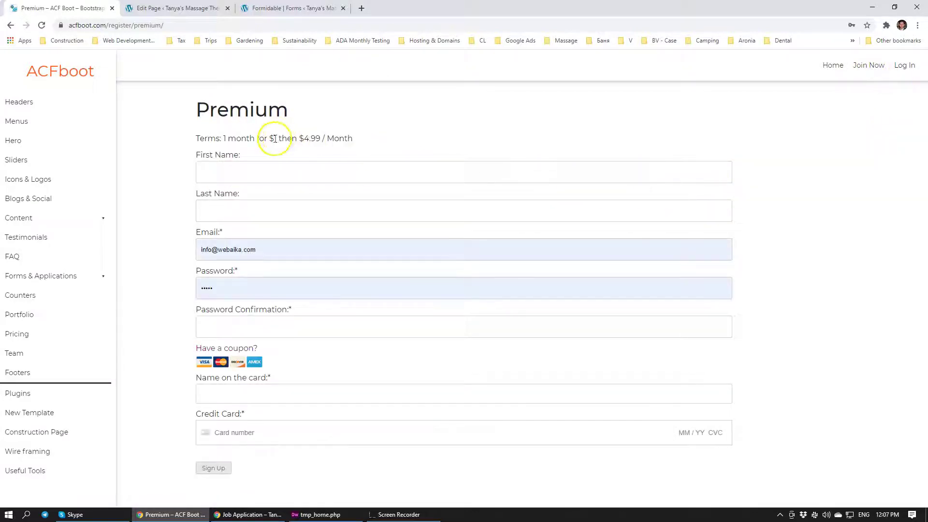
double_click(272, 139)
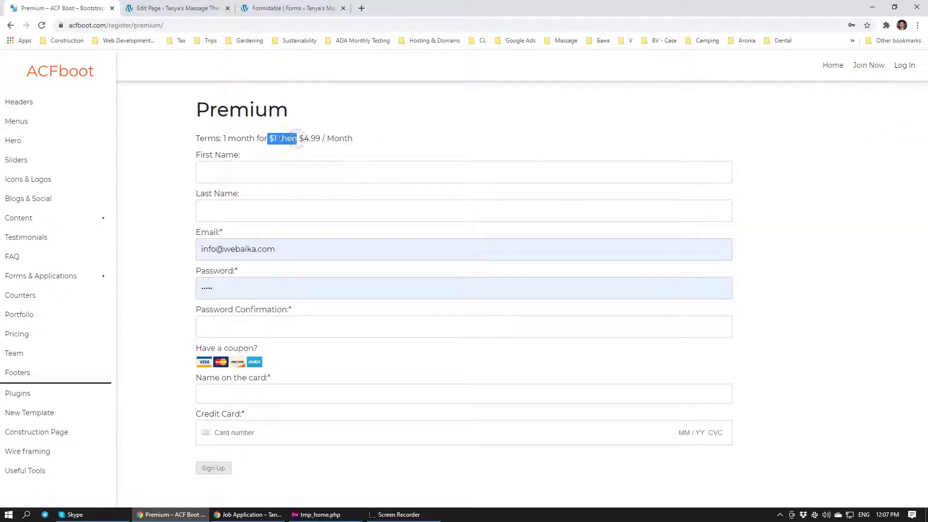
left_click_drag(275, 140, 307, 138)
left_click(305, 138)
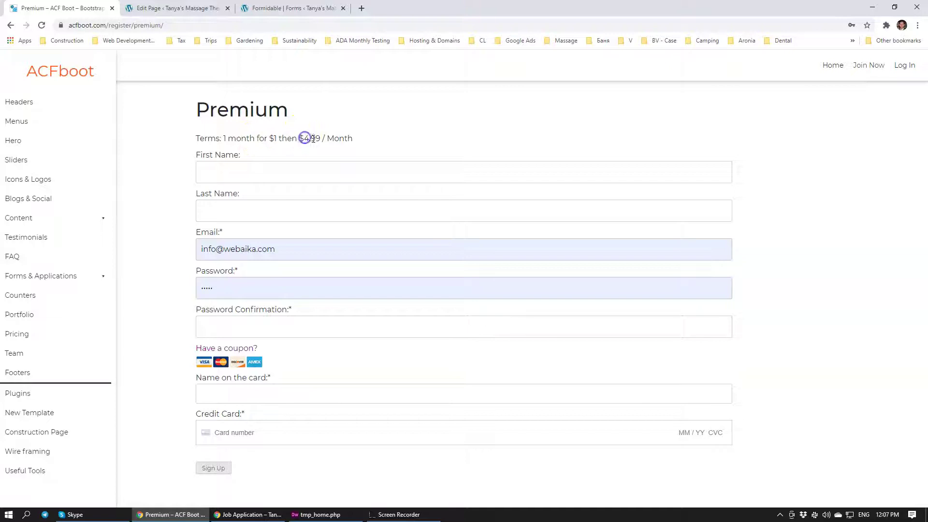
- Log in to ACFboot with the saved credentials
left_click(43, 202)
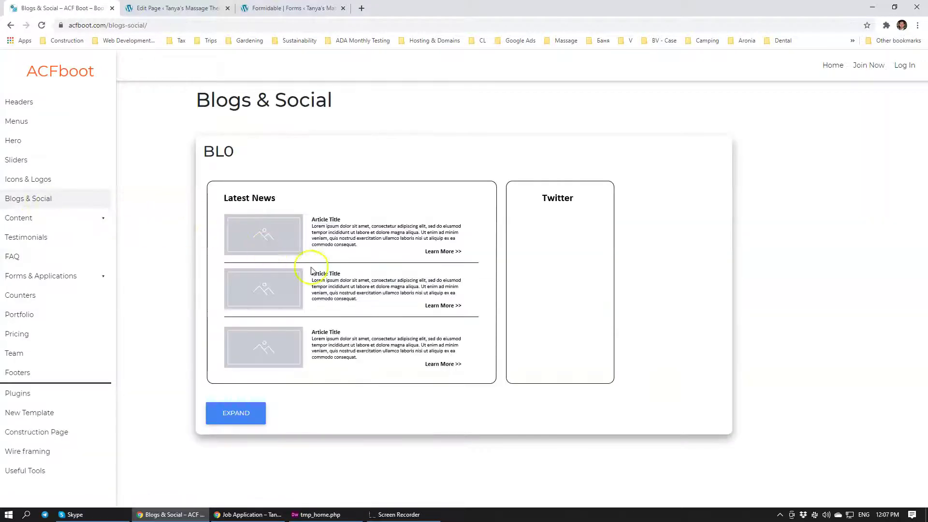
left_click(243, 410)
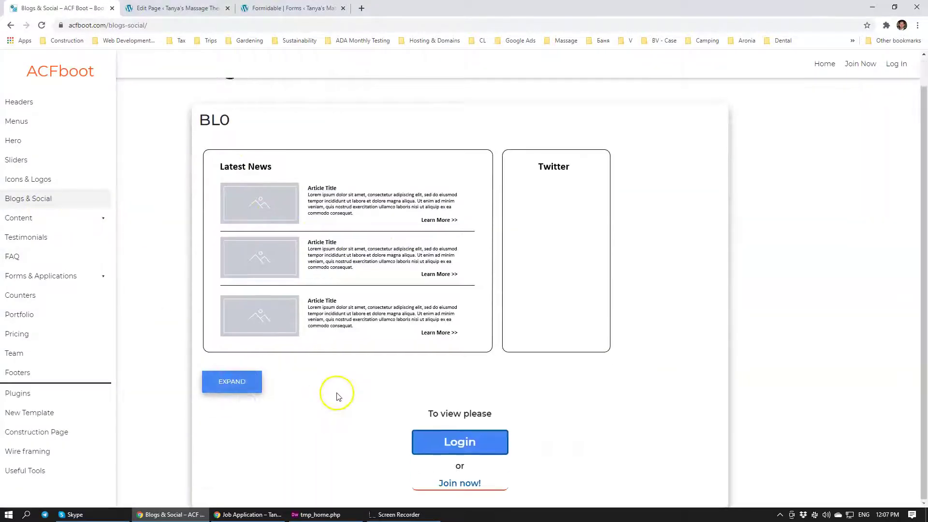
left_click(460, 441)
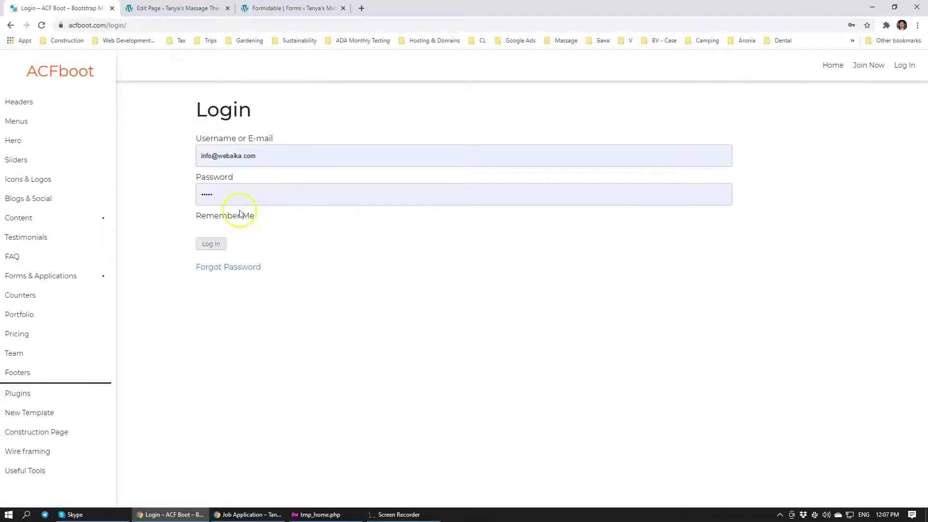
left_click(210, 244)
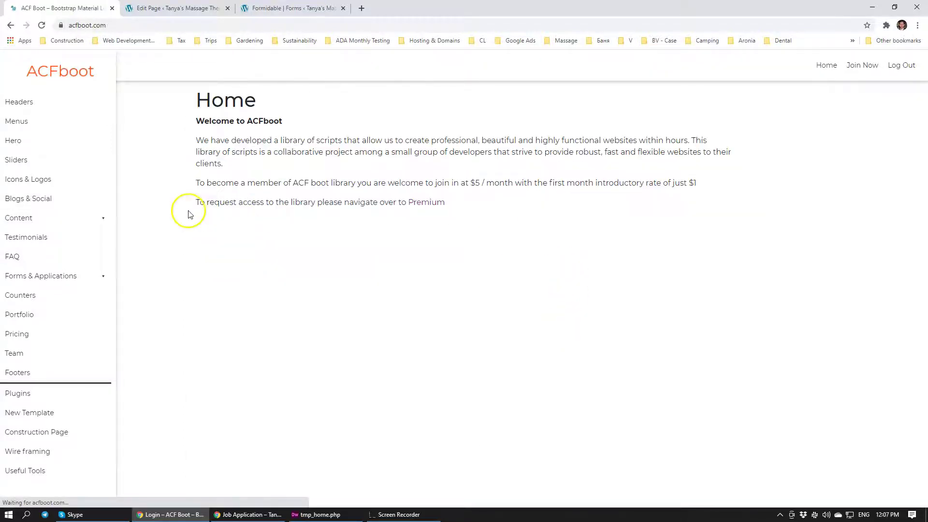
- Expand the BL0 block on Blogs & Social to show its HTML, CSS, PHP code and install steps
left_click(29, 195)
left_click(243, 412)
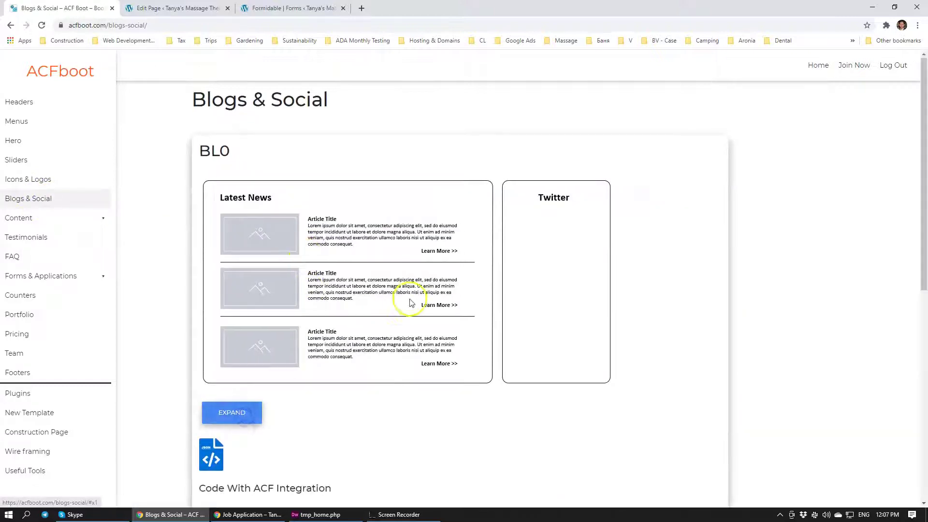
scroll(410, 303, "down", 8)
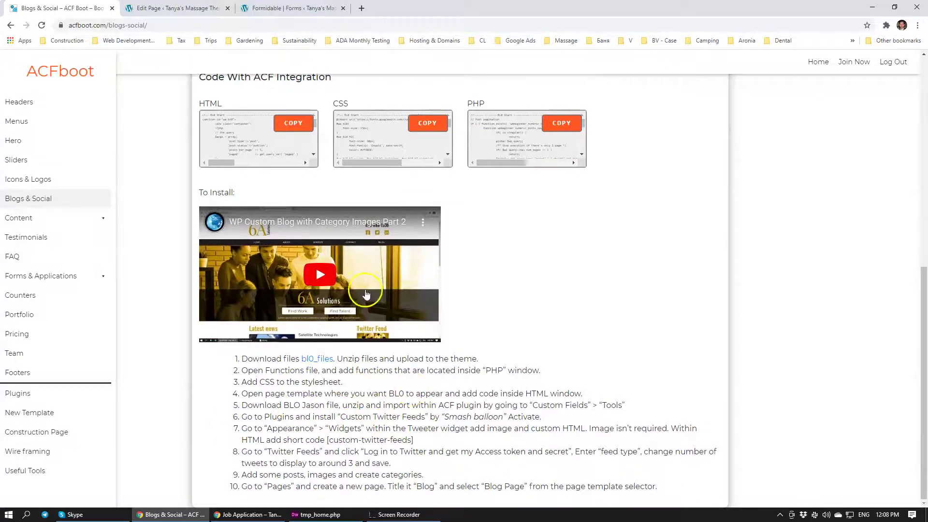
scroll(497, 304, "up", 4)
scroll(405, 348, "down", 2)
scroll(339, 362, "down", 3)
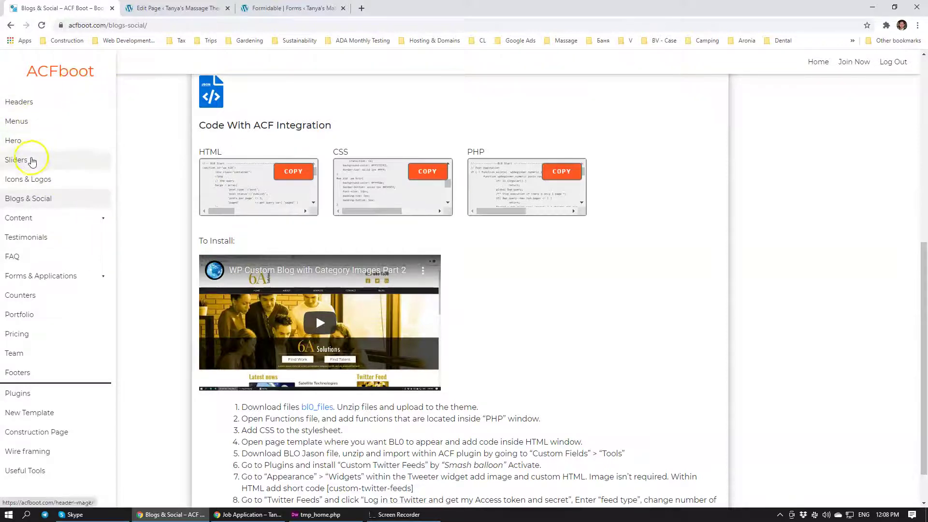
- Browse the ACFboot Hero library page
left_click(31, 140)
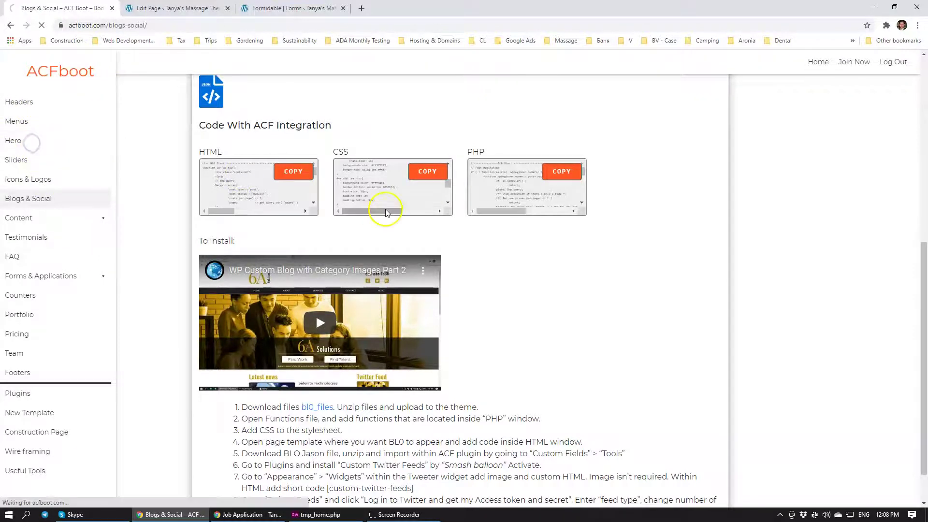
scroll(396, 299, "down", 12)
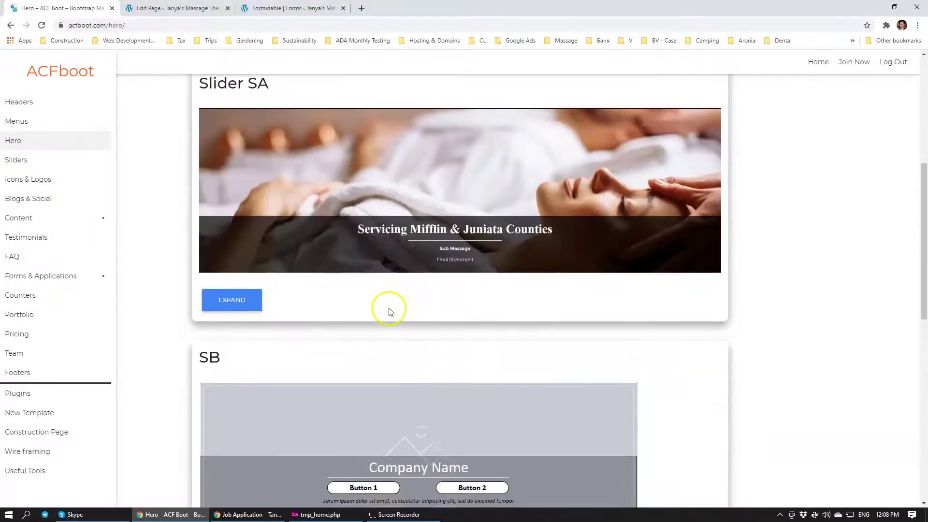
scroll(391, 308, "down", 4)
scroll(390, 308, "up", 12)
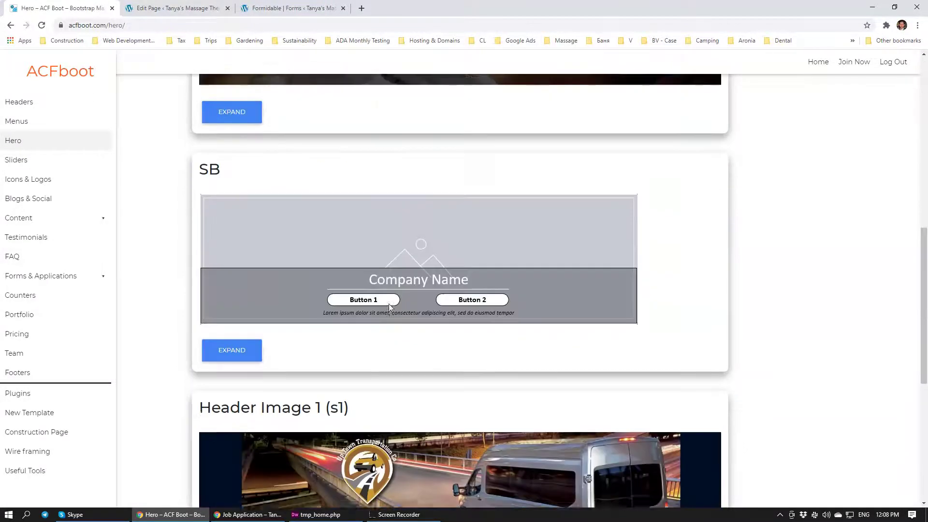
scroll(389, 303, "up", 3)
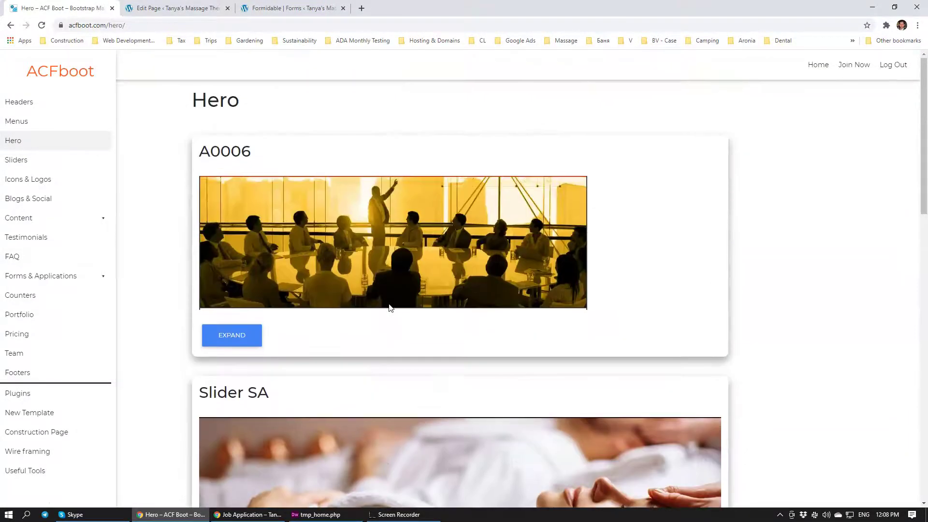
- Expand the Content categories and browse the Content Blocks (BC) library
left_click(38, 213)
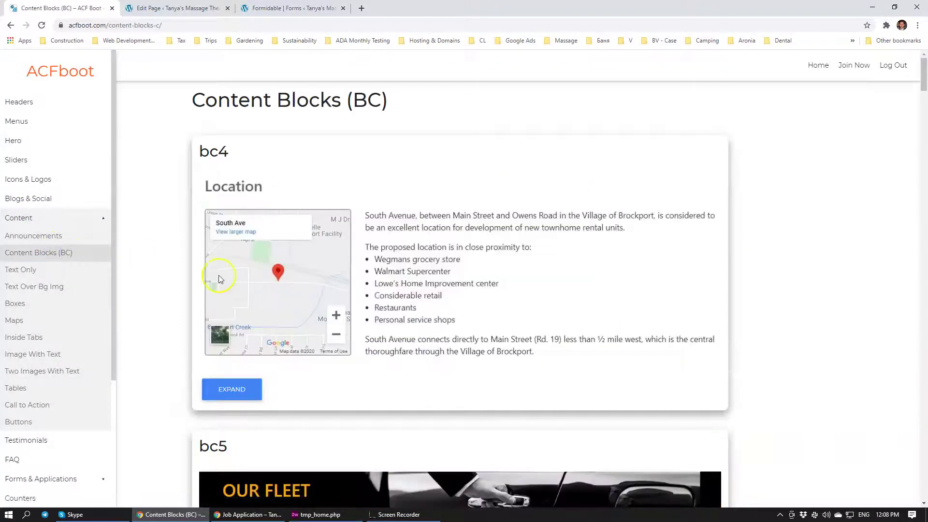
scroll(251, 289, "down", 20)
scroll(273, 309, "down", 20)
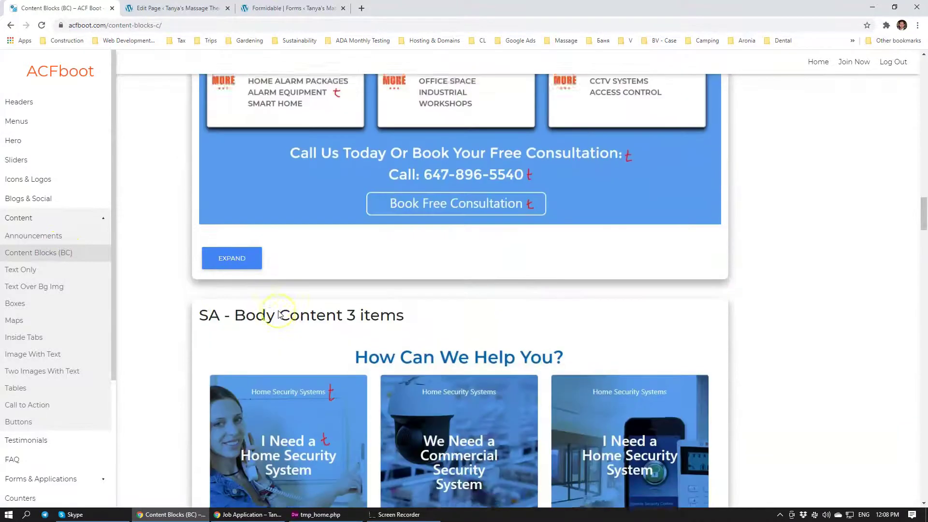
scroll(278, 314, "down", 15)
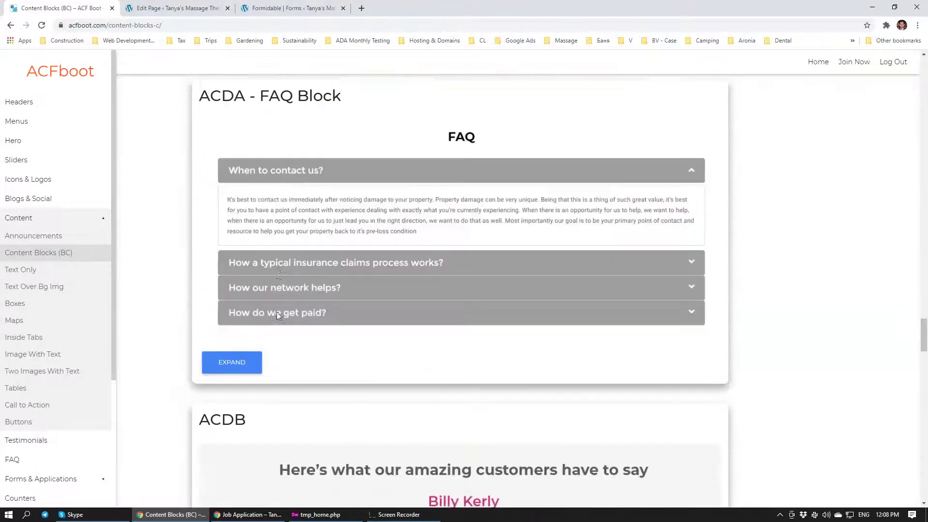
scroll(311, 312, "down", 20)
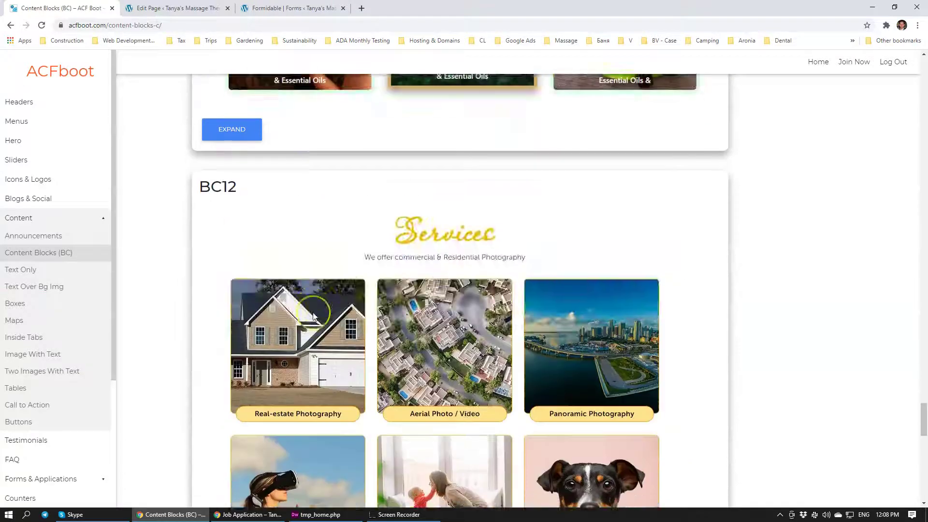
scroll(227, 307, "down", 1)
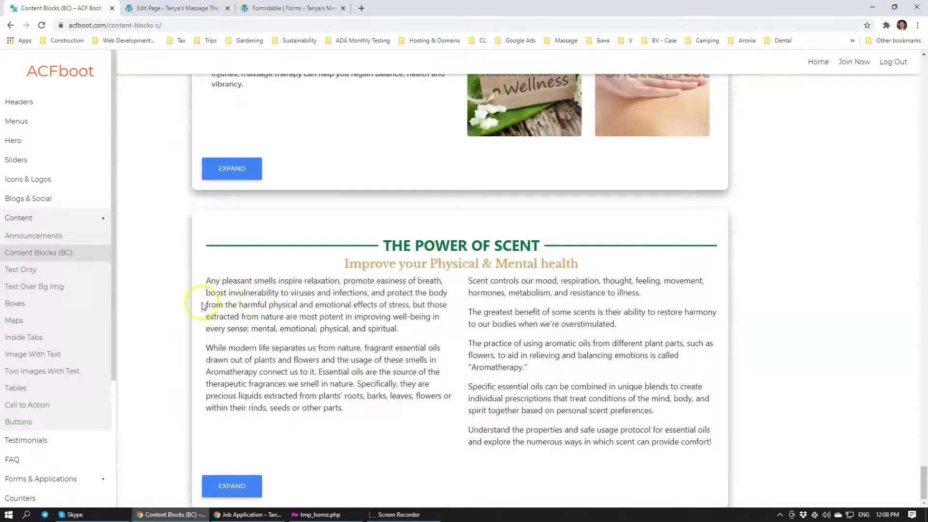
- Browse the ACFboot Boxes library page
left_click(52, 302)
scroll(577, 230, "down", 8)
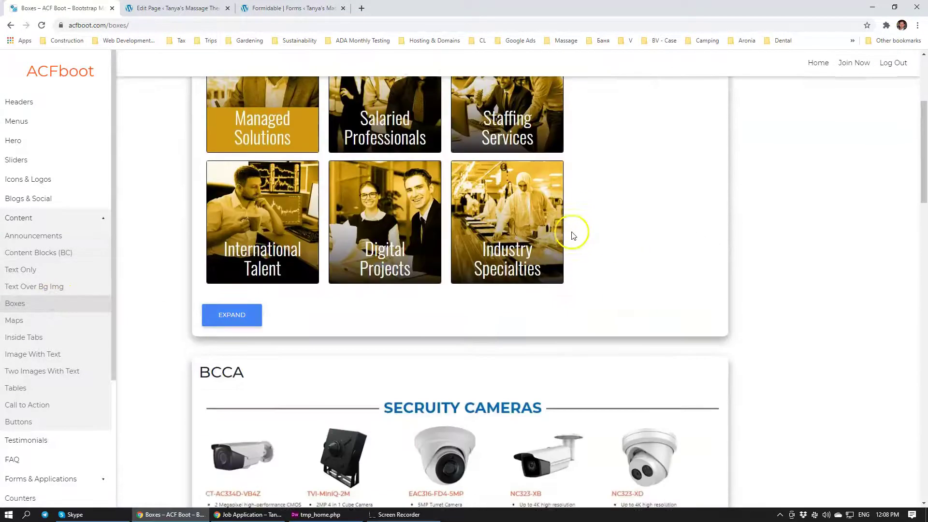
scroll(573, 236, "down", 20)
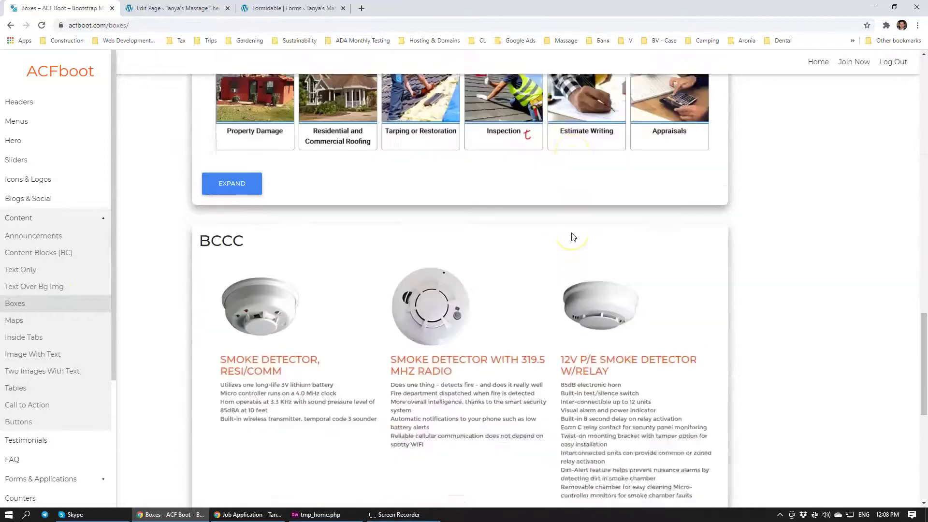
scroll(573, 237, "up", 20)
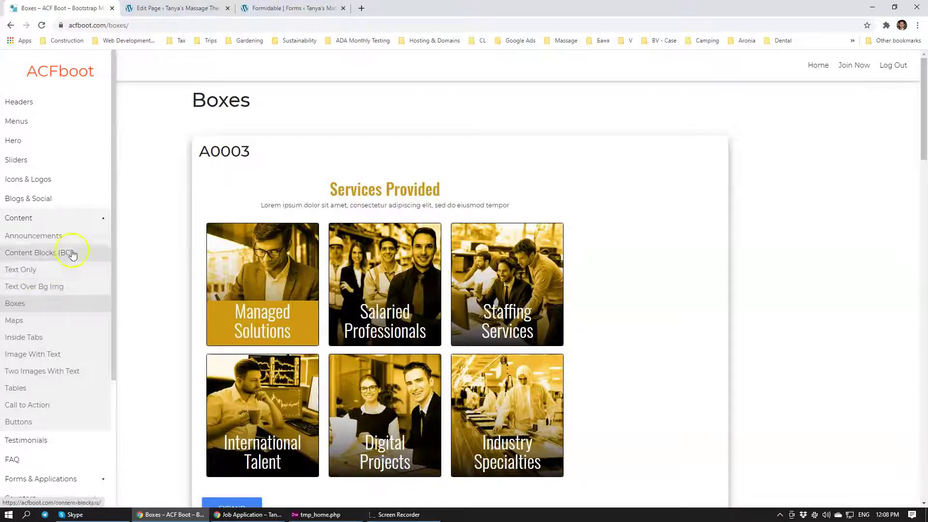
scroll(207, 119, "down", 15)
scroll(203, 113, "down", 15)
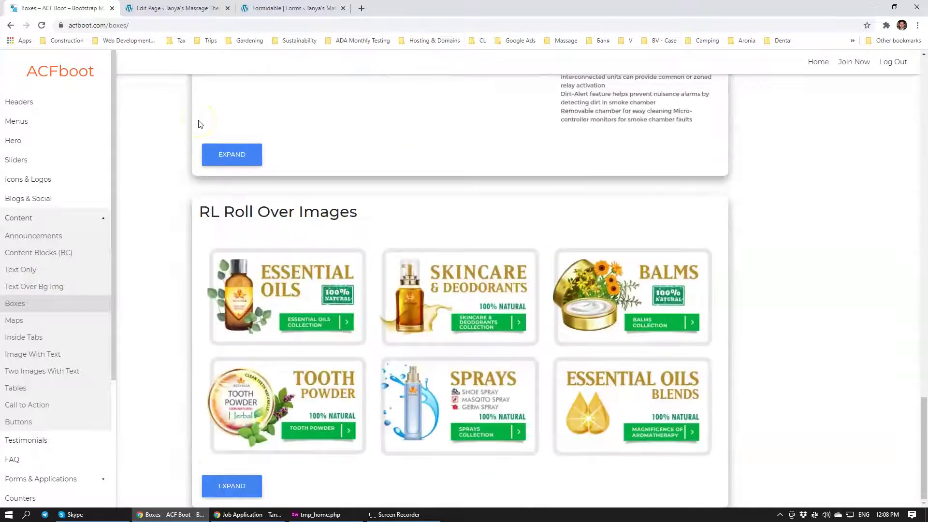
scroll(201, 124, "up", 15)
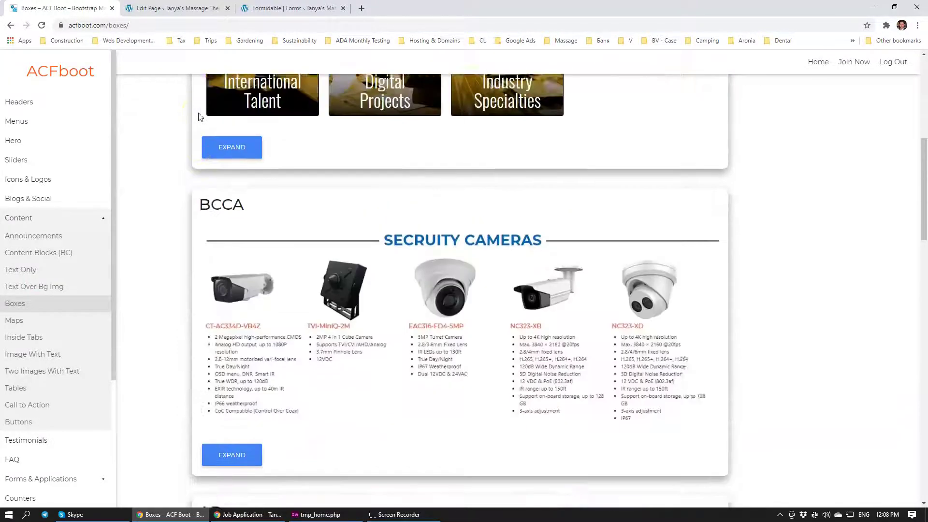
scroll(198, 116, "up", 8)
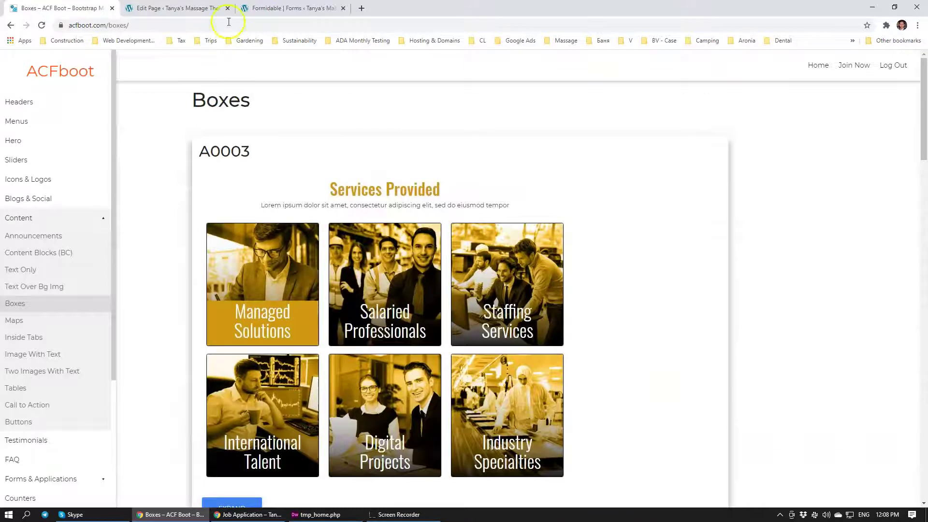
- Check the Tanya's Massage Therapy editor, Apply Now form settings and Career Opportunities page tabs
left_click(217, 13)
left_click(290, 8)
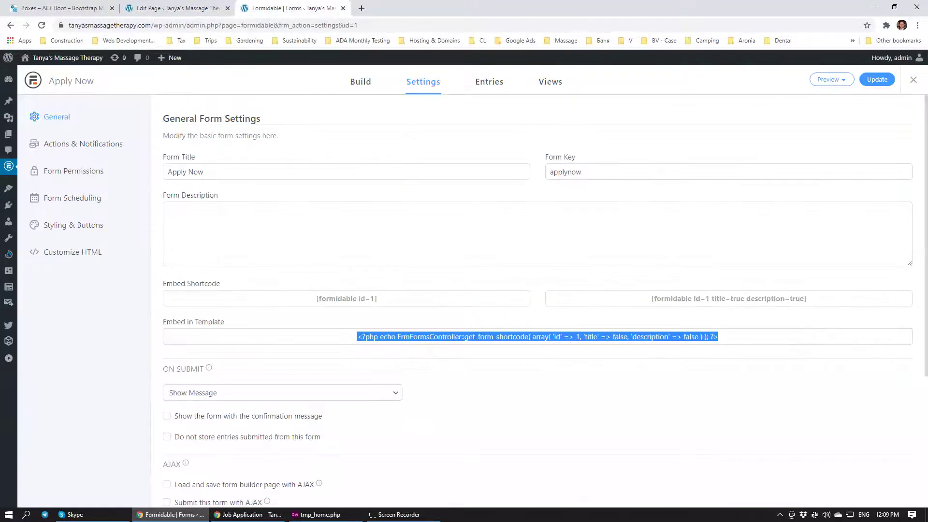
left_click(174, 8)
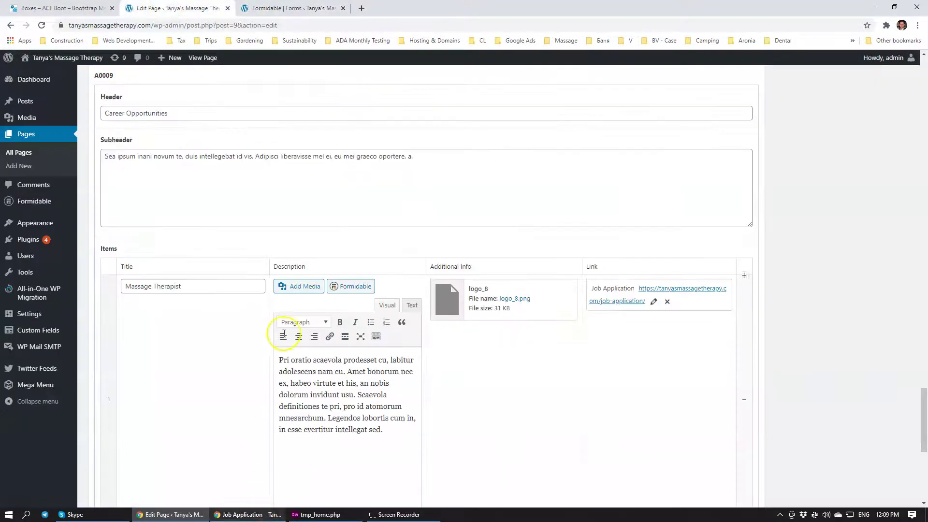
- Load webaika.com in a new browser tab
left_click(361, 8)
type("w")
key("Return")
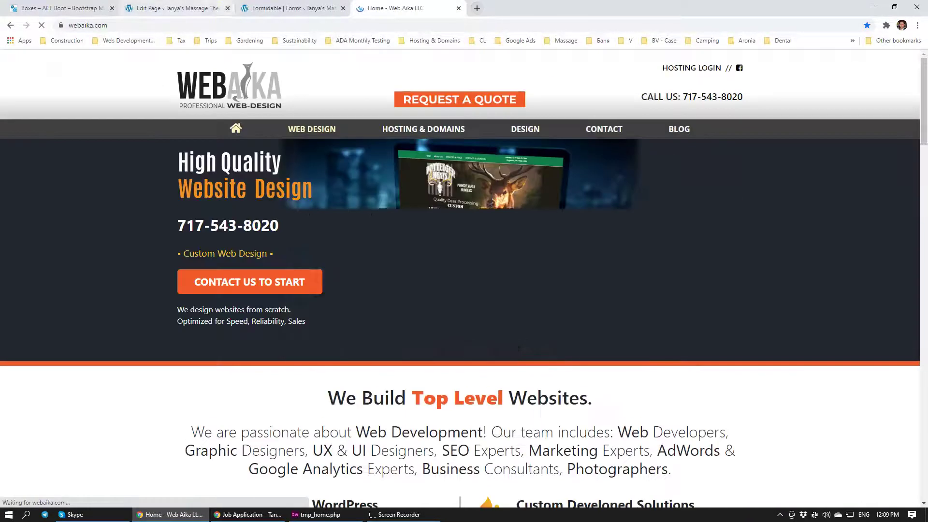